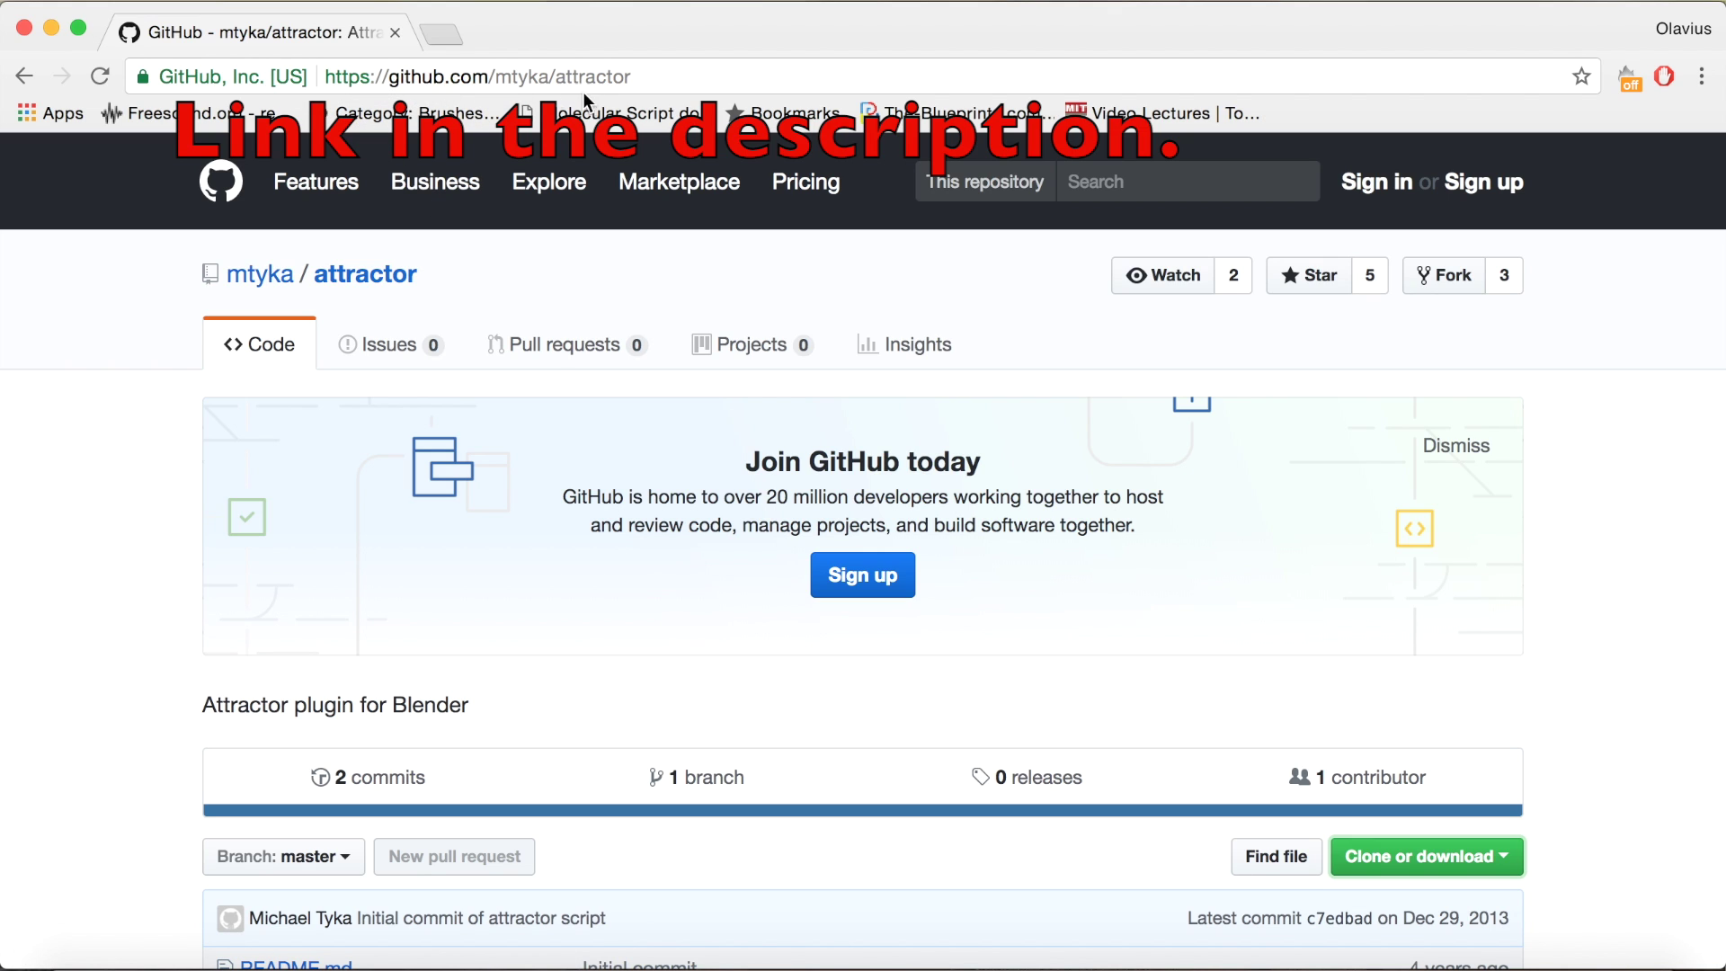
Step: Download the attractor repository as a ZIP from GitHub and unpack it to reveal attractor.py
{"action": "scroll", "coordinate": [898, 516], "scroll_direction": "down", "scroll_amount": 5}
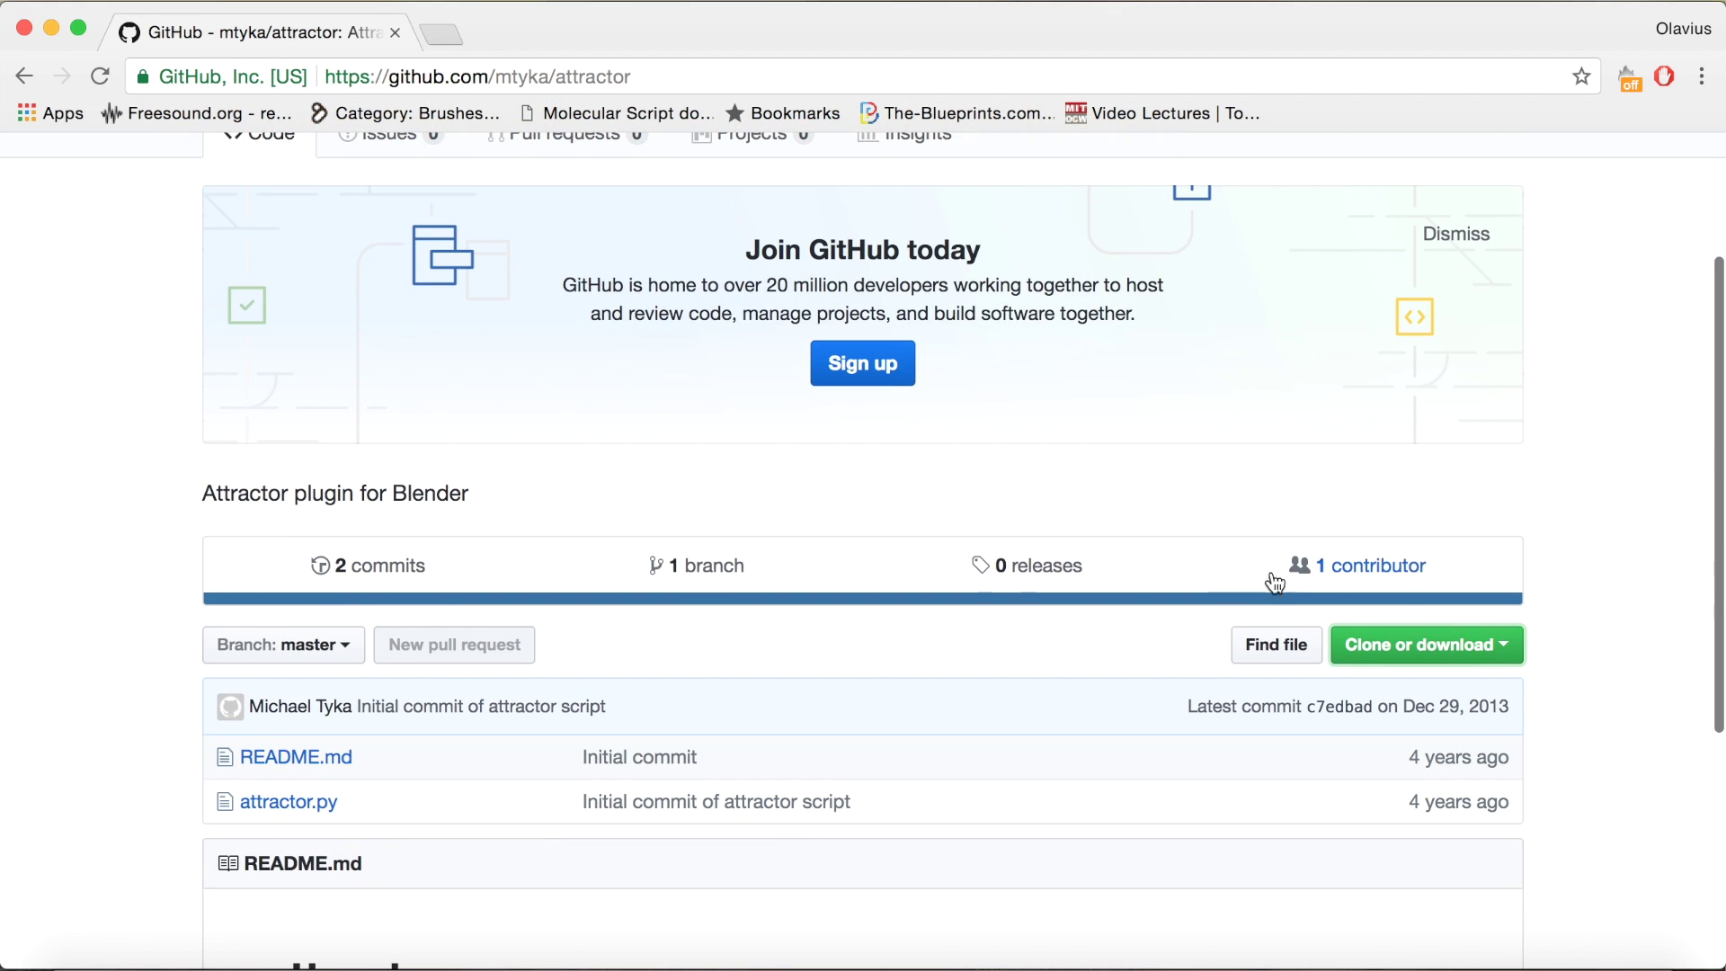
{"action": "left_click", "coordinate": [1422, 645]}
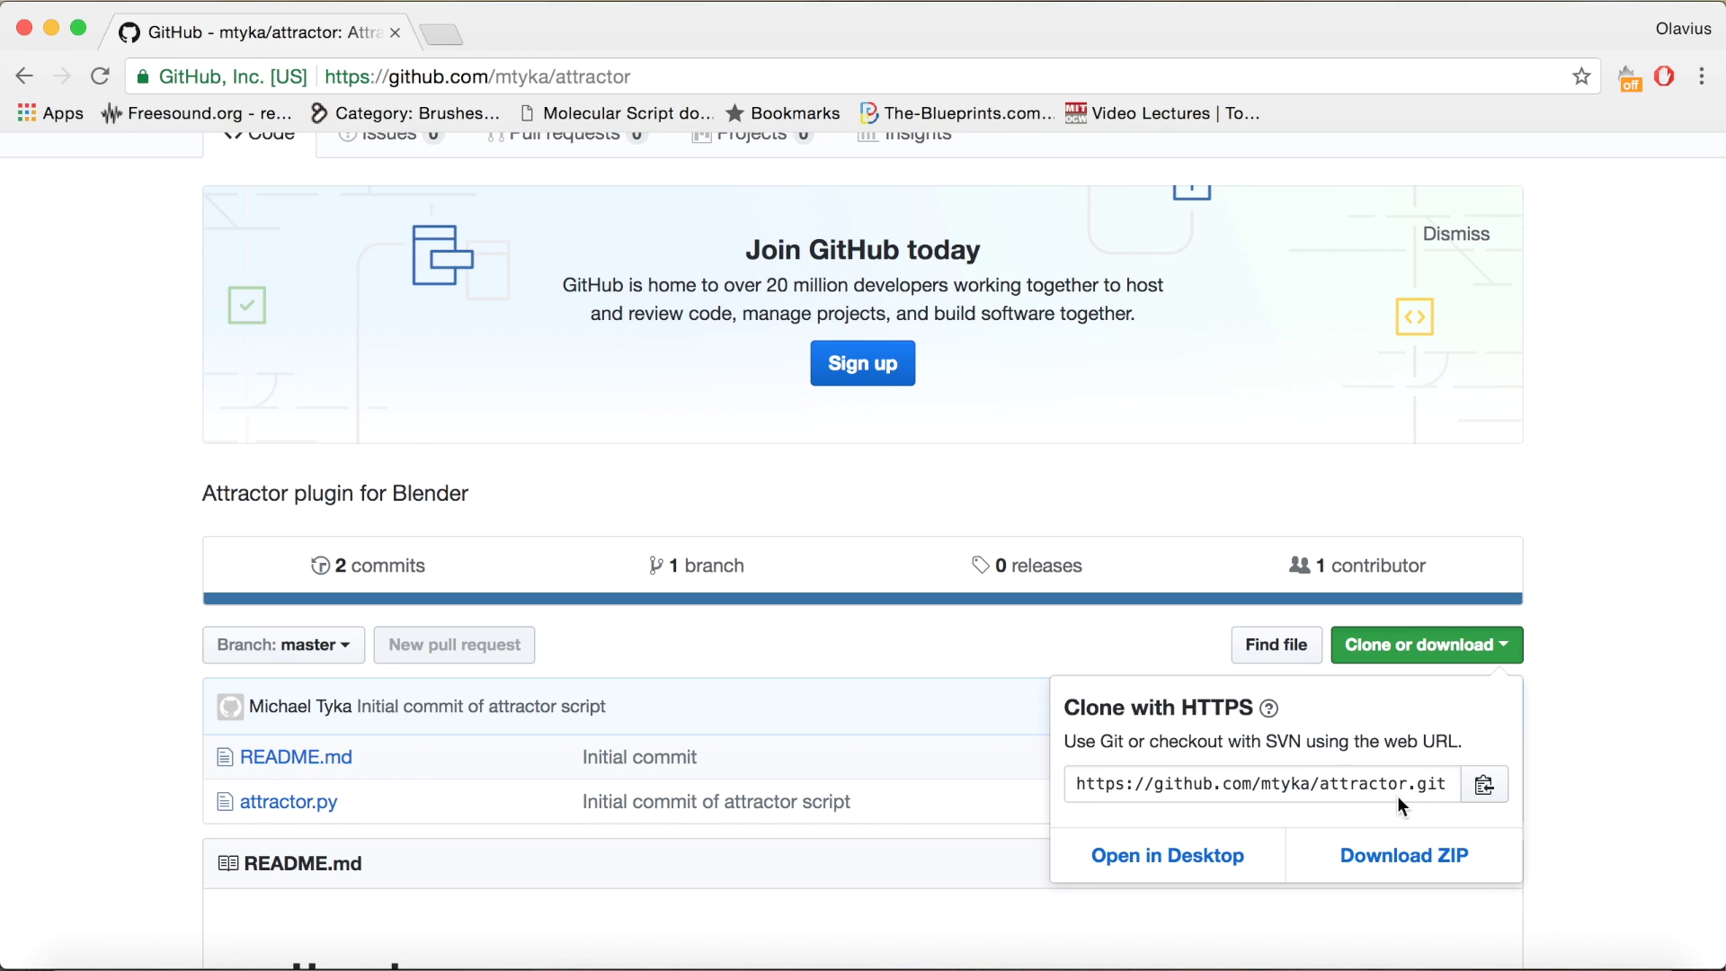
{"action": "left_click", "coordinate": [1402, 854]}
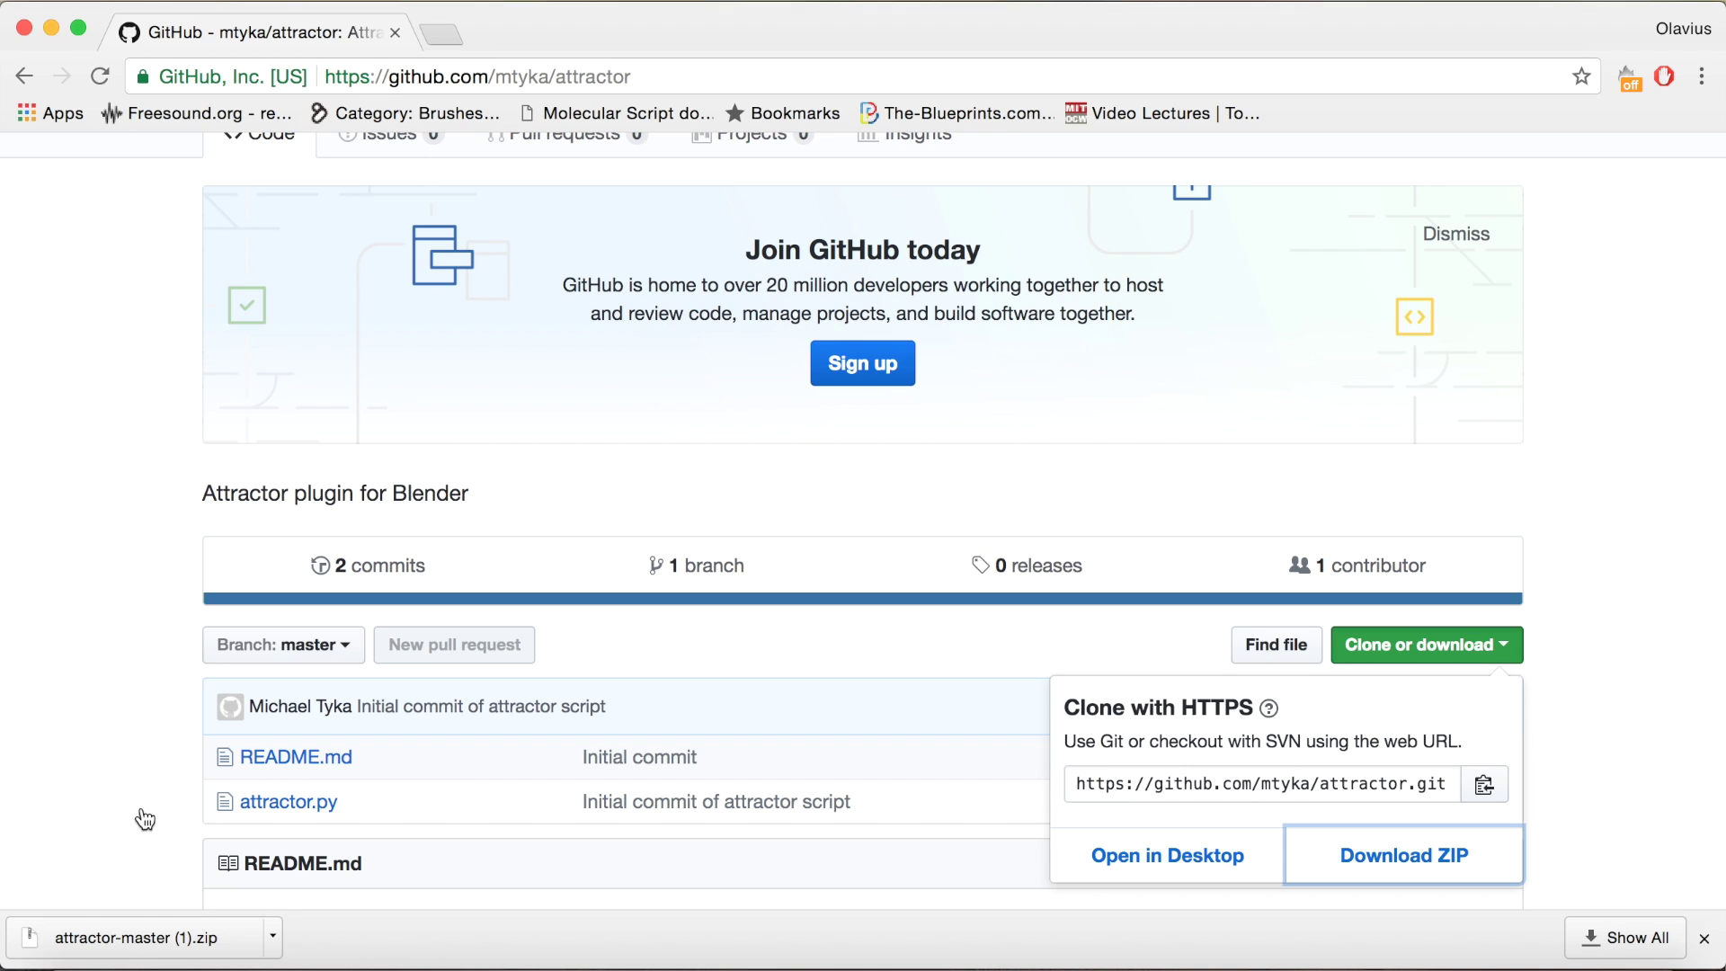
{"action": "left_click", "coordinate": [192, 941]}
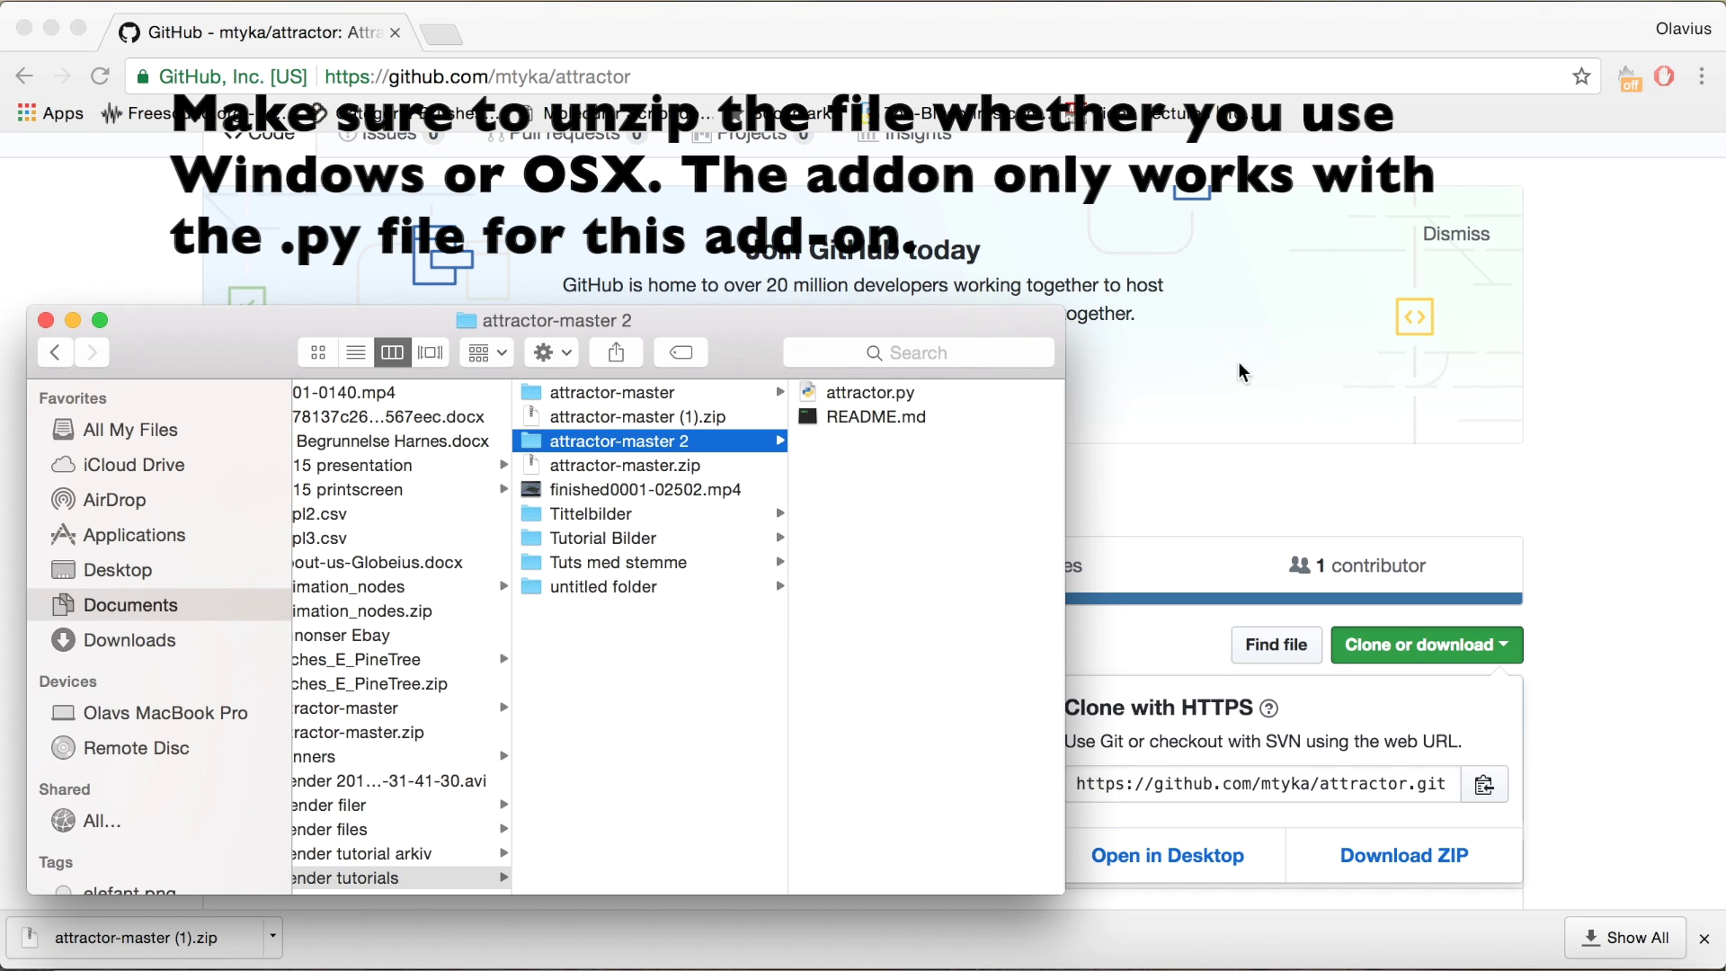
{"action": "left_click", "coordinate": [1630, 338]}
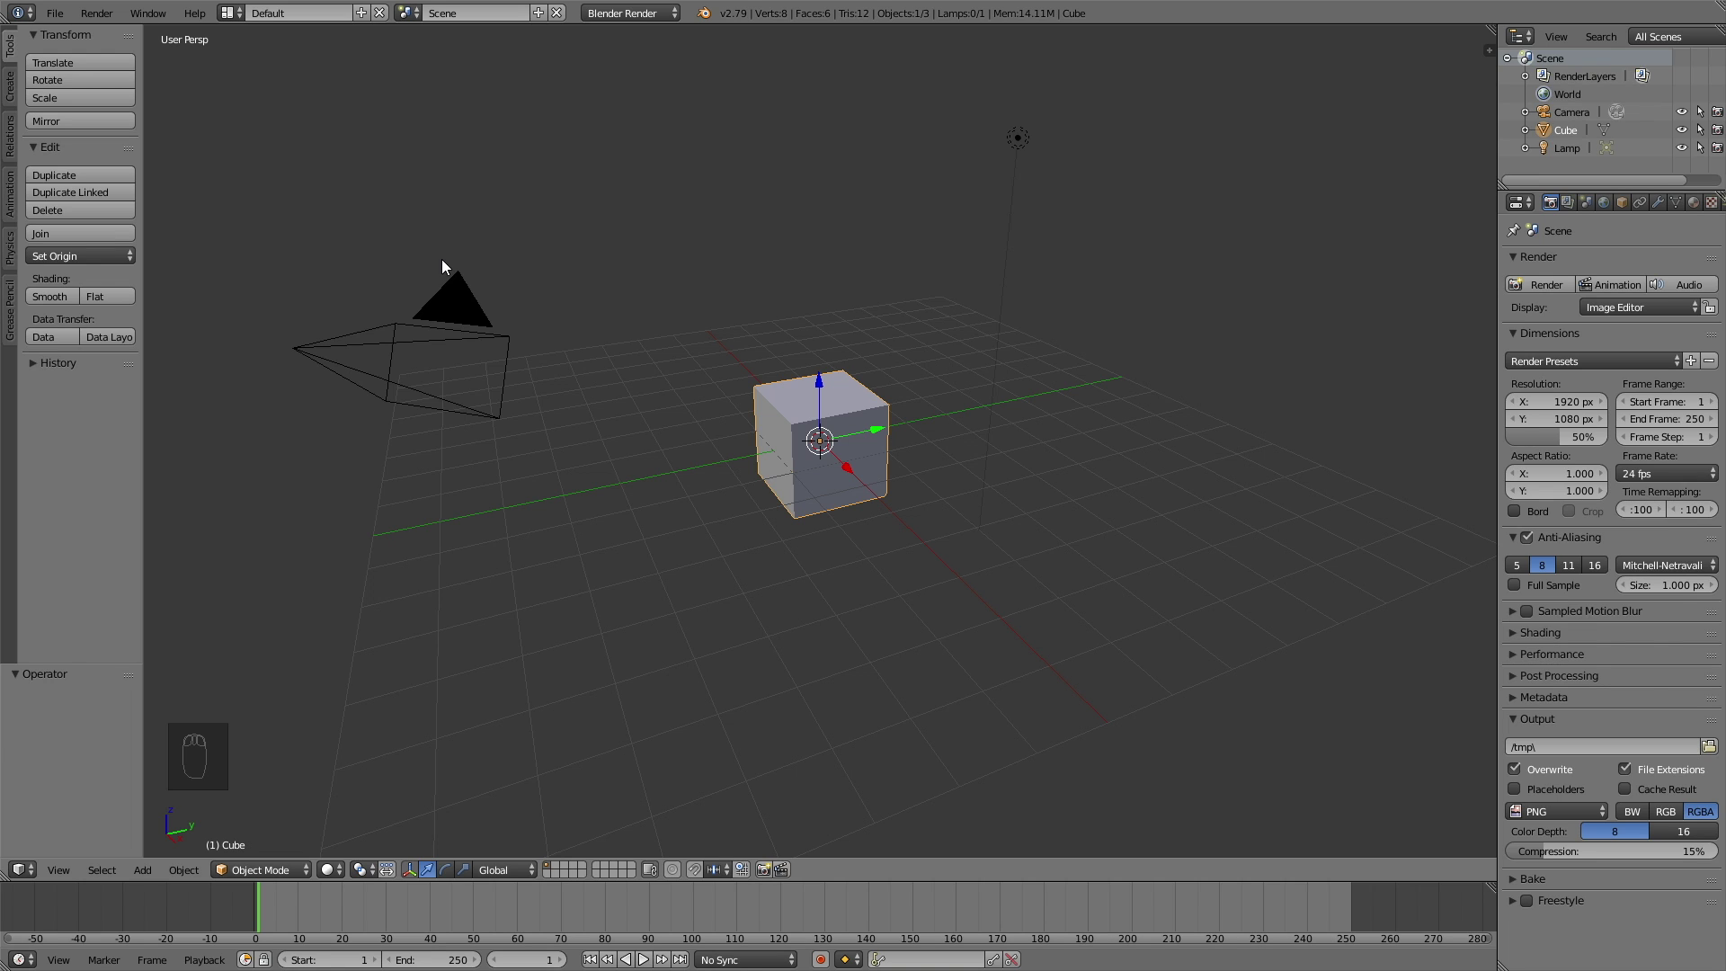
Step: Switch the render engine to Cycles and install attractor.py from Downloads as an add-on
{"action": "left_click", "coordinate": [621, 13]}
{"action": "left_click", "coordinate": [617, 78]}
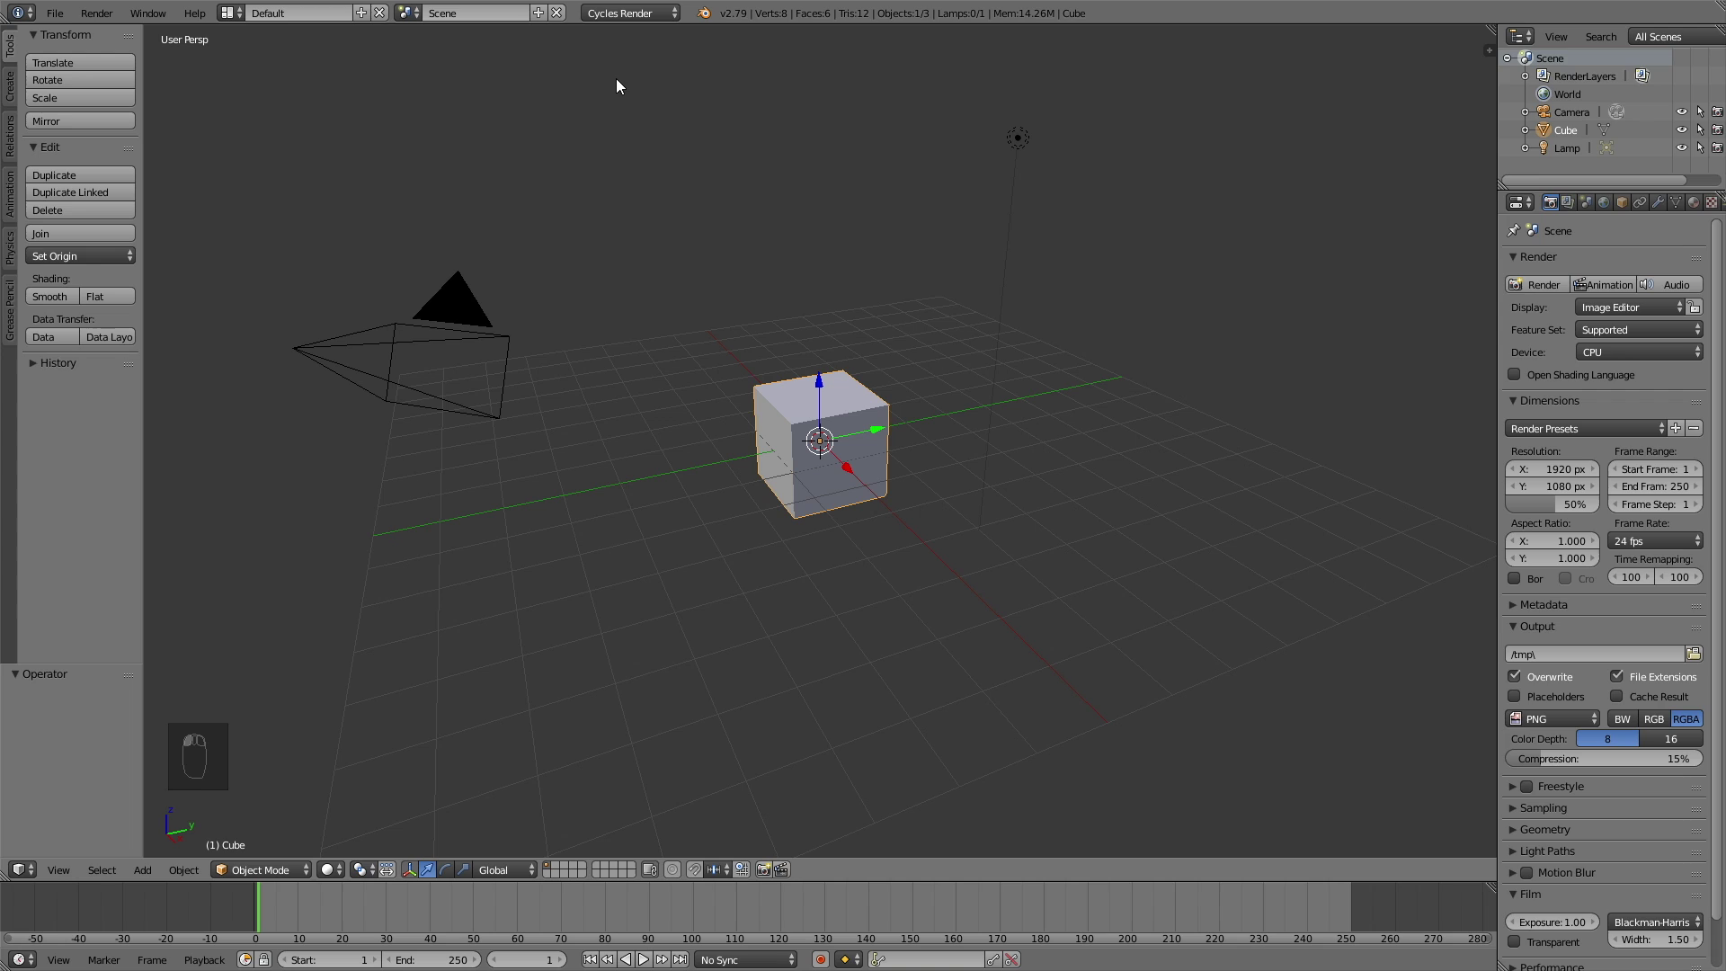
{"action": "left_click", "coordinate": [59, 14]}
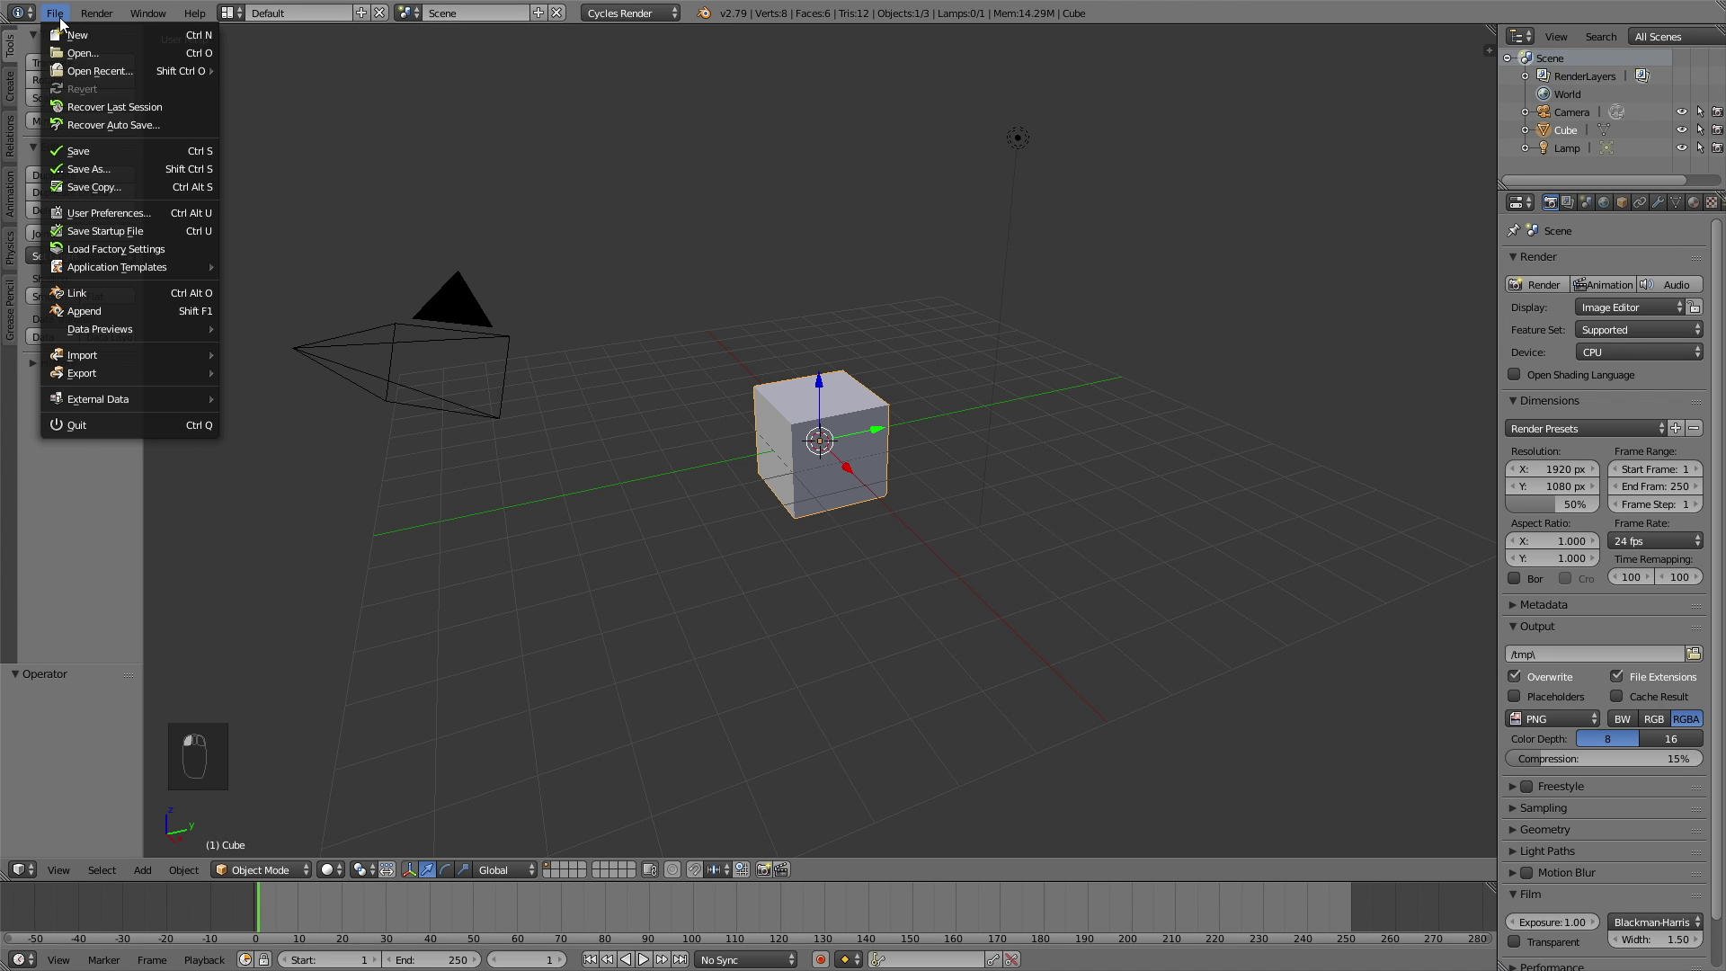
{"action": "left_click", "coordinate": [115, 215]}
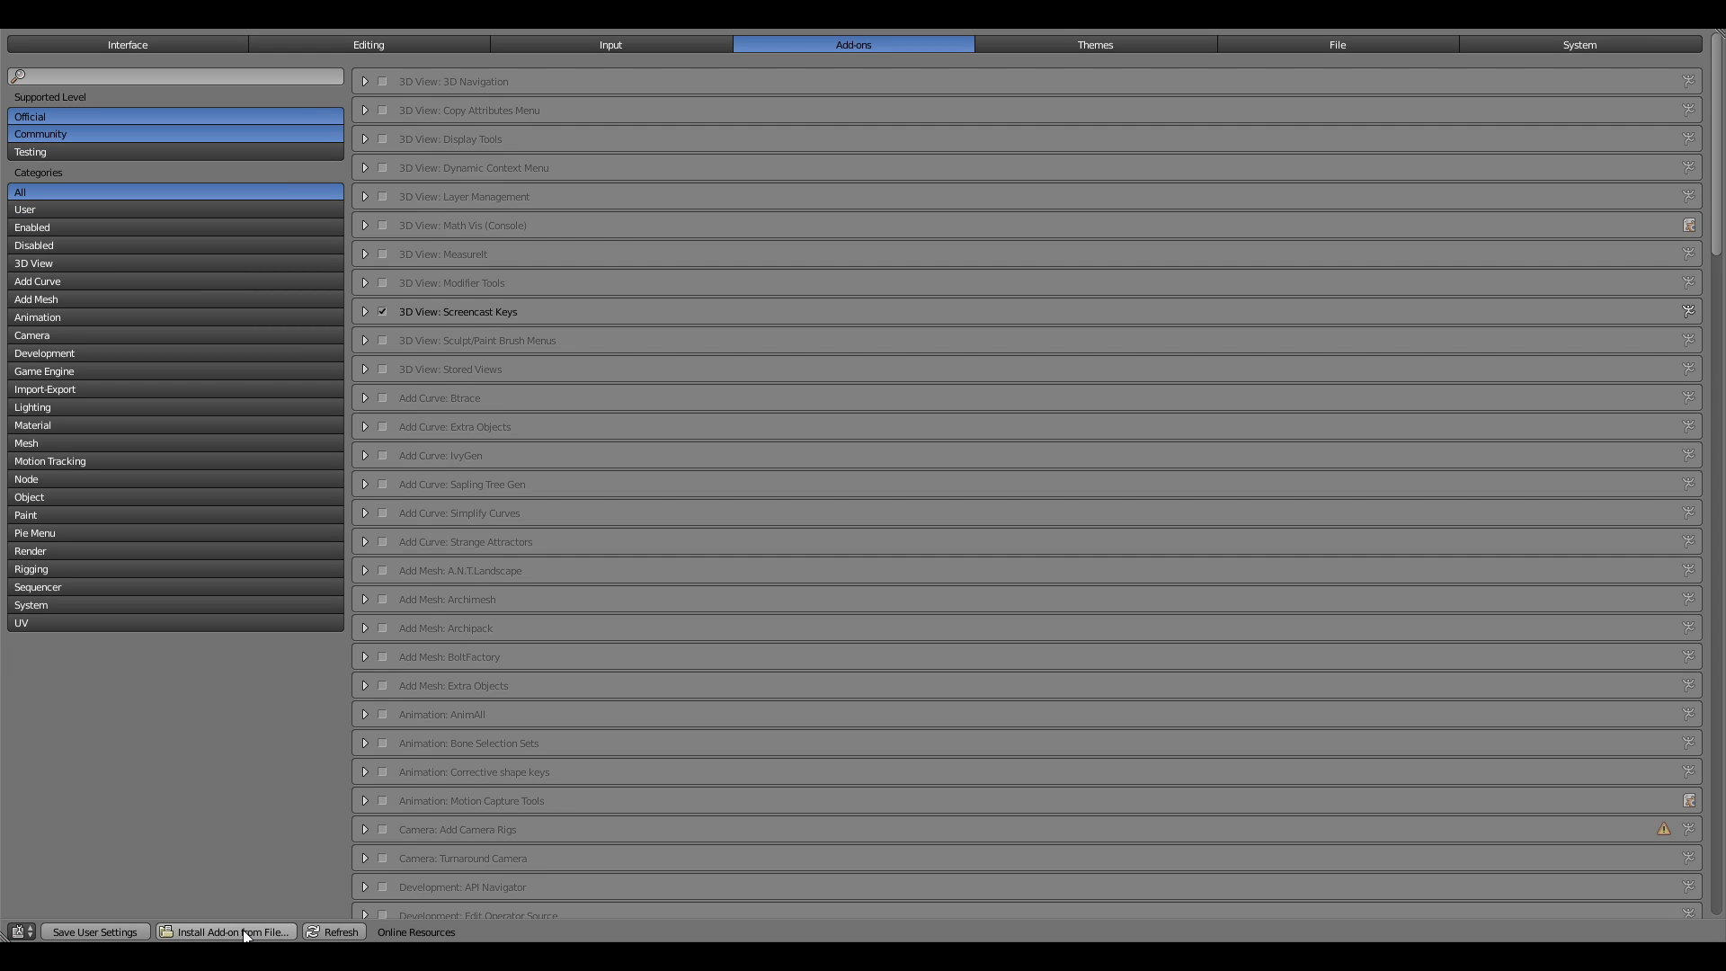
{"action": "left_click", "coordinate": [247, 933]}
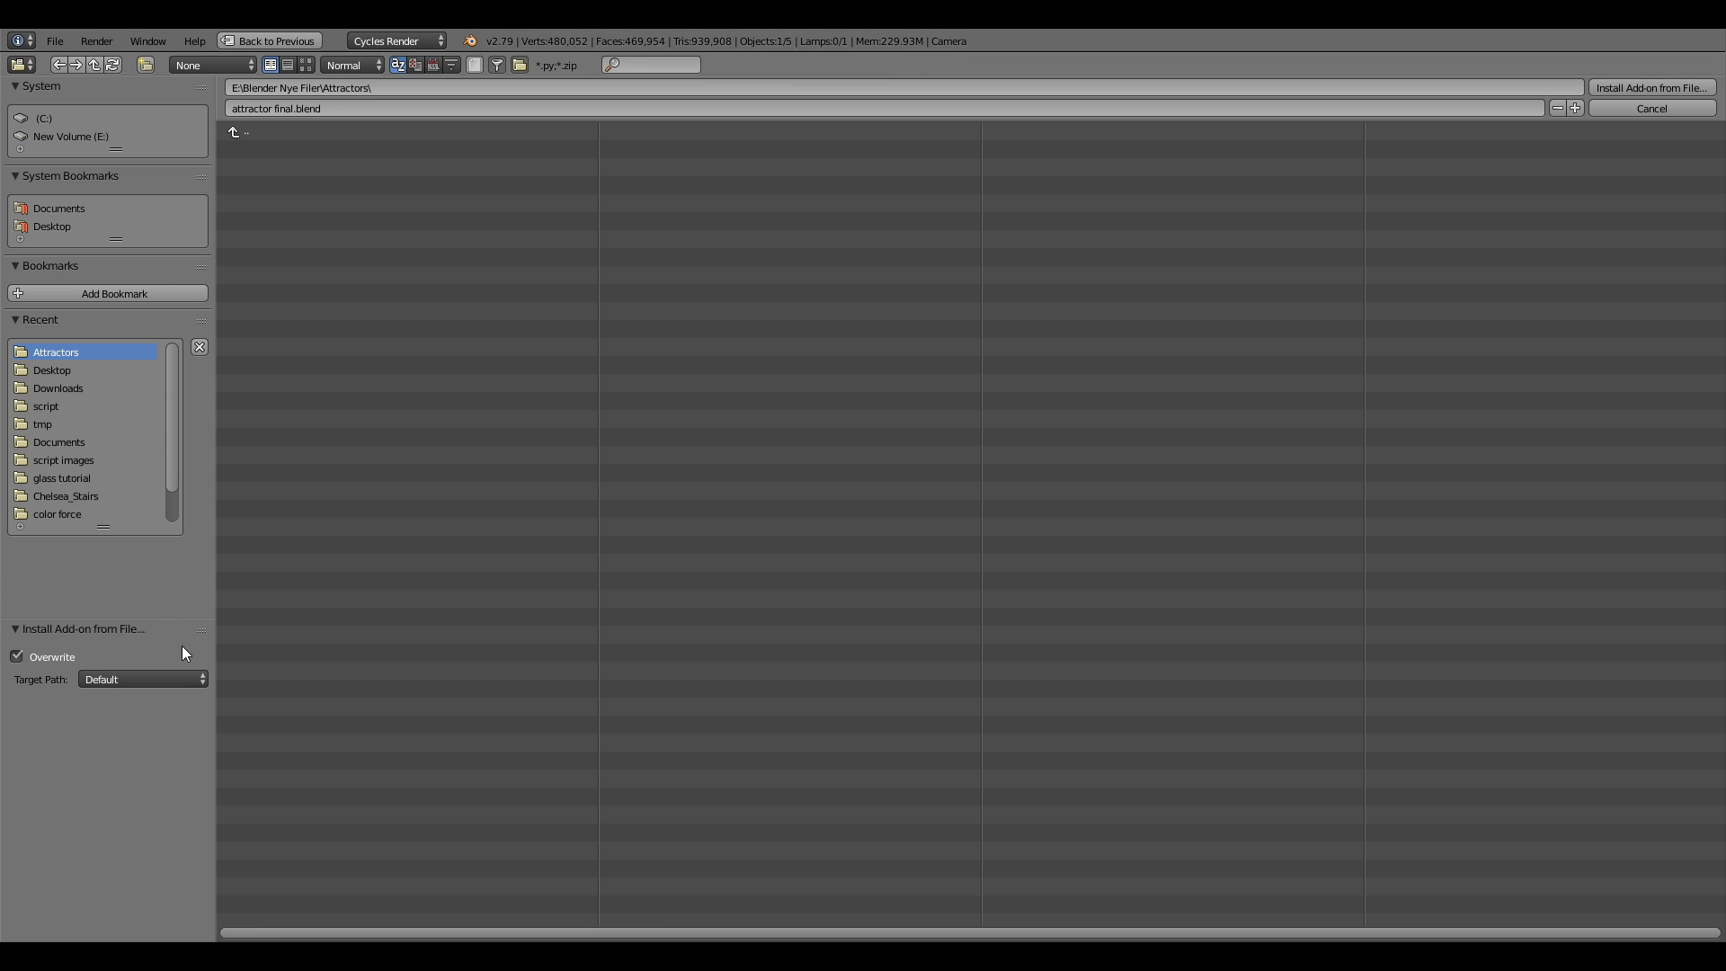
{"action": "left_click", "coordinate": [48, 388]}
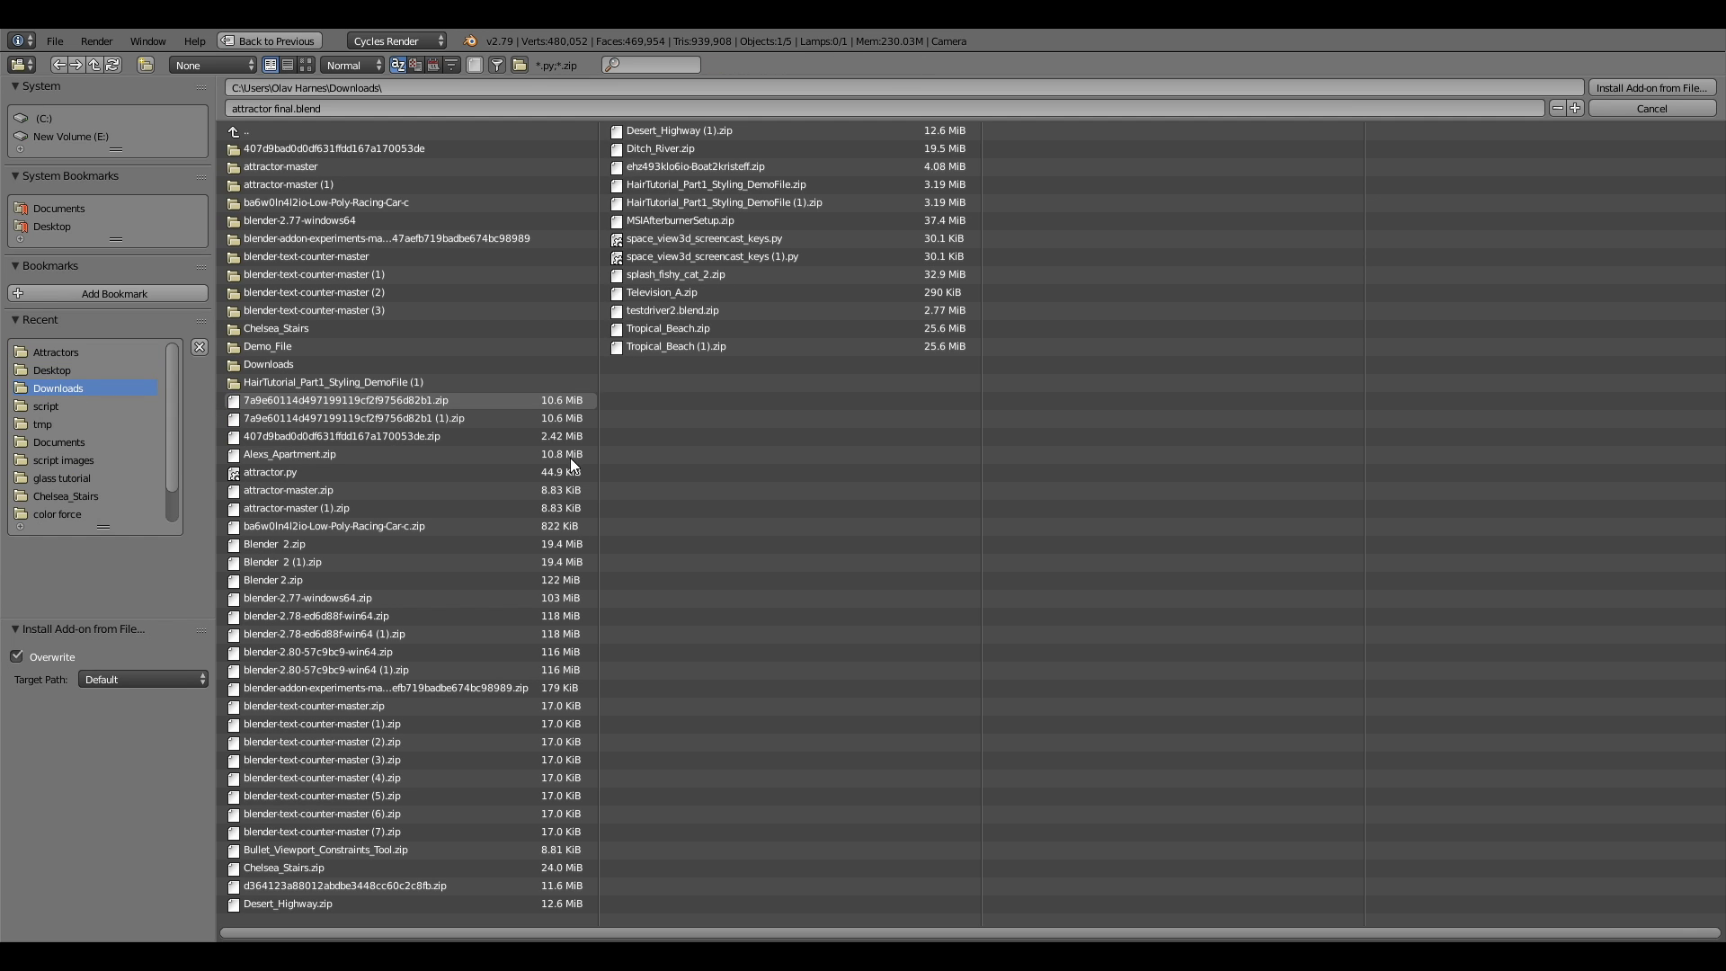
{"action": "left_click", "coordinate": [414, 477]}
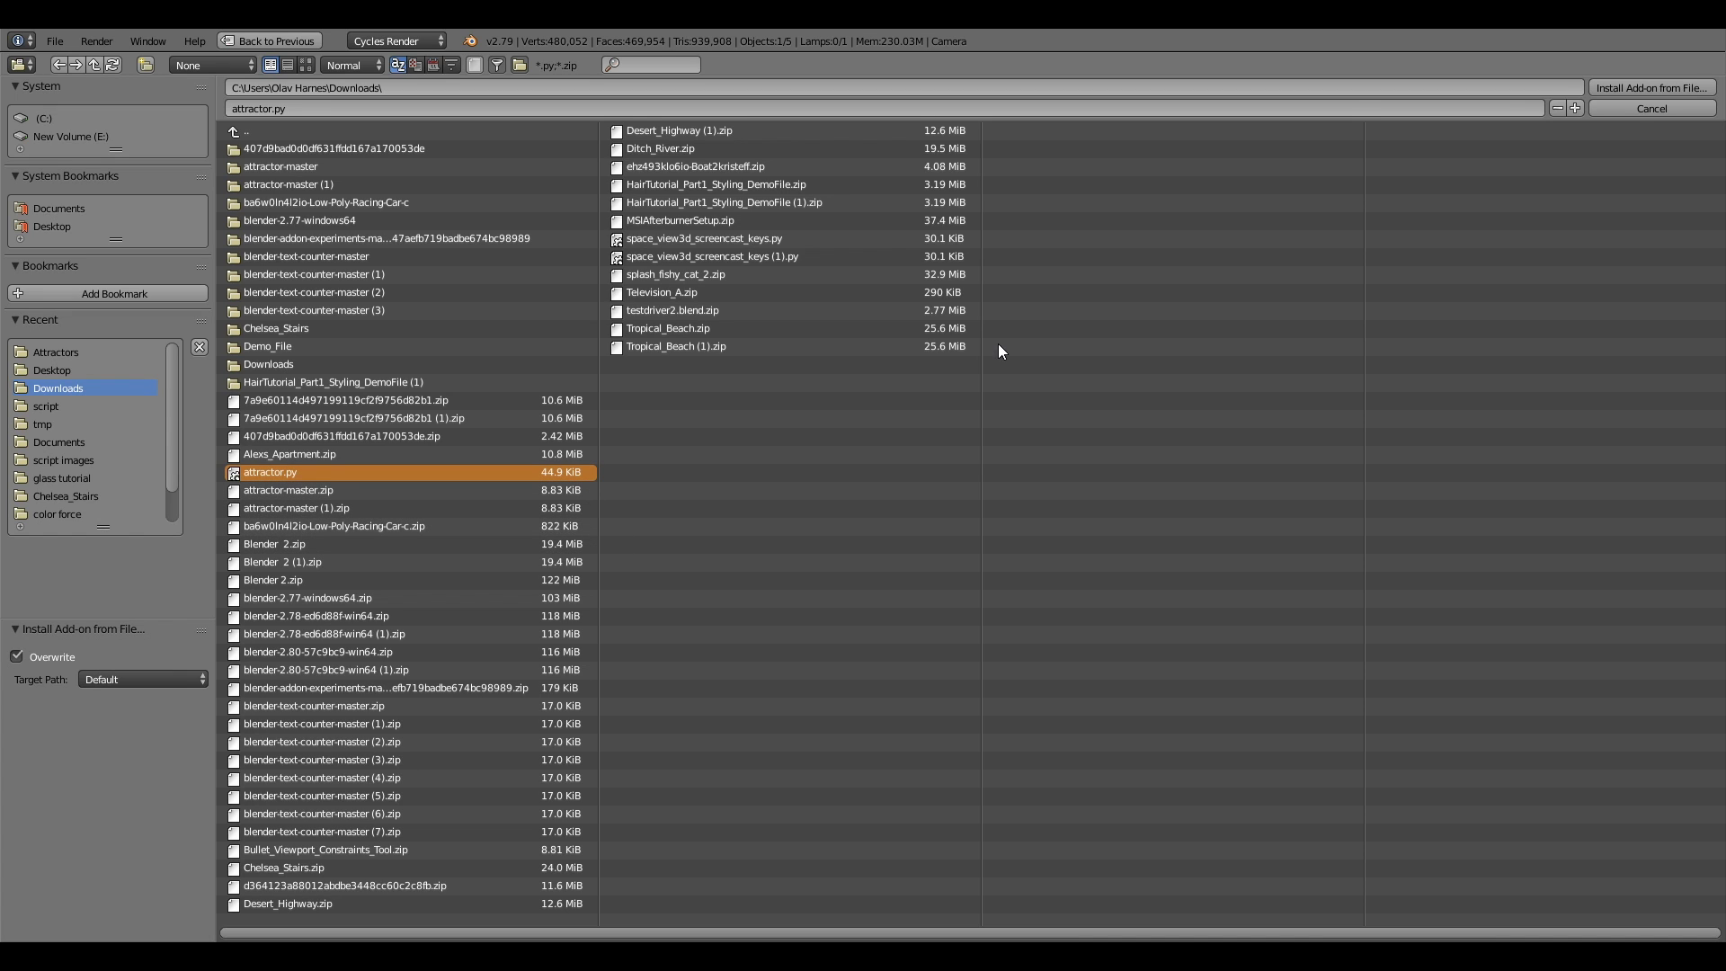
{"action": "left_click", "coordinate": [1651, 87]}
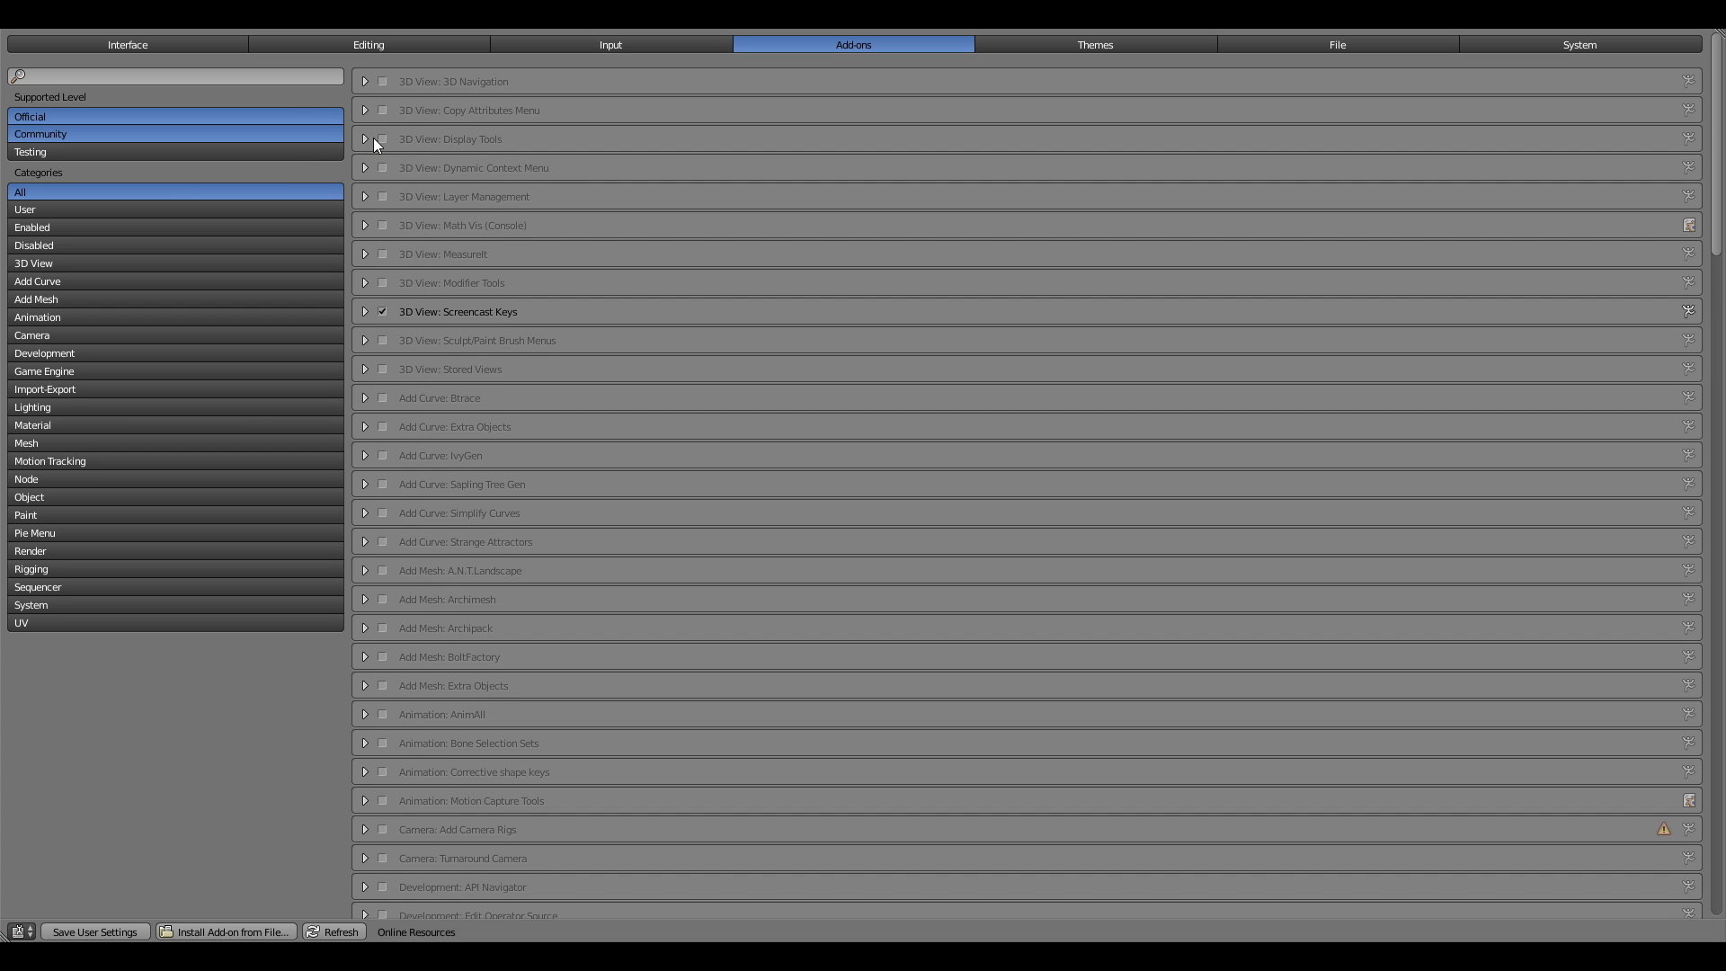
Step: Enable the Add Curve: Strange Attractors add-on and save the user settings
{"action": "left_click", "coordinate": [277, 79]}
{"action": "type", "text": "att"}
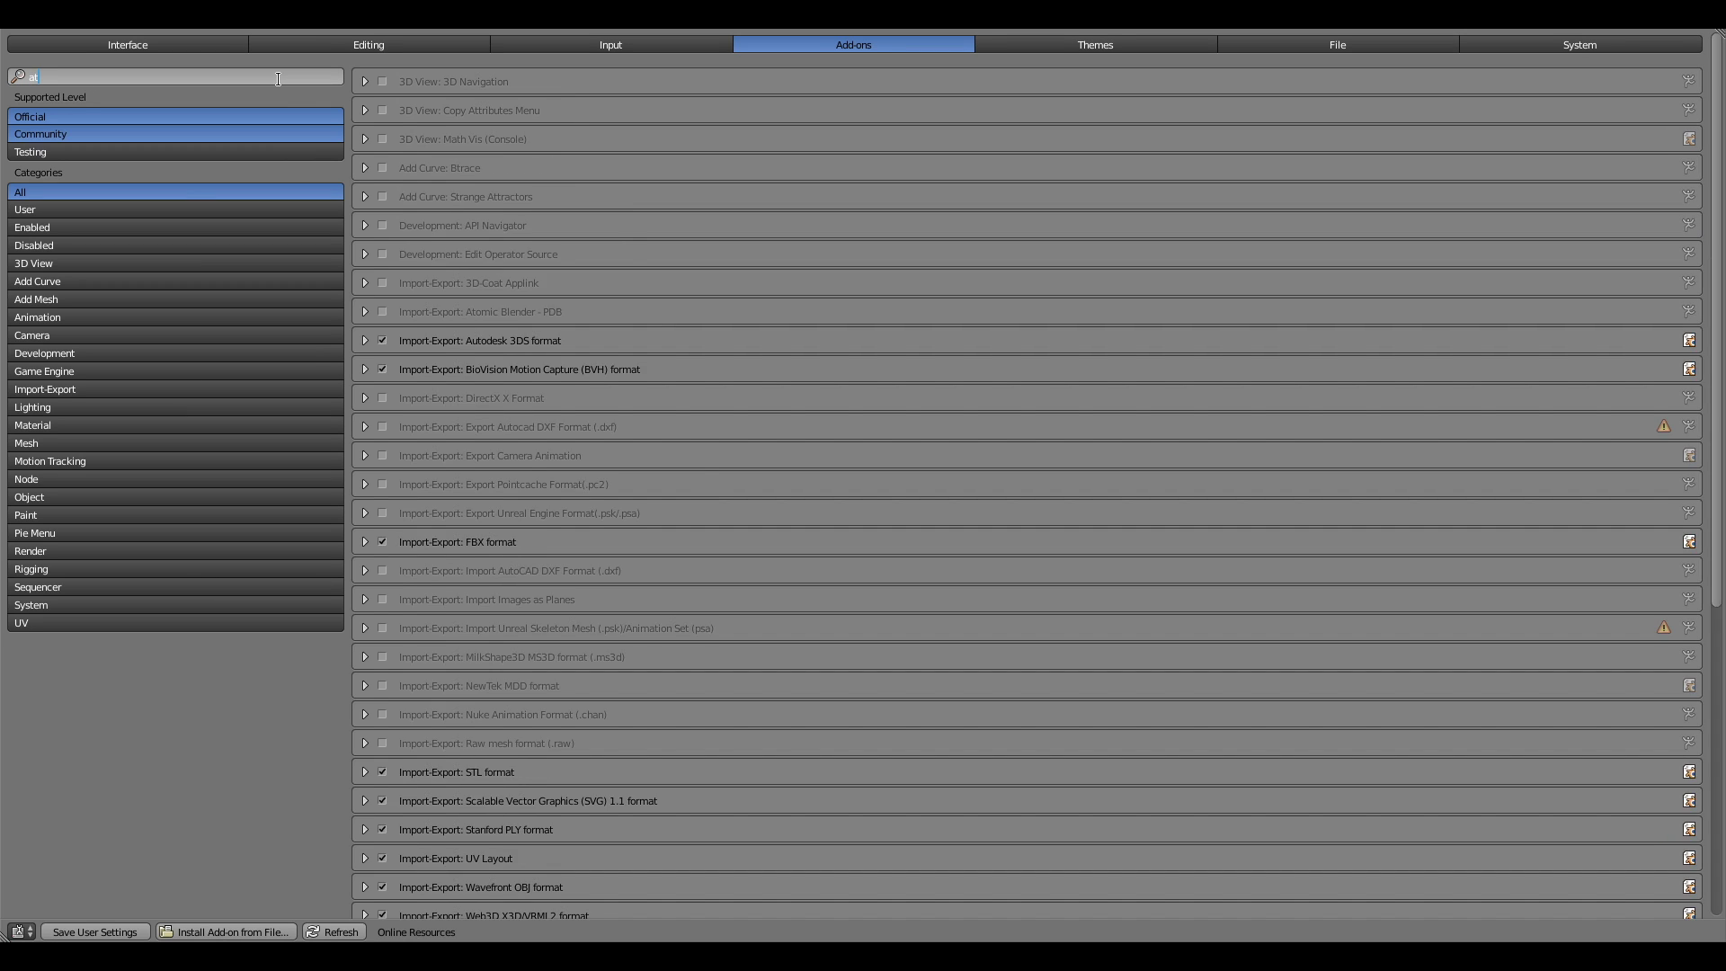
{"action": "left_click", "coordinate": [388, 139]}
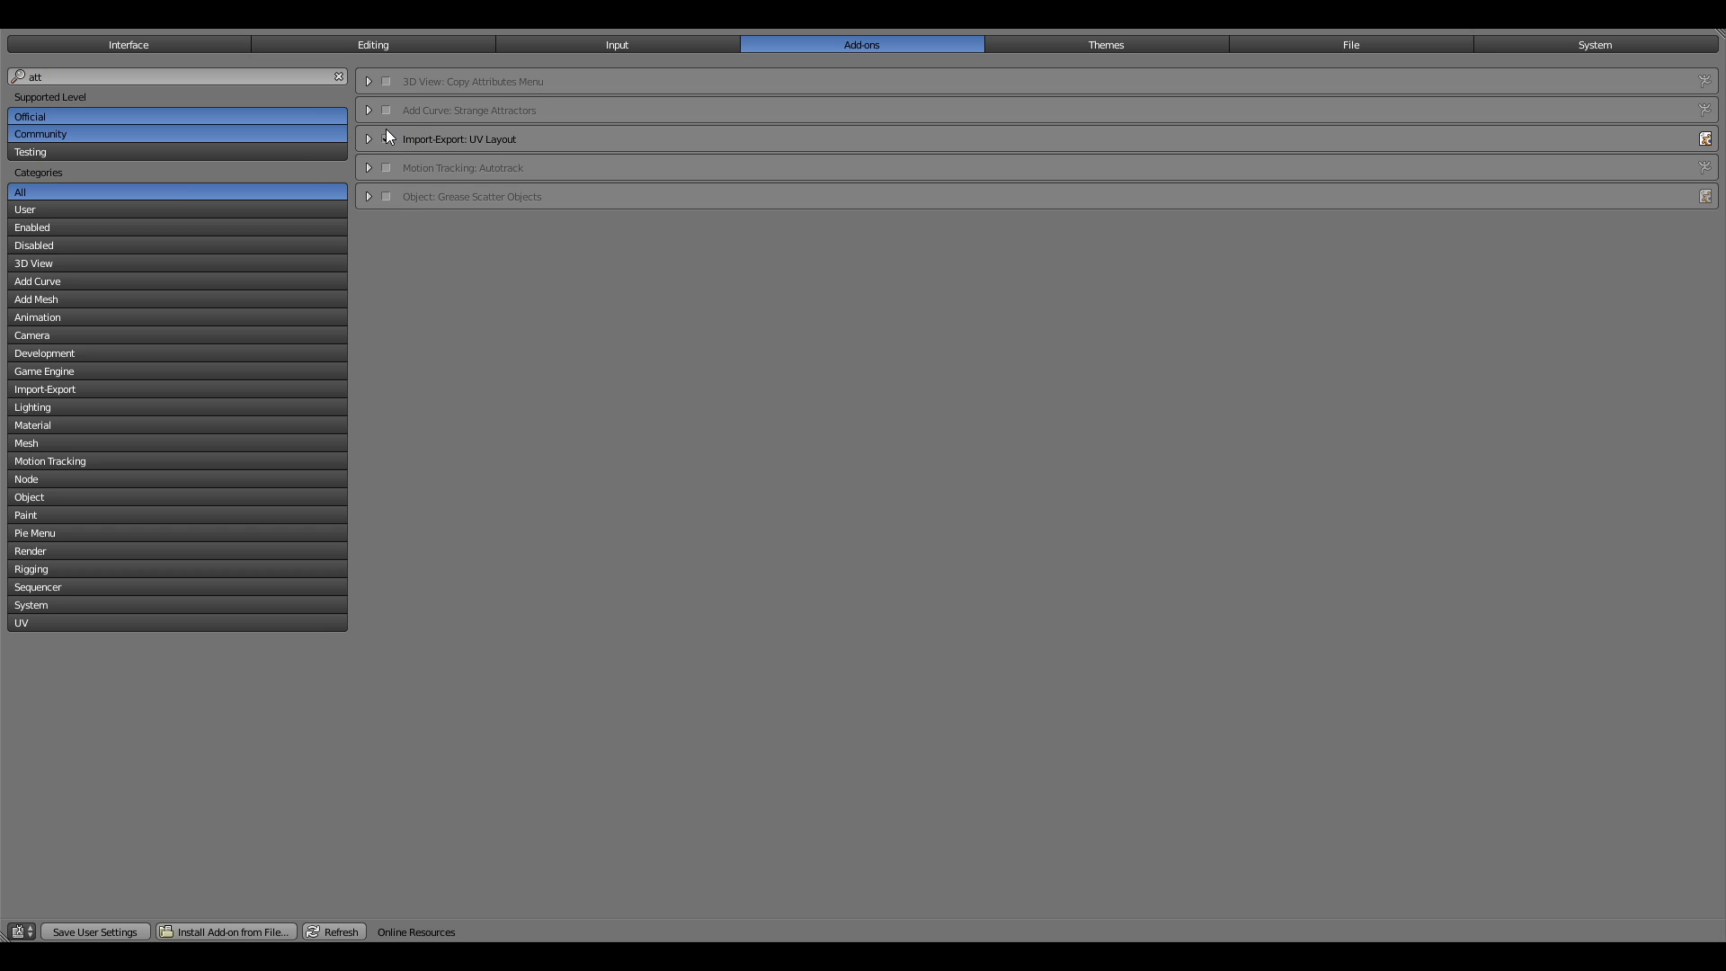
{"action": "left_click", "coordinate": [386, 110]}
{"action": "left_click", "coordinate": [106, 925]}
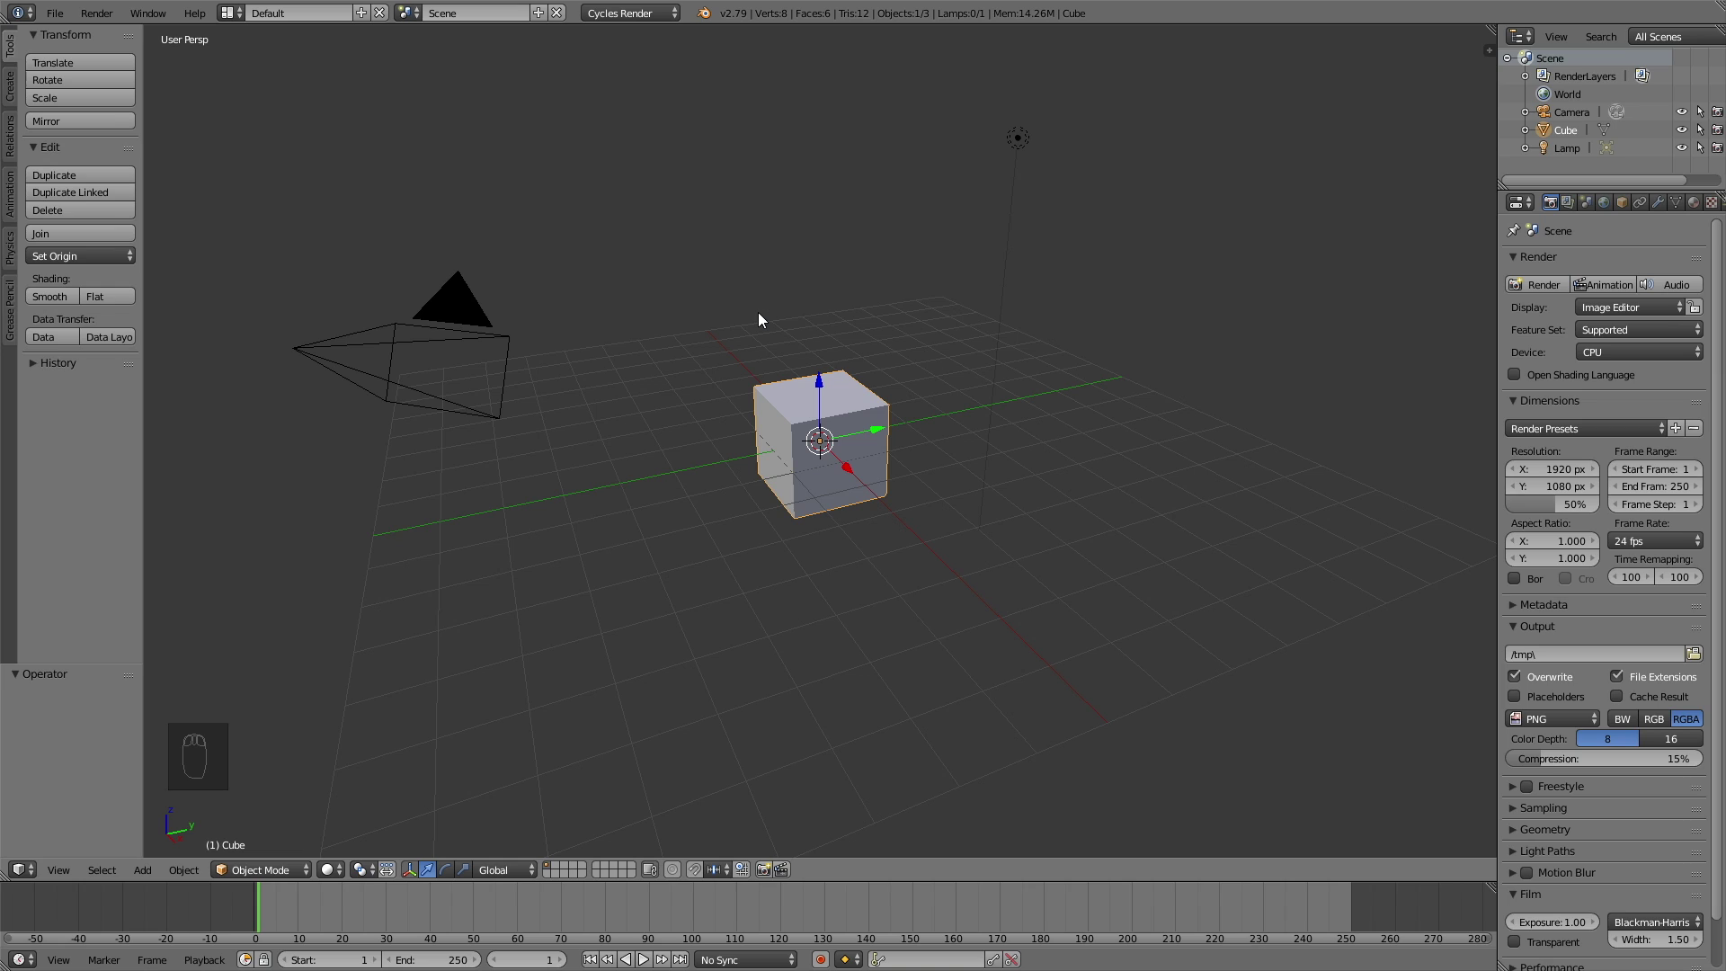
Step: Delete the default cube and add an Aizawa attractor curve with 10000 vertices
{"action": "key", "text": "x"}
{"action": "left_click", "coordinate": [758, 311]}
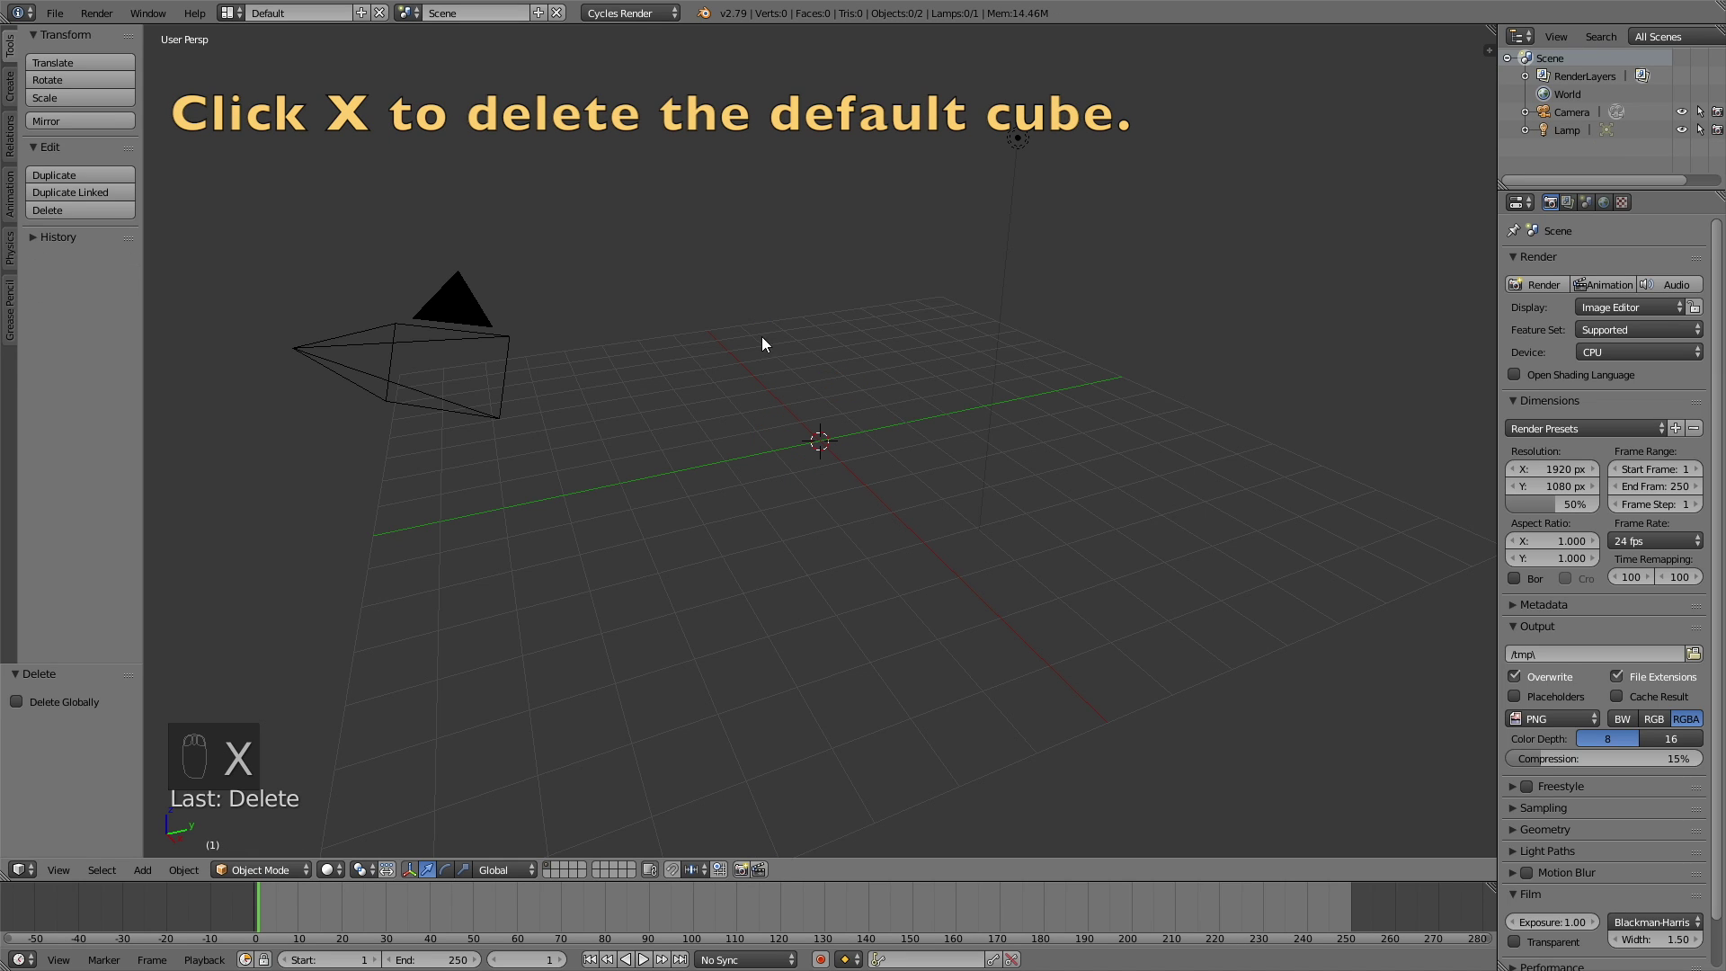
{"action": "key", "text": "shift+a"}
{"action": "mouse_move", "coordinate": [775, 371]}
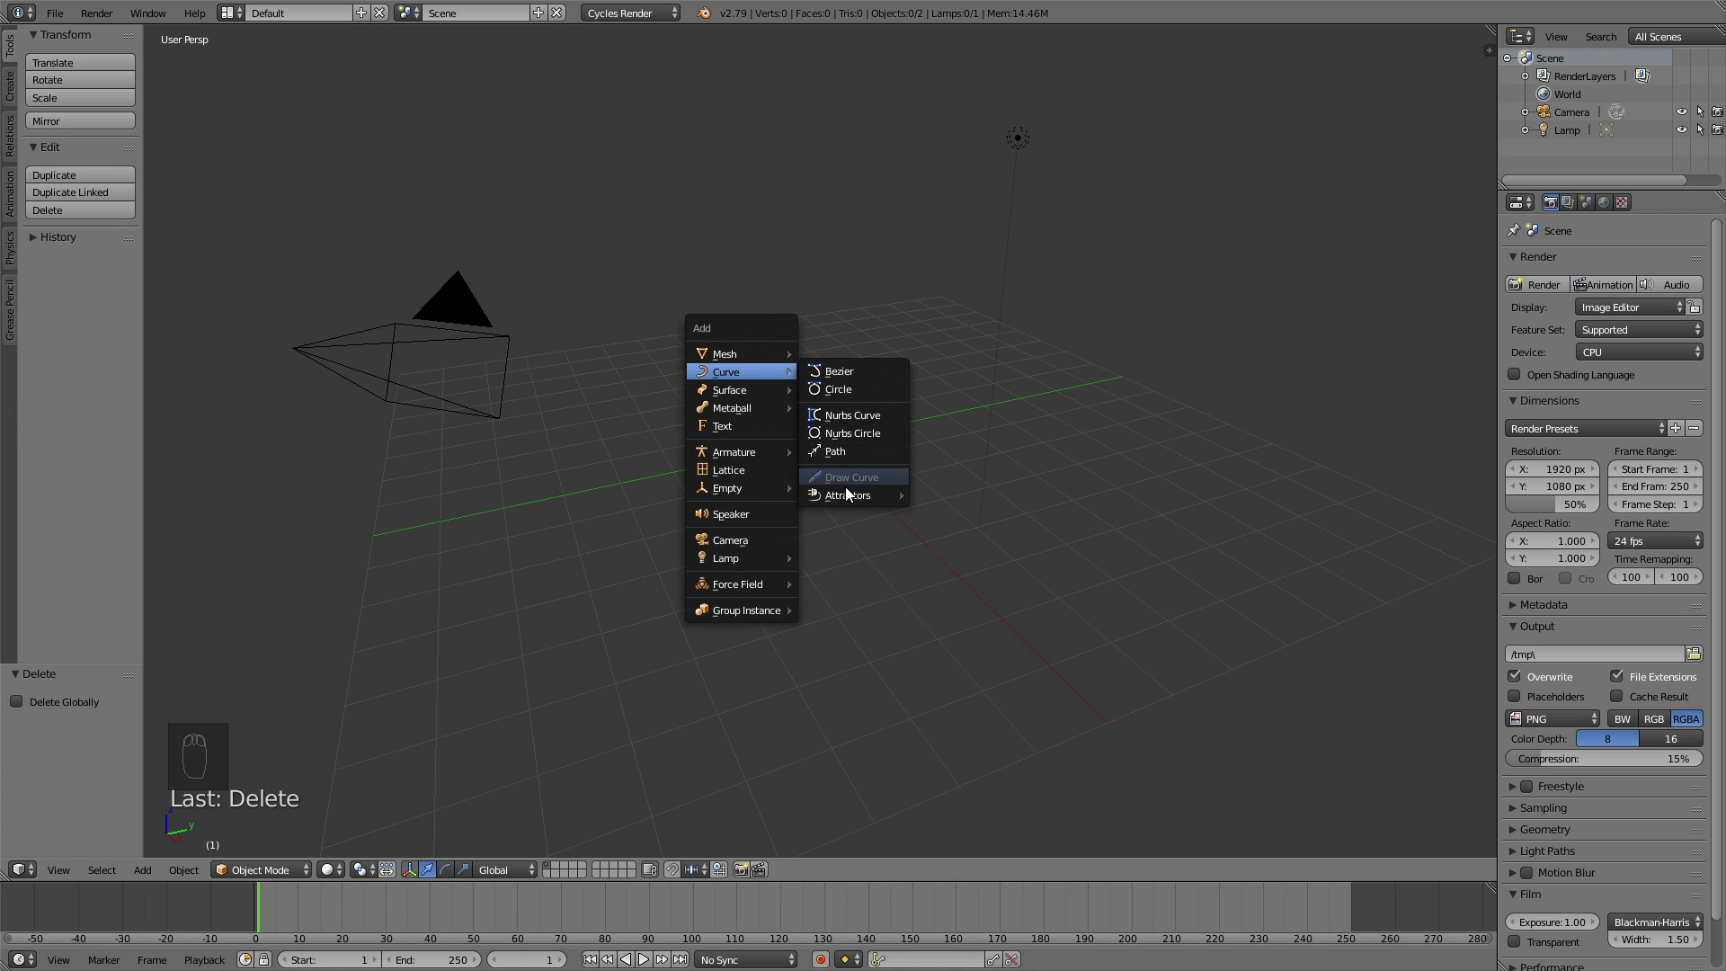
{"action": "mouse_move", "coordinate": [847, 497]}
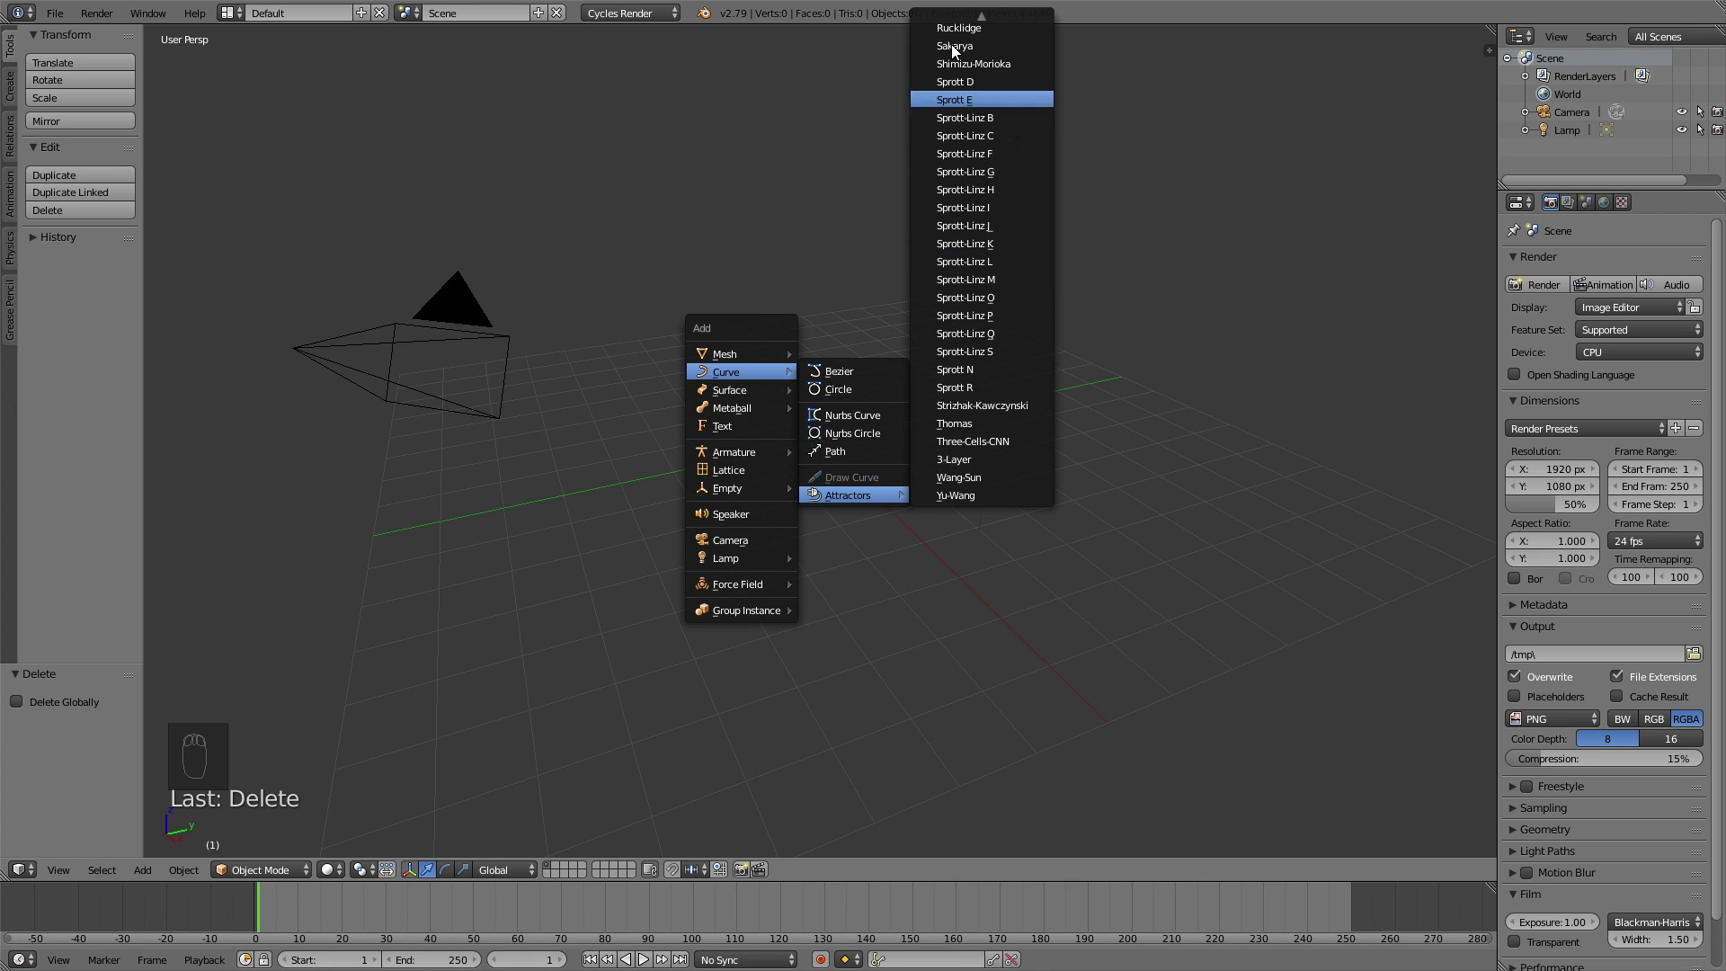
{"action": "scroll", "coordinate": [989, 173], "scroll_direction": "up", "scroll_amount": 14}
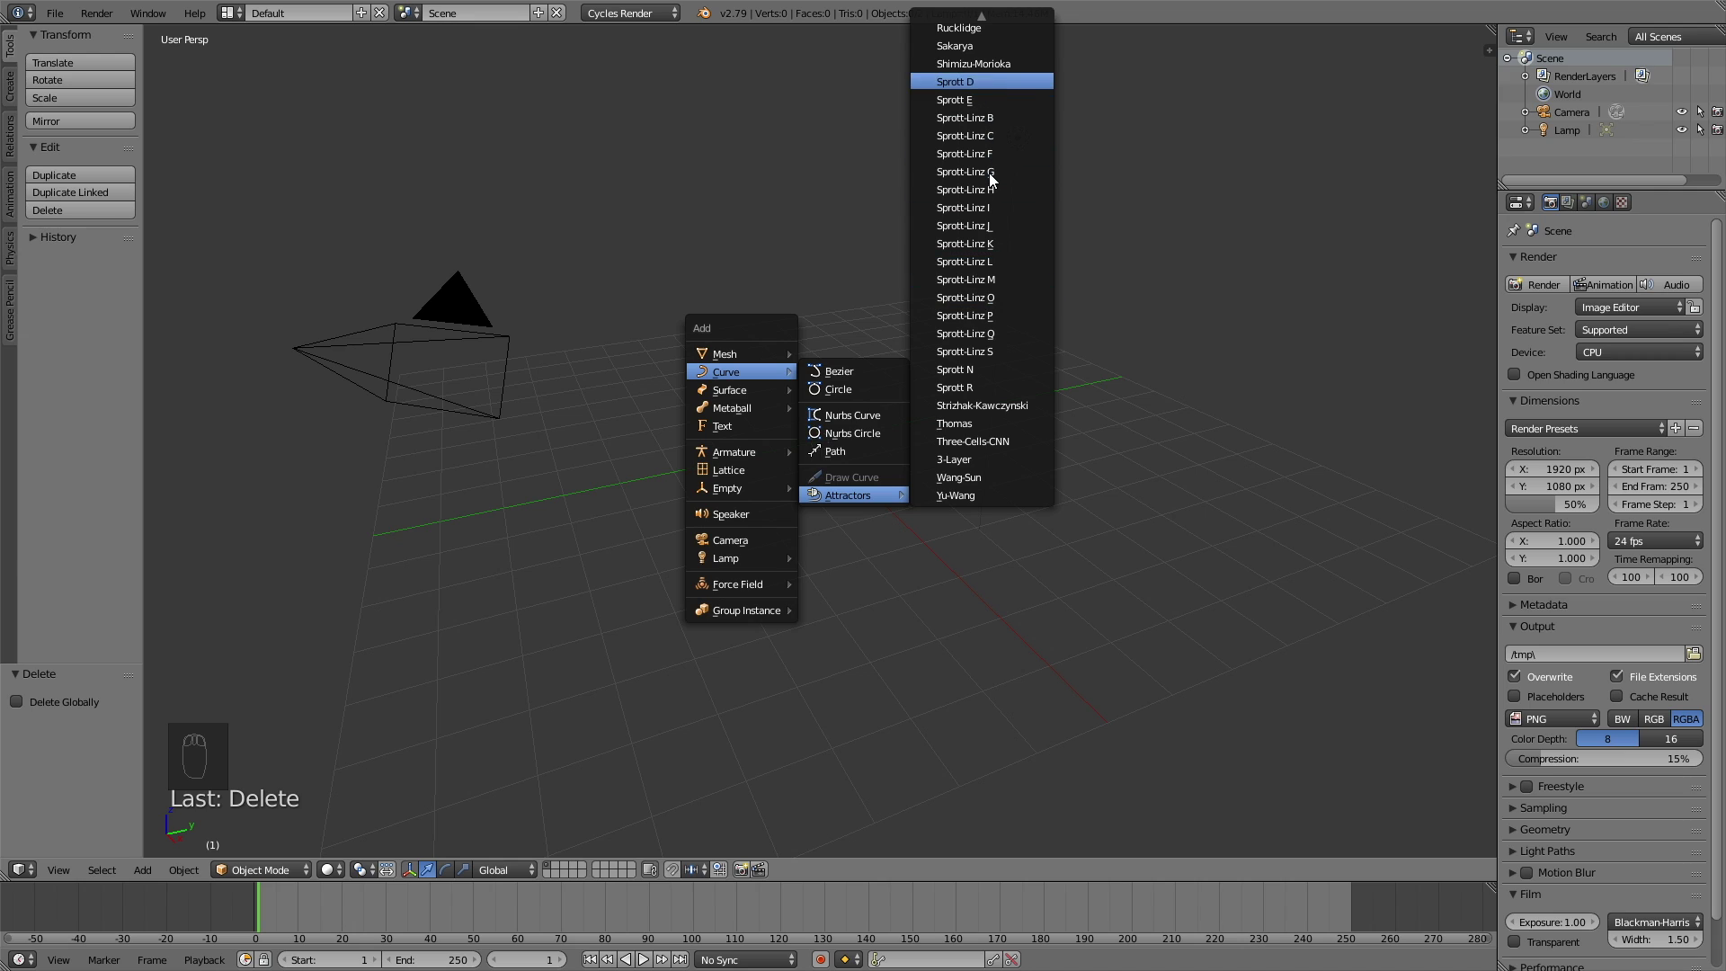
{"action": "scroll", "coordinate": [989, 173], "scroll_direction": "down", "scroll_amount": 20}
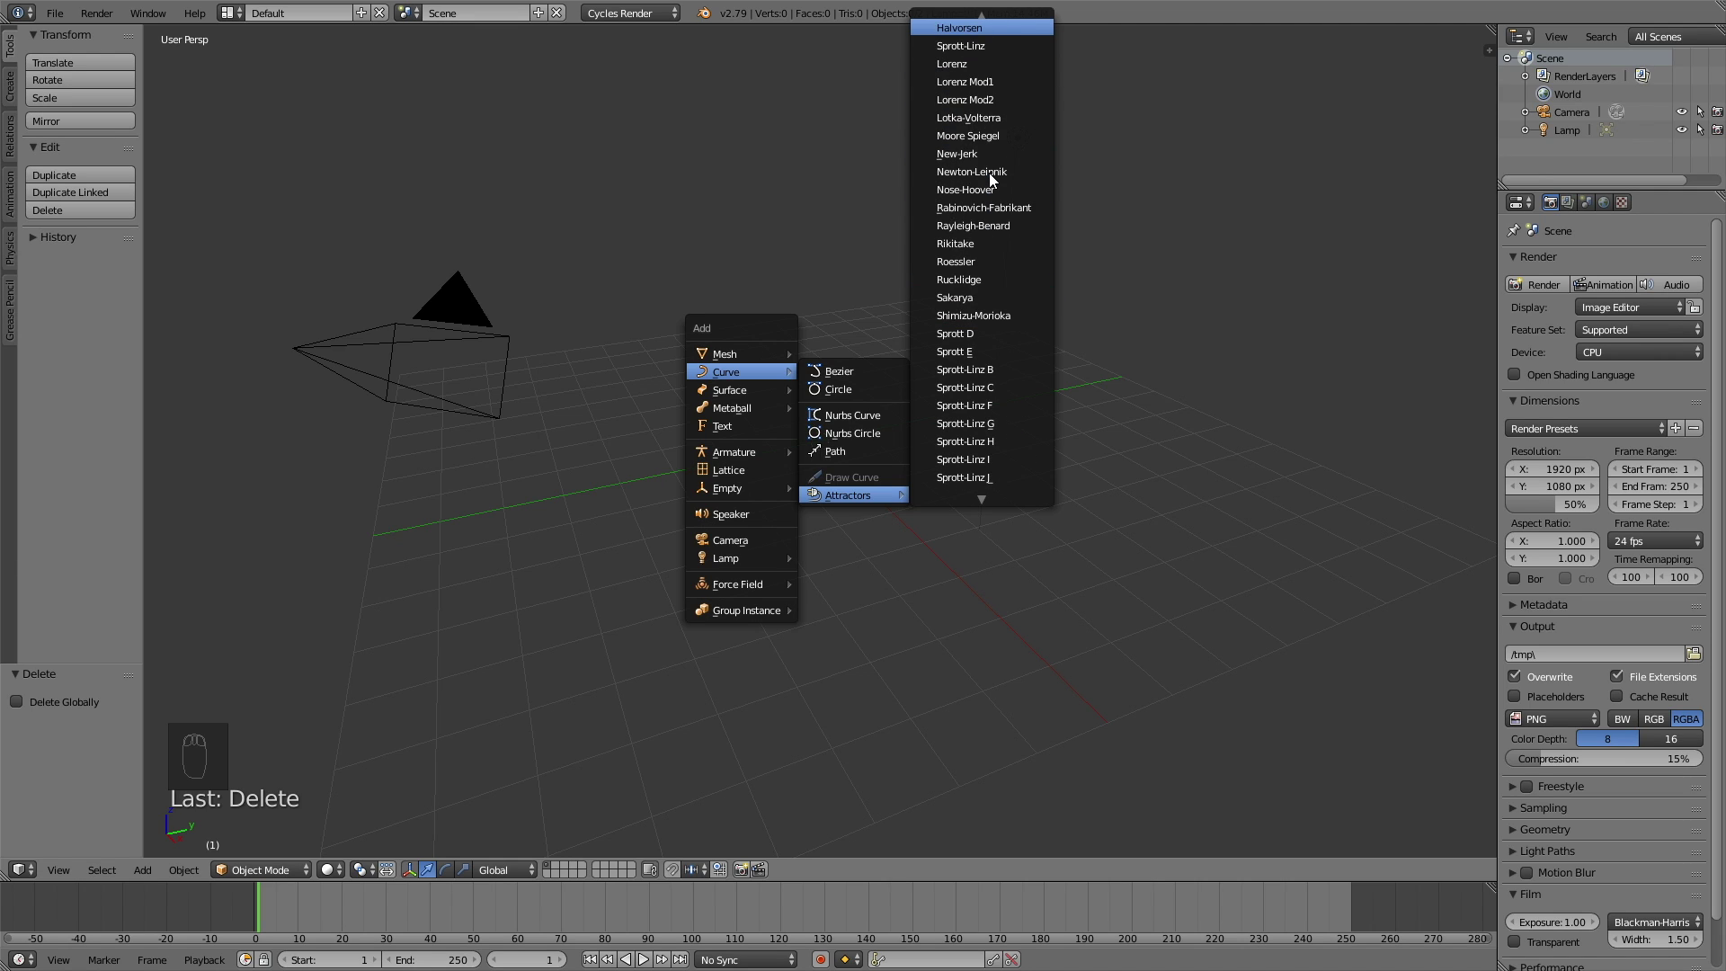
{"action": "scroll", "coordinate": [988, 173], "scroll_direction": "up", "scroll_amount": 20}
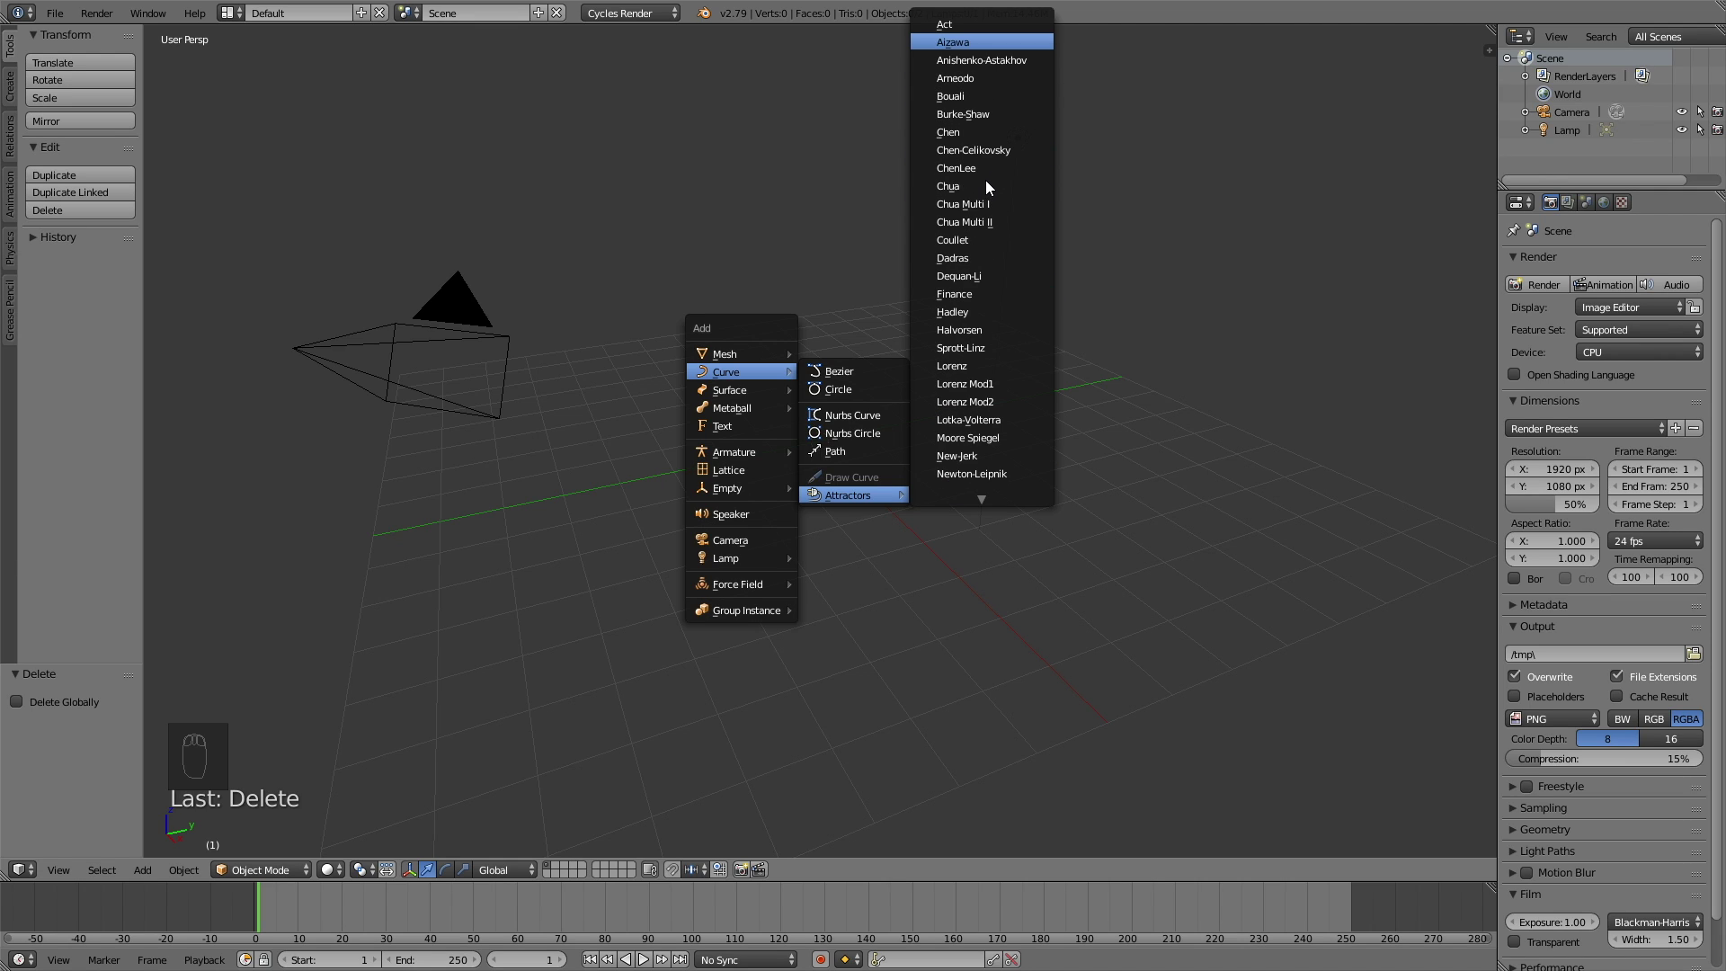
{"action": "left_click", "coordinate": [990, 45]}
{"action": "scroll", "coordinate": [893, 365], "scroll_direction": "up", "scroll_amount": 6}
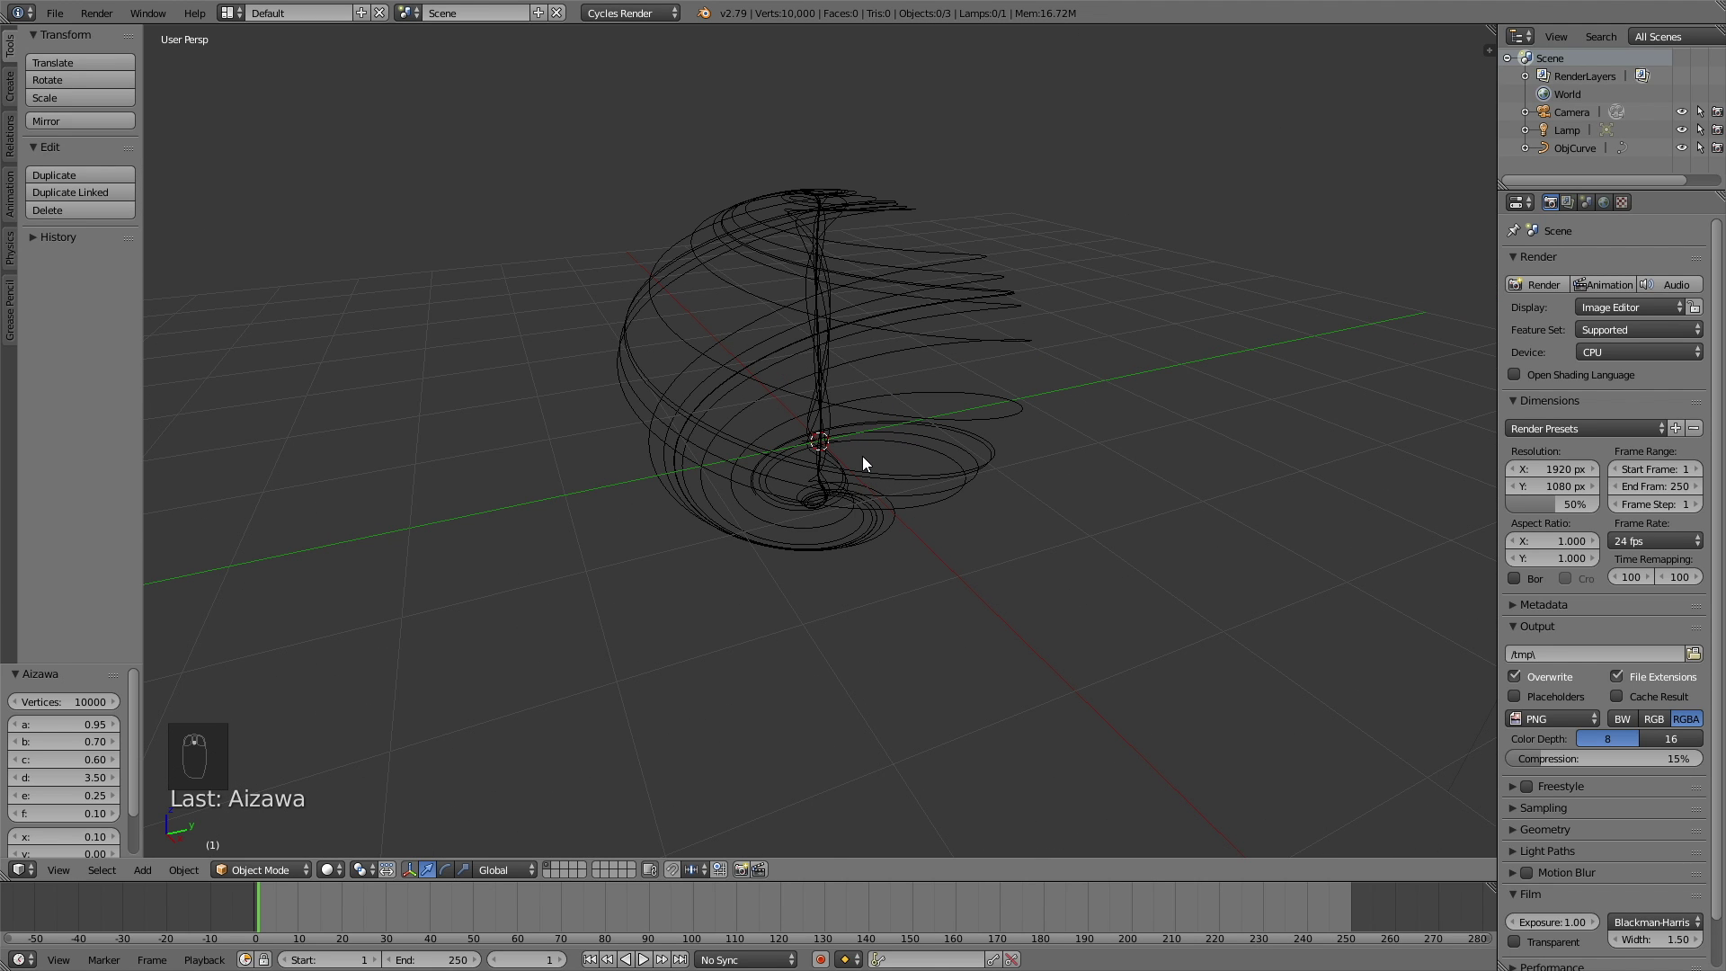
{"action": "key", "text": "shift+a"}
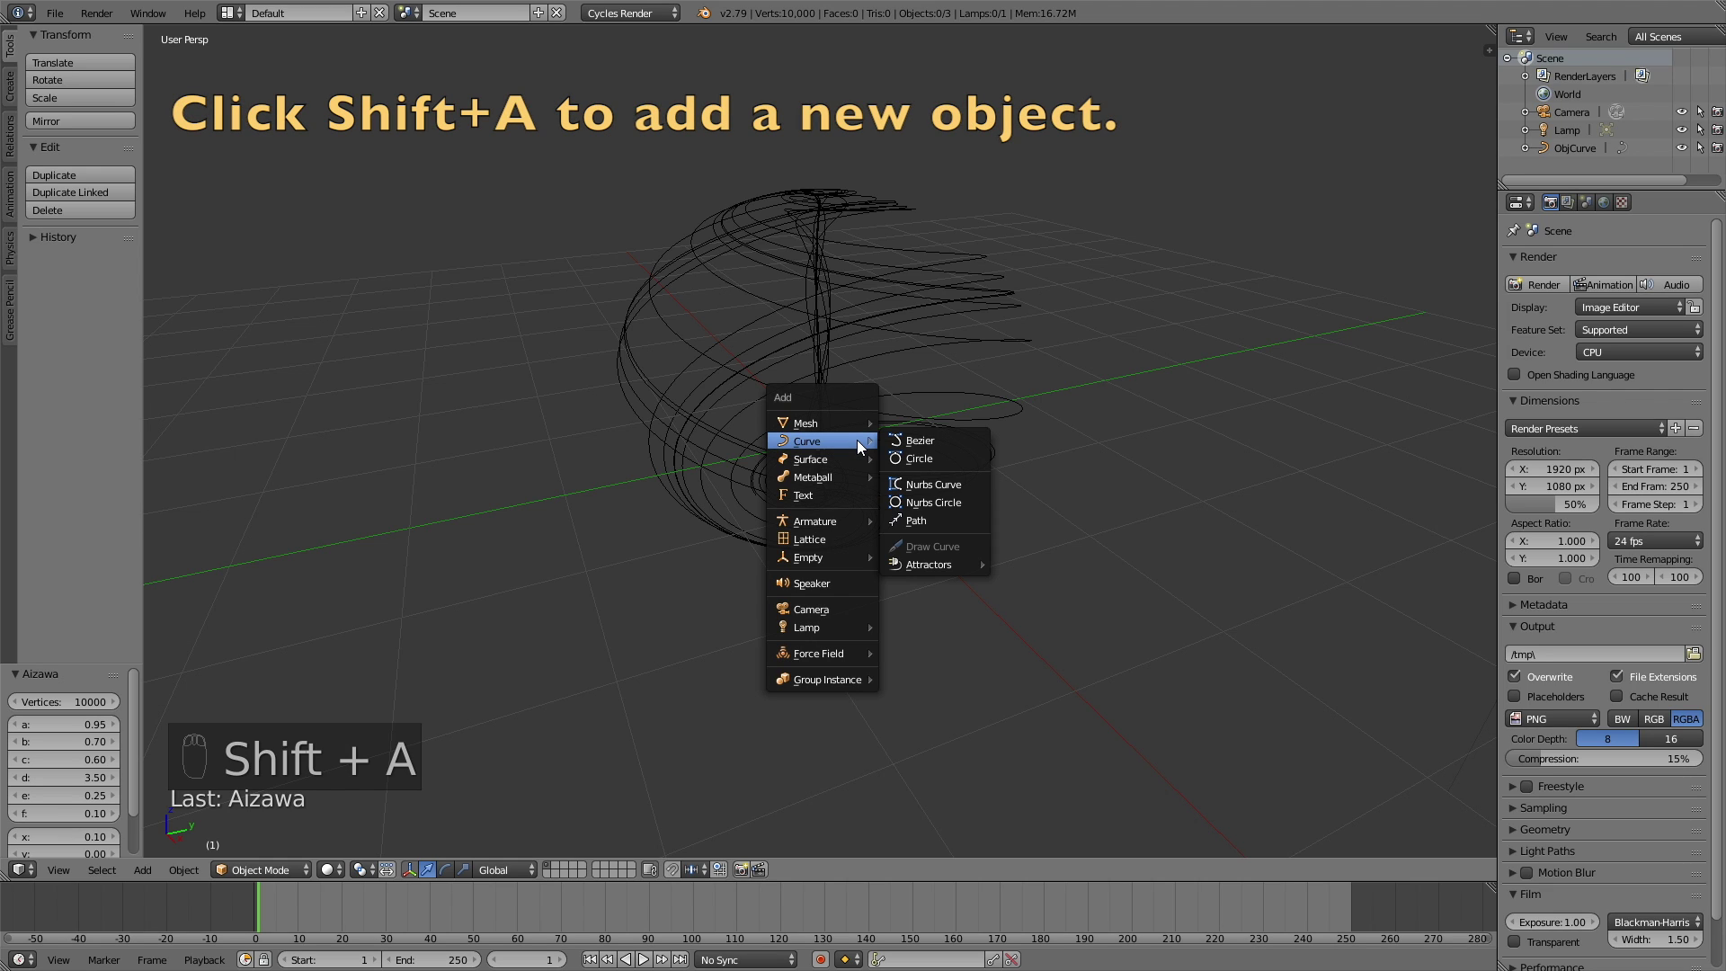
Step: Add a Bezier circle and set BezierCircle as the Aizawa curve's bevel object
{"action": "left_click", "coordinate": [919, 458]}
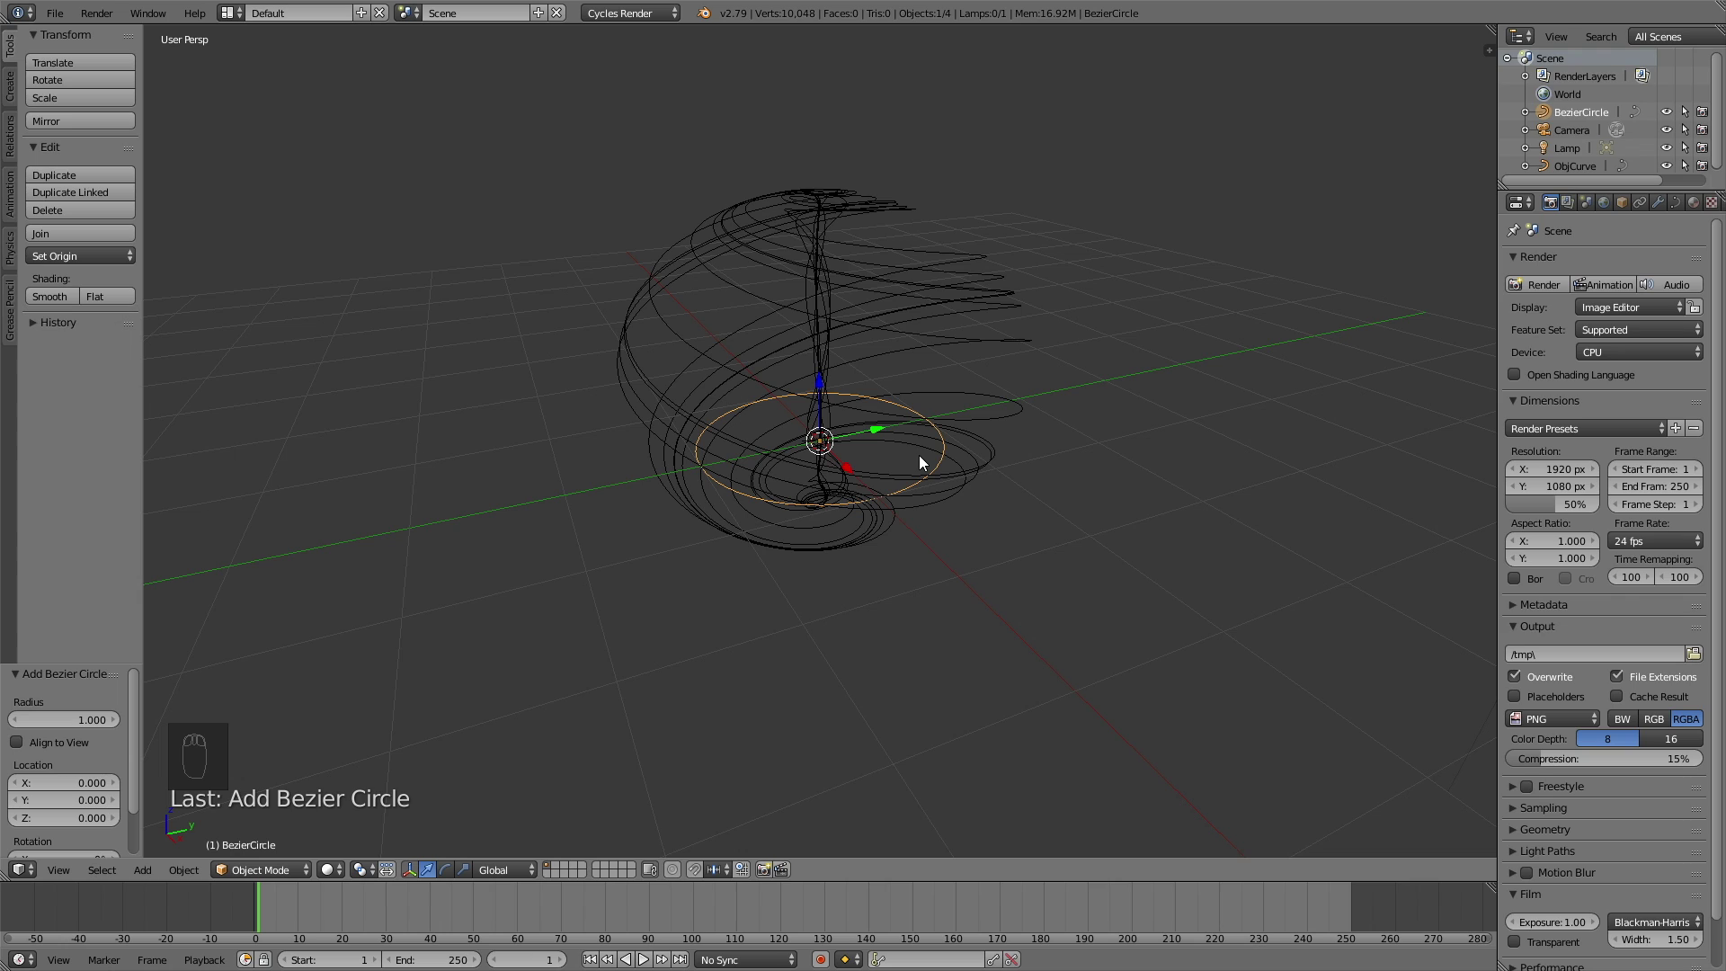
{"action": "right_click", "coordinate": [921, 252]}
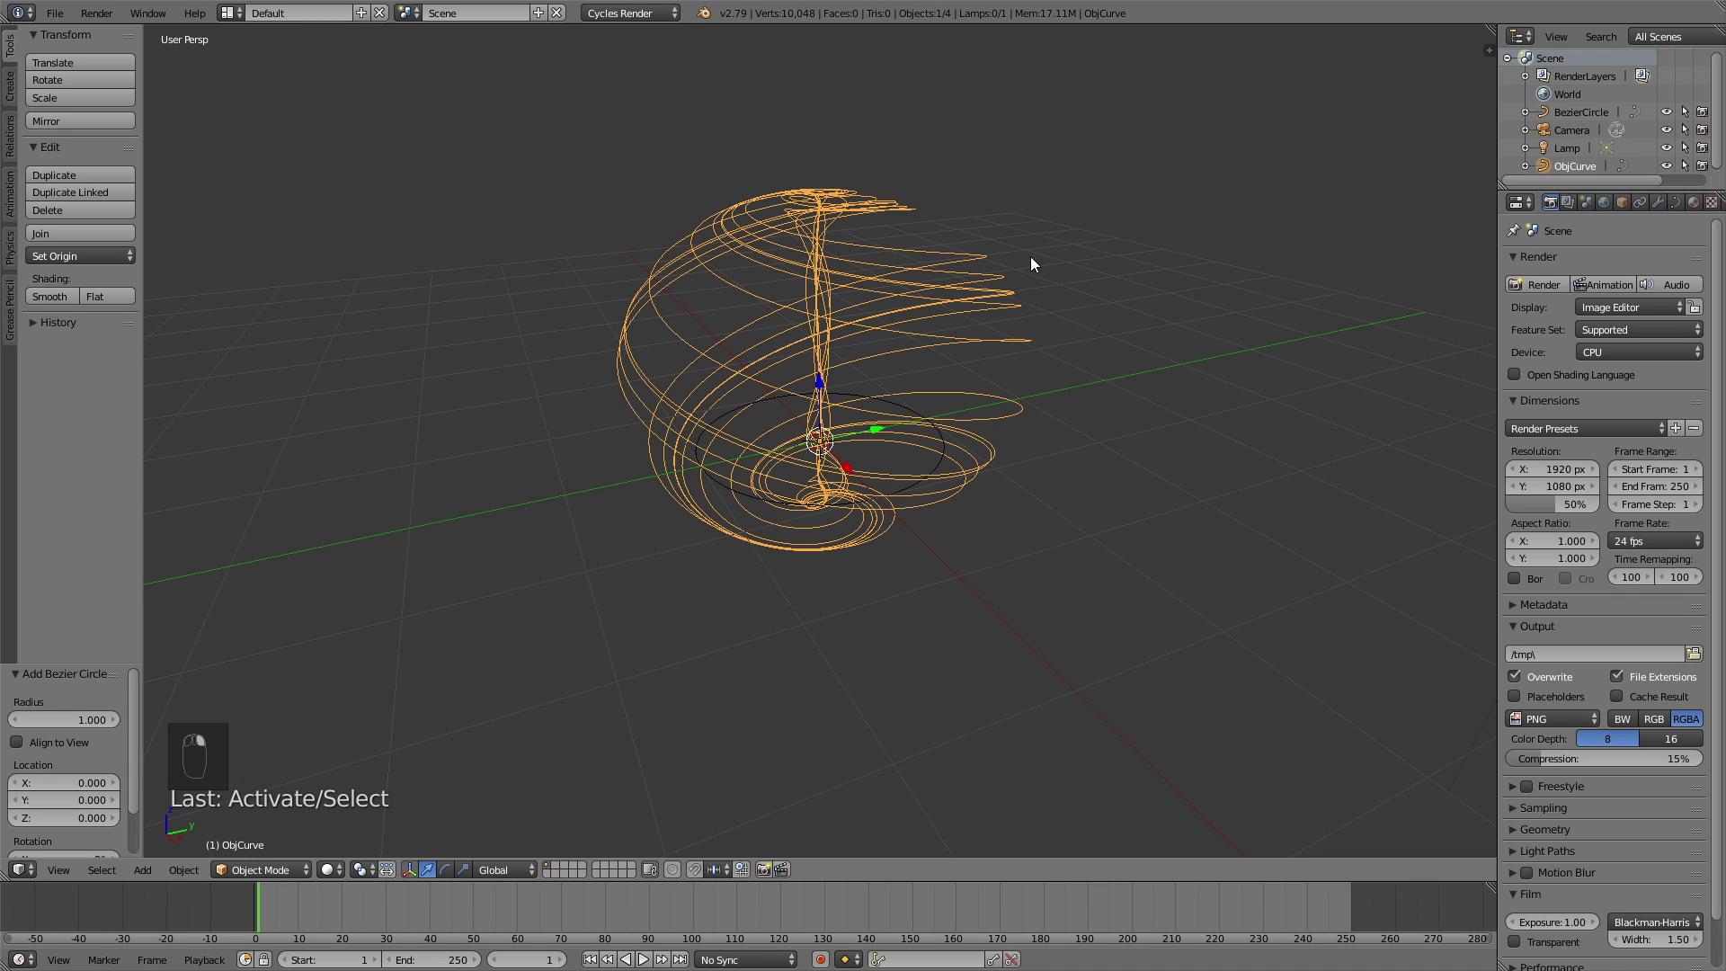
{"action": "left_click", "coordinate": [1678, 203]}
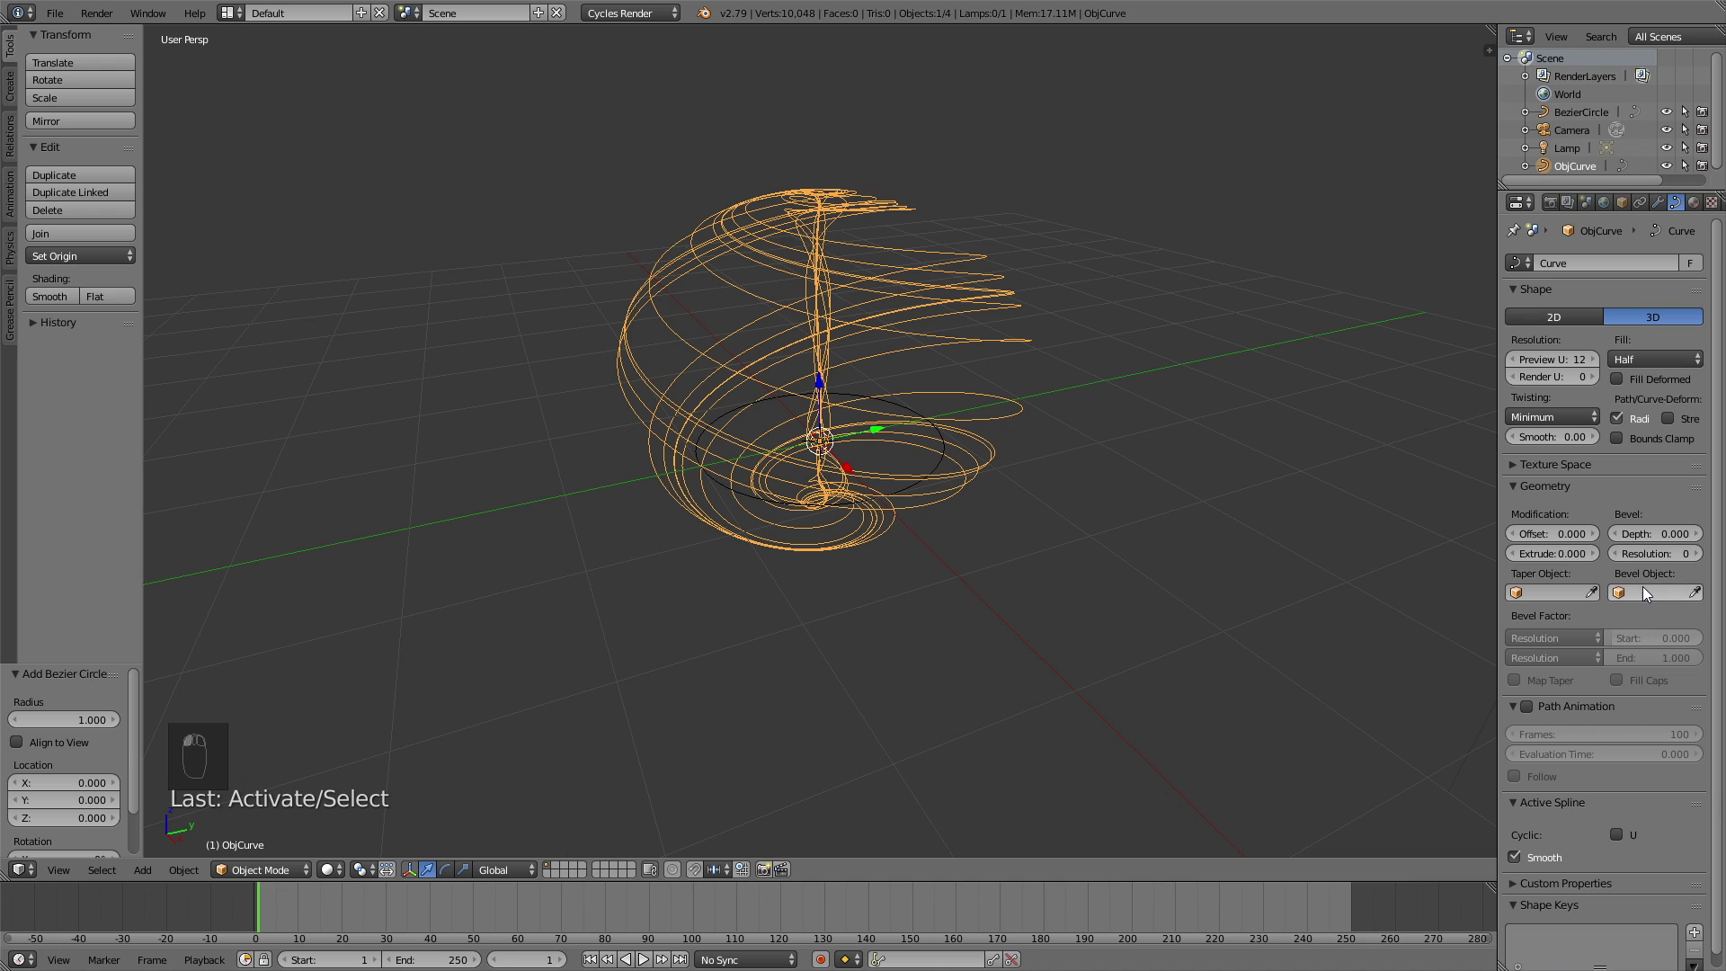
{"action": "left_click", "coordinate": [1643, 592]}
{"action": "left_click", "coordinate": [1633, 615]}
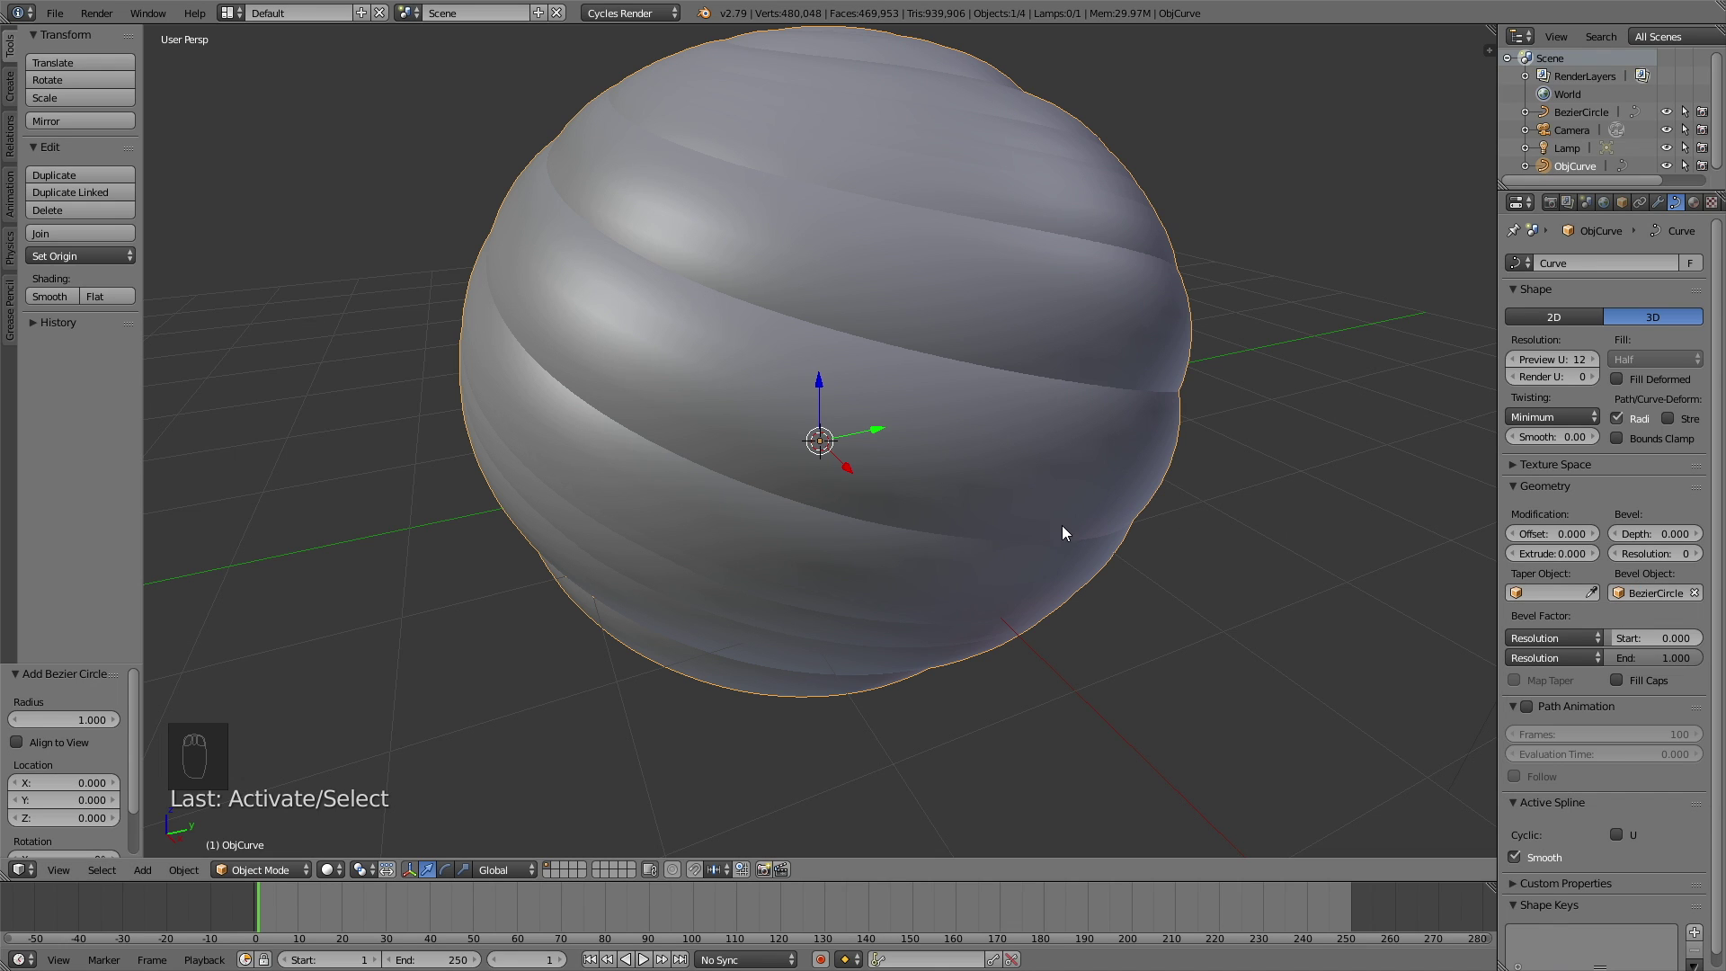
Step: Scale the BezierCircle down to 0.017 to make thin tubes
{"action": "scroll", "coordinate": [1583, 143], "scroll_direction": "down", "scroll_amount": 1}
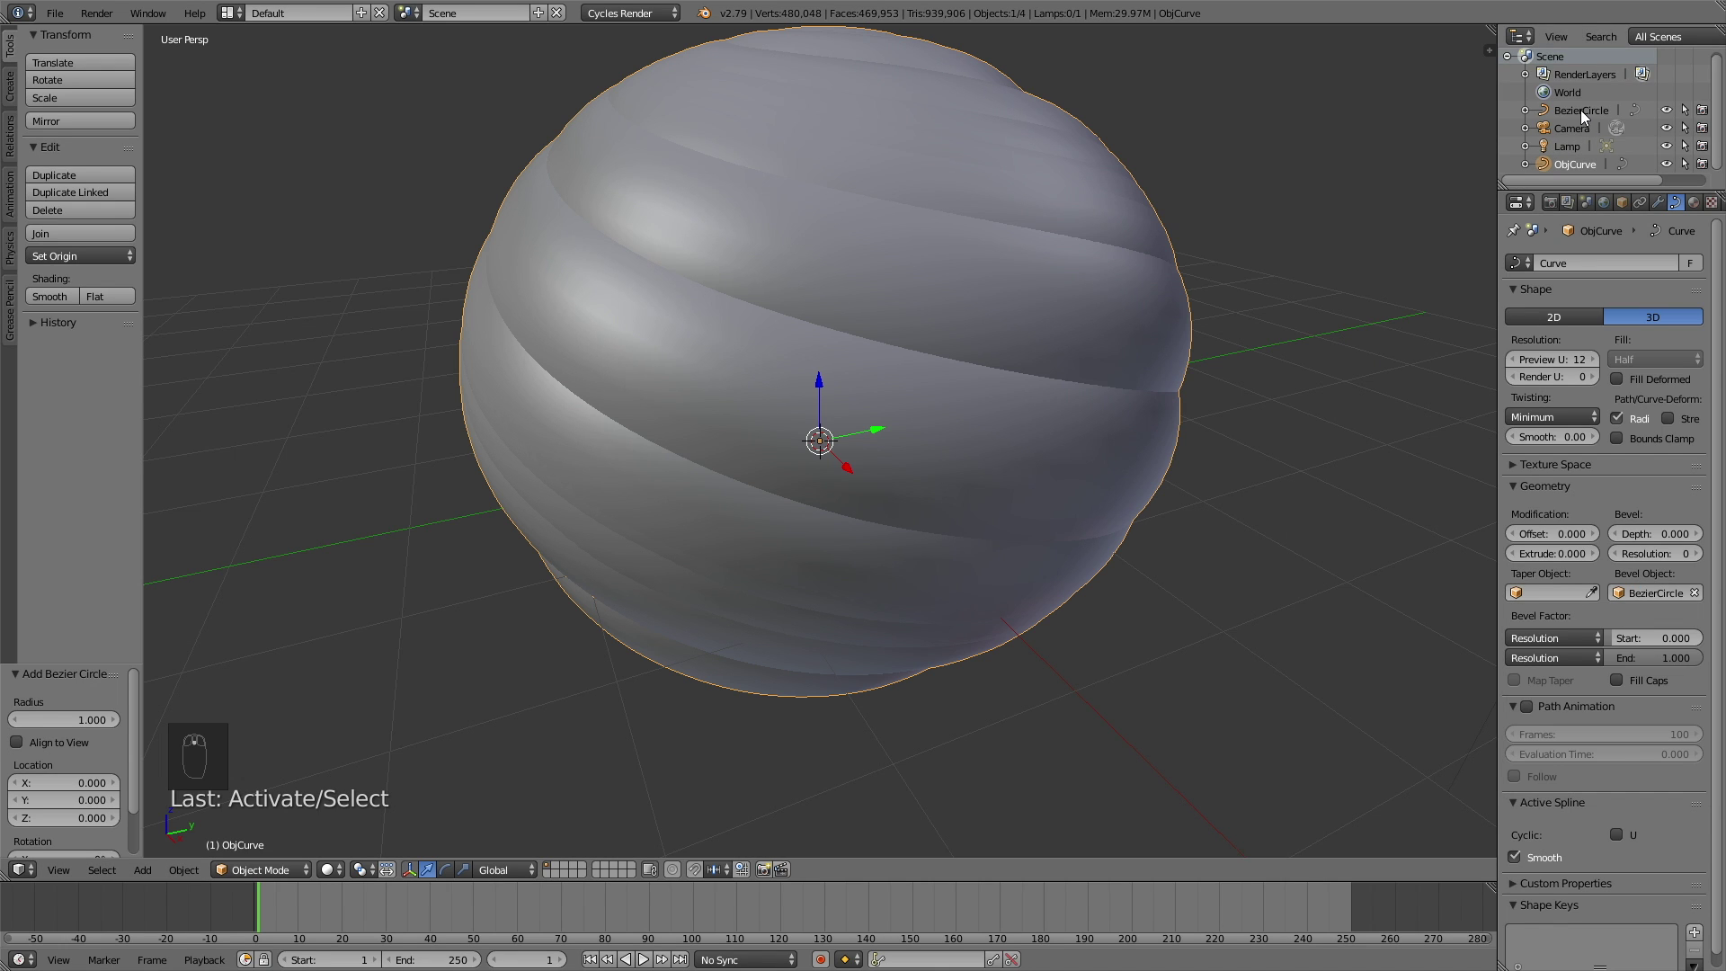
{"action": "left_click", "coordinate": [1581, 110]}
{"action": "key", "text": "s"}
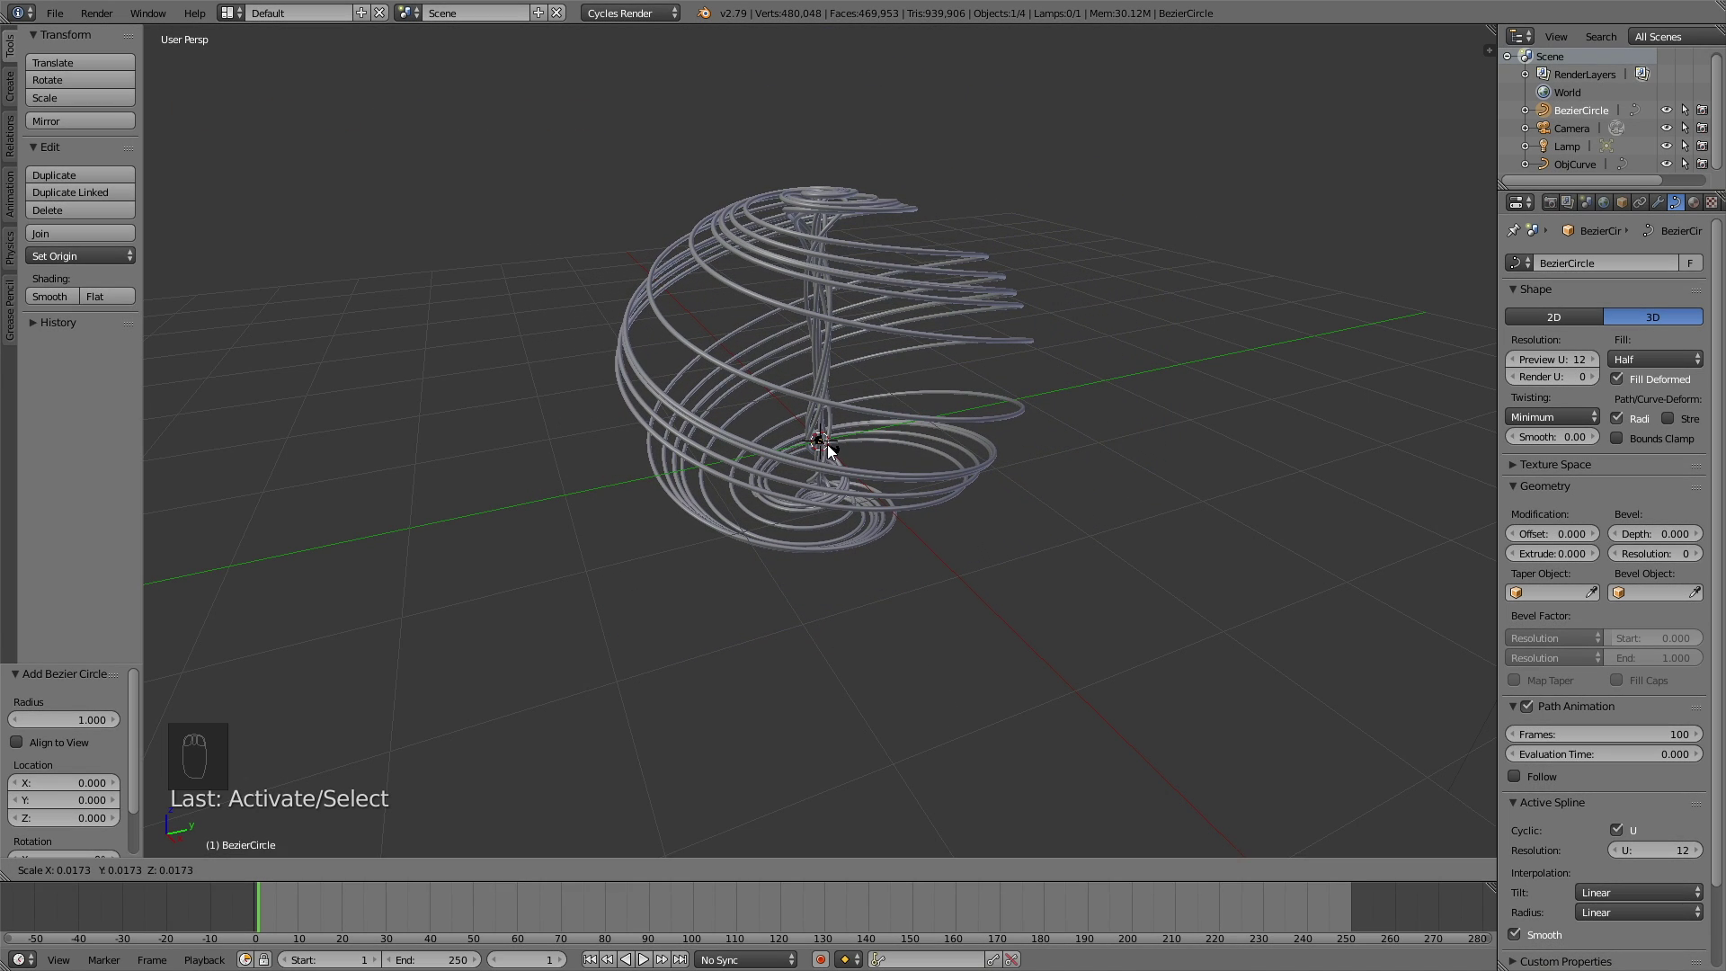
{"action": "left_click", "coordinate": [828, 450]}
Step: Add a plane and lower it 0.050 on the Z axis below the attractor
{"action": "middle_click_drag", "start_coordinate": [944, 542], "coordinate": [1006, 516]}
{"action": "mouse_move", "coordinate": [878, 527]}
{"action": "middle_mouse_down"}
{"action": "mouse_move", "coordinate": [866, 574]}
{"action": "mouse_move", "coordinate": [882, 512]}
{"action": "mouse_move", "coordinate": [853, 519]}
{"action": "middle_mouse_up"}
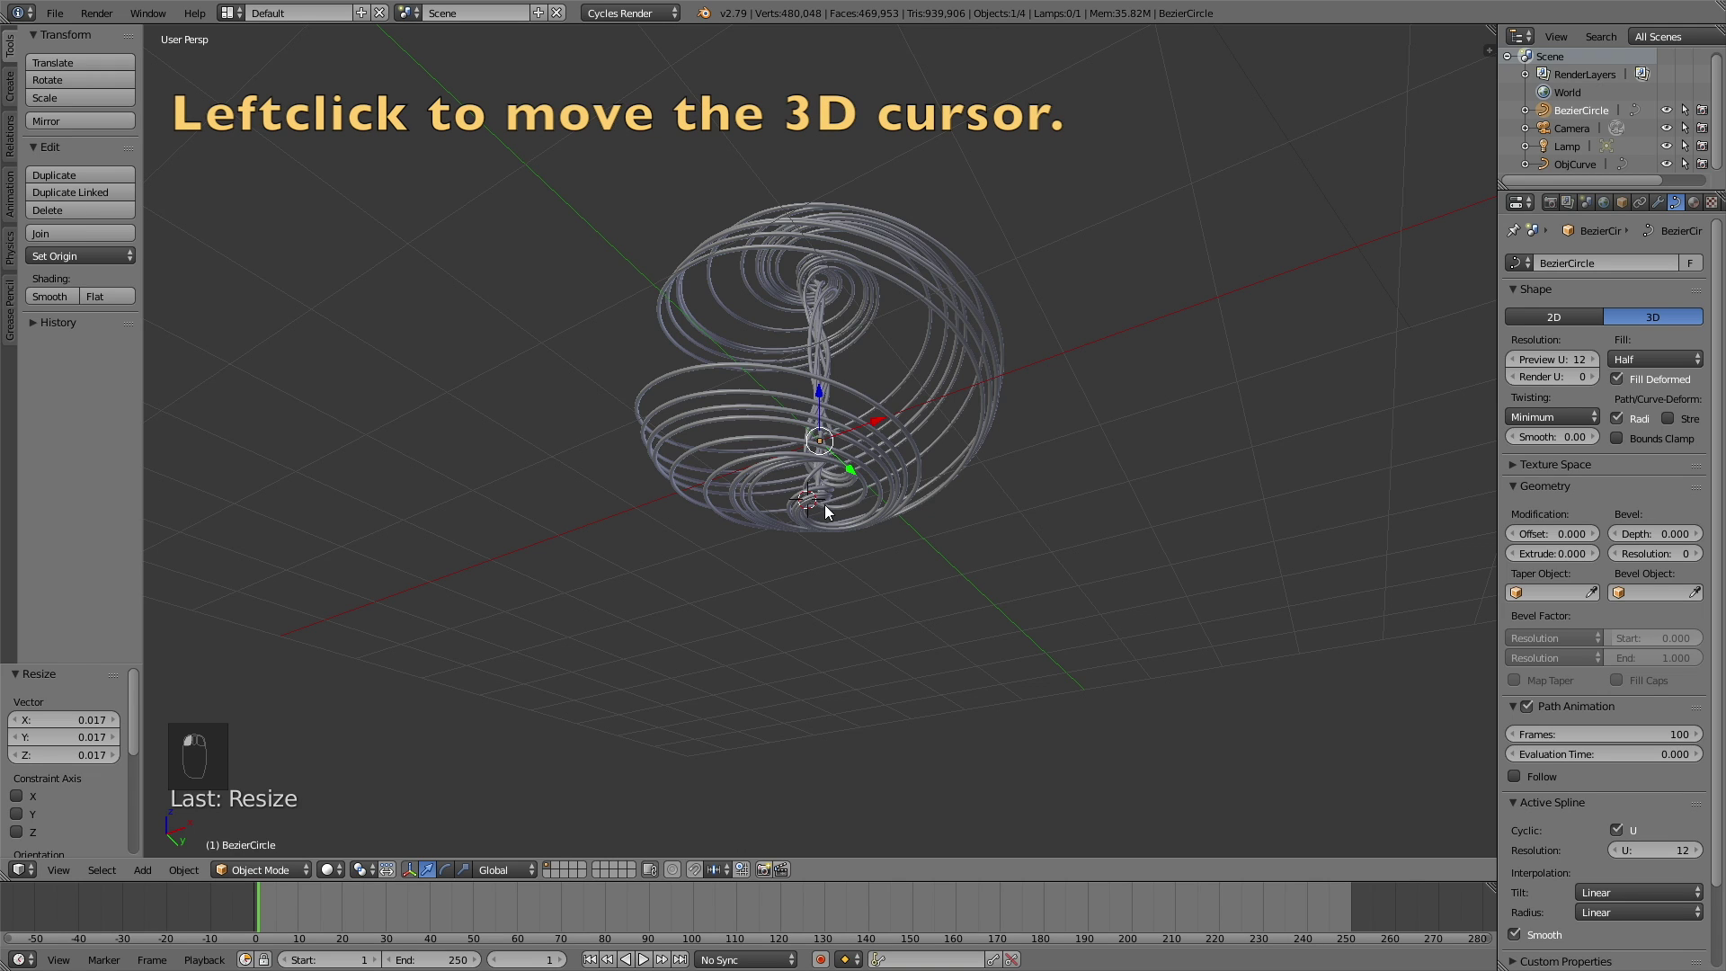
{"action": "key", "text": "shift+a"}
{"action": "mouse_move", "coordinate": [854, 519]}
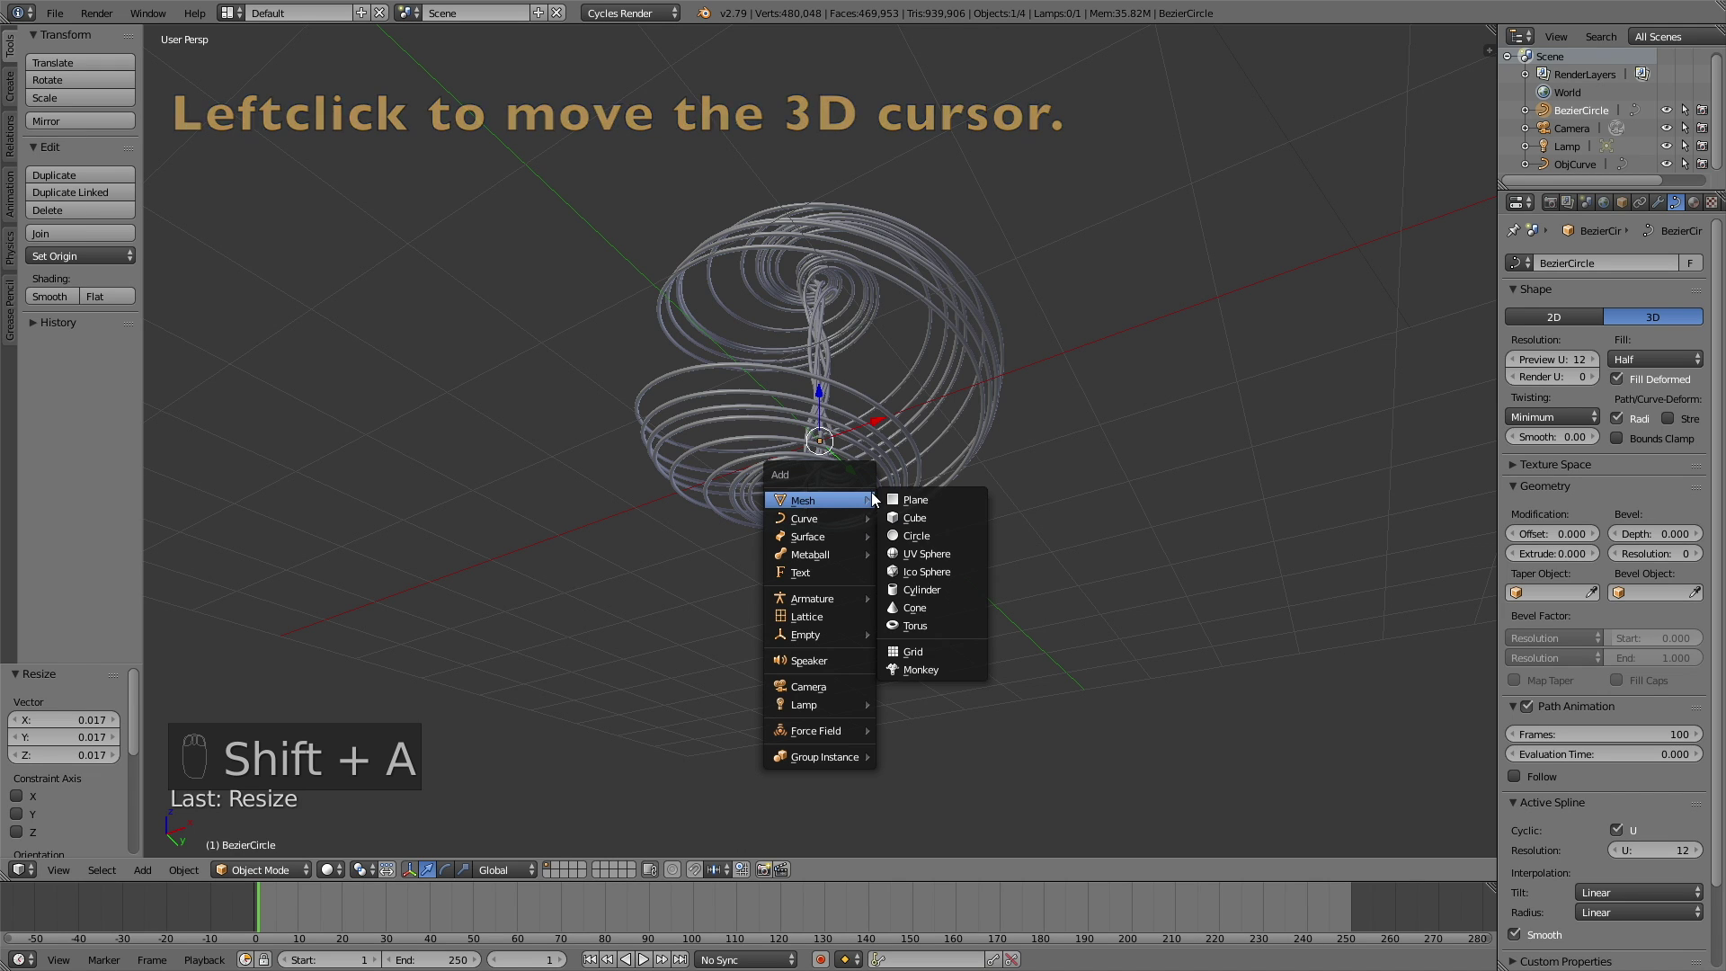
{"action": "left_click", "coordinate": [906, 498]}
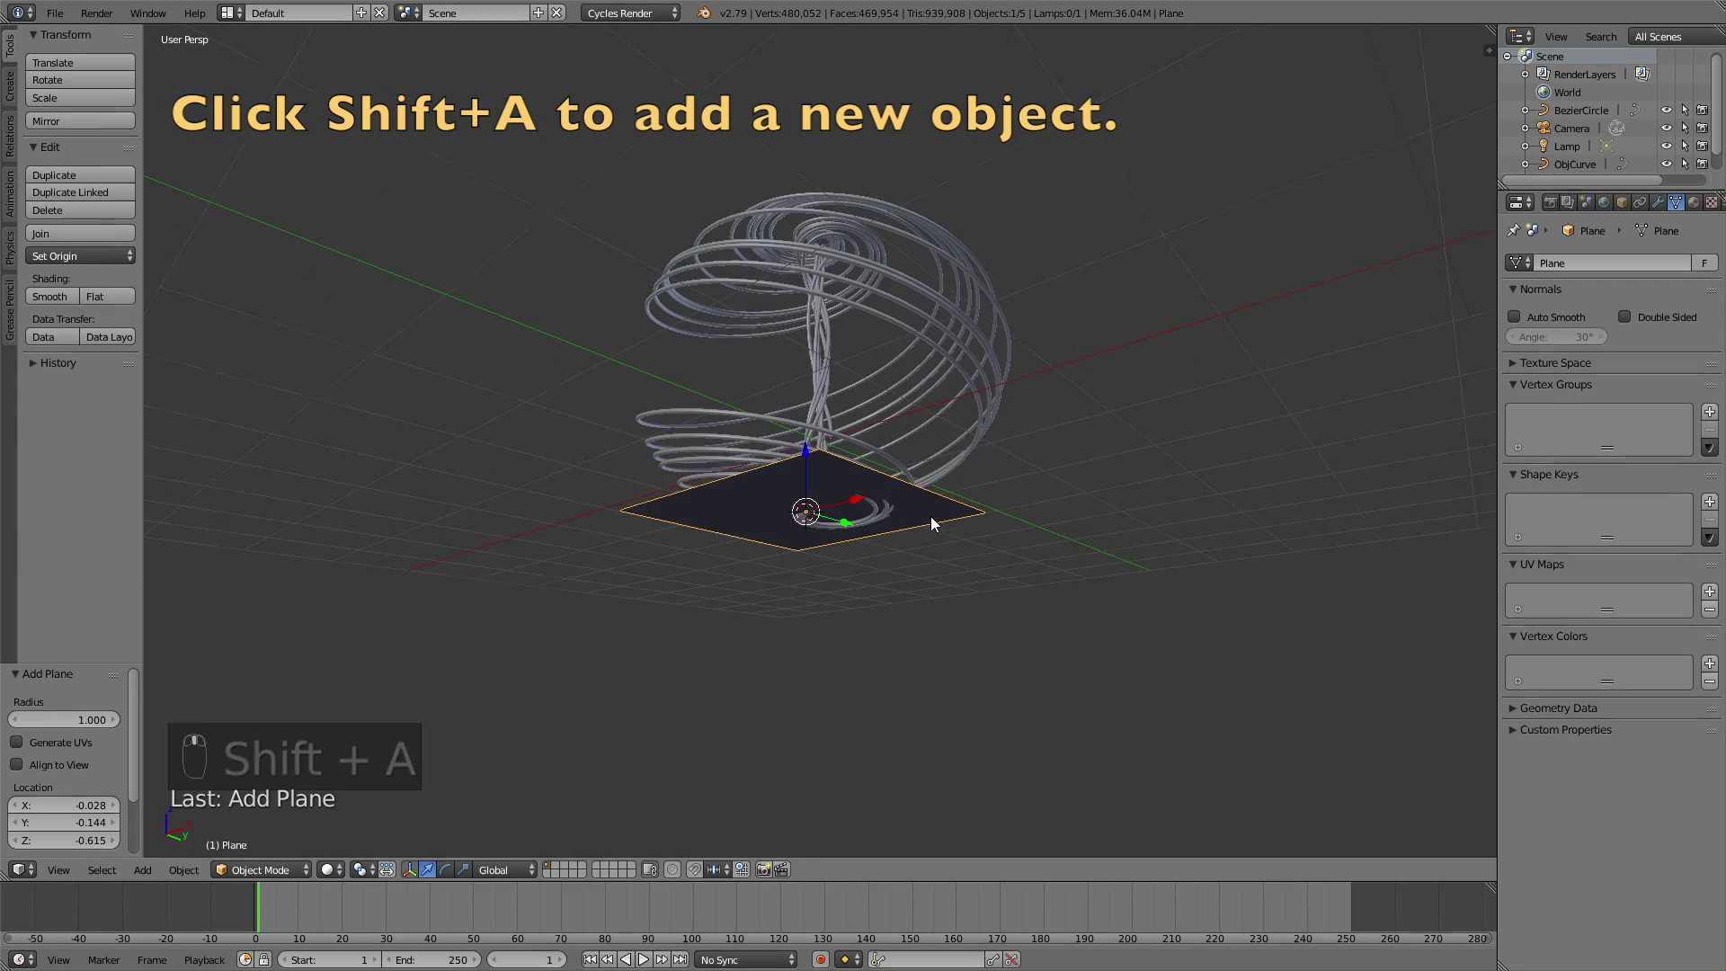
{"action": "scroll", "coordinate": [921, 531], "scroll_direction": "up", "scroll_amount": 3}
{"action": "key", "text": "g"}
{"action": "key", "text": "z"}
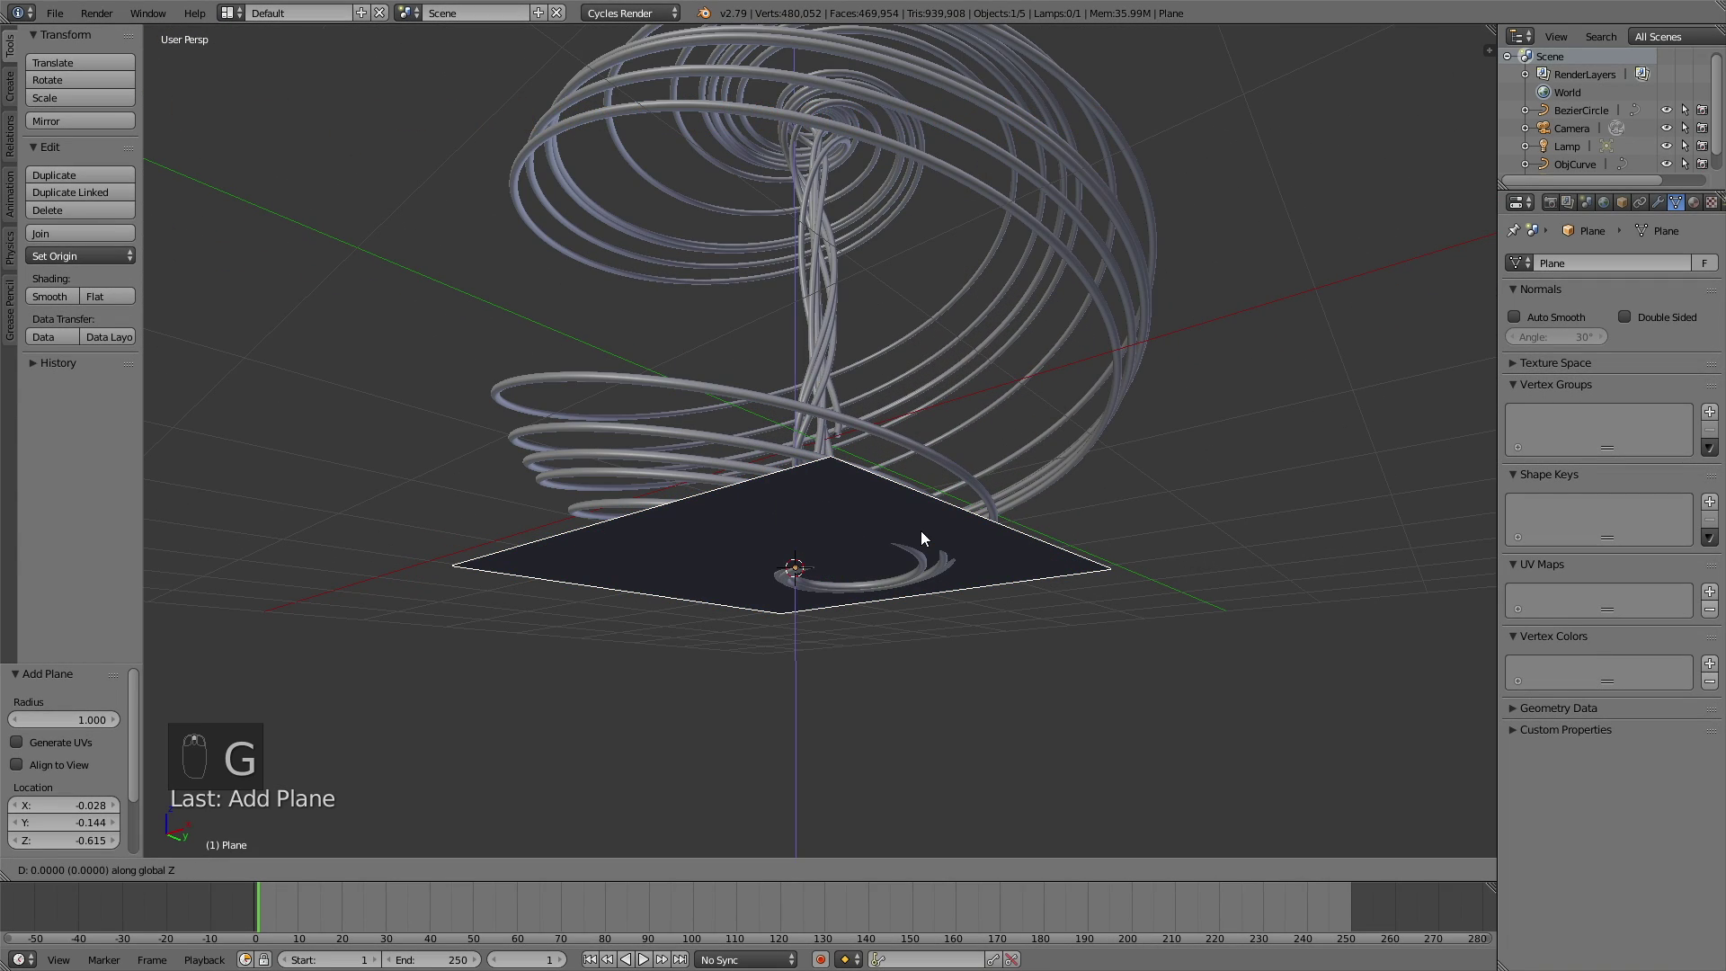
{"action": "left_click", "coordinate": [932, 560]}
Step: Scale the plane up by 189.870 into a large floor
{"action": "scroll", "coordinate": [931, 559], "scroll_direction": "down", "scroll_amount": 4}
{"action": "middle_click_drag", "start_coordinate": [931, 585], "coordinate": [989, 603]}
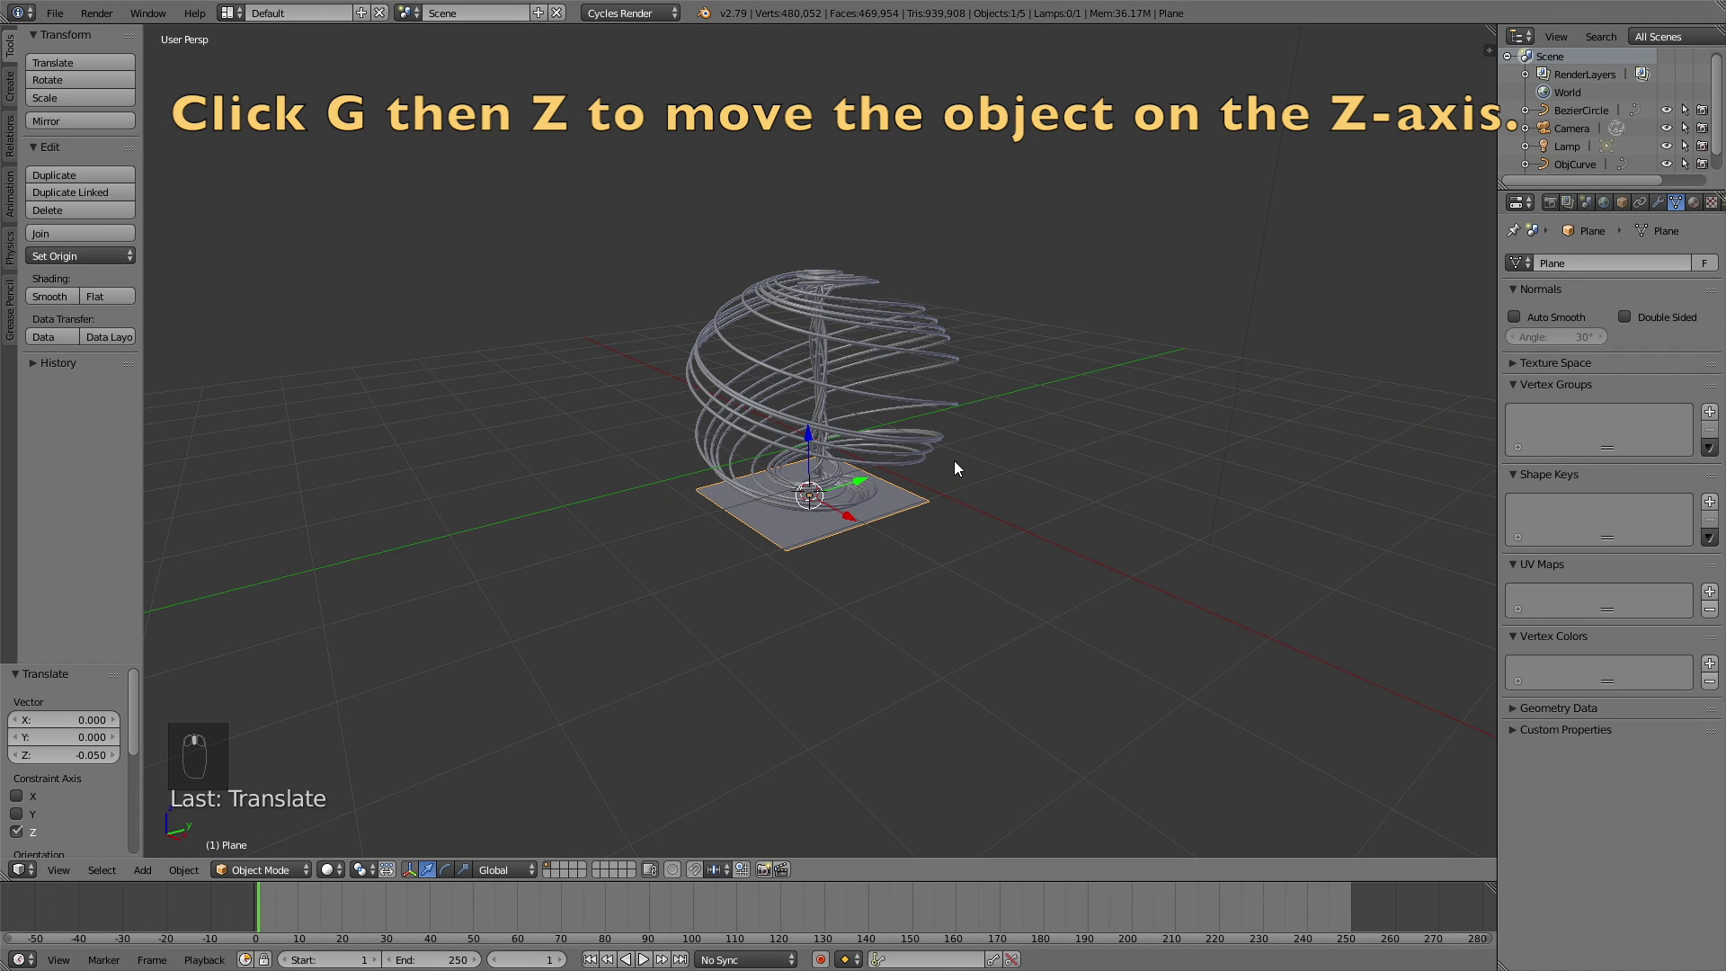
{"action": "key", "text": "s"}
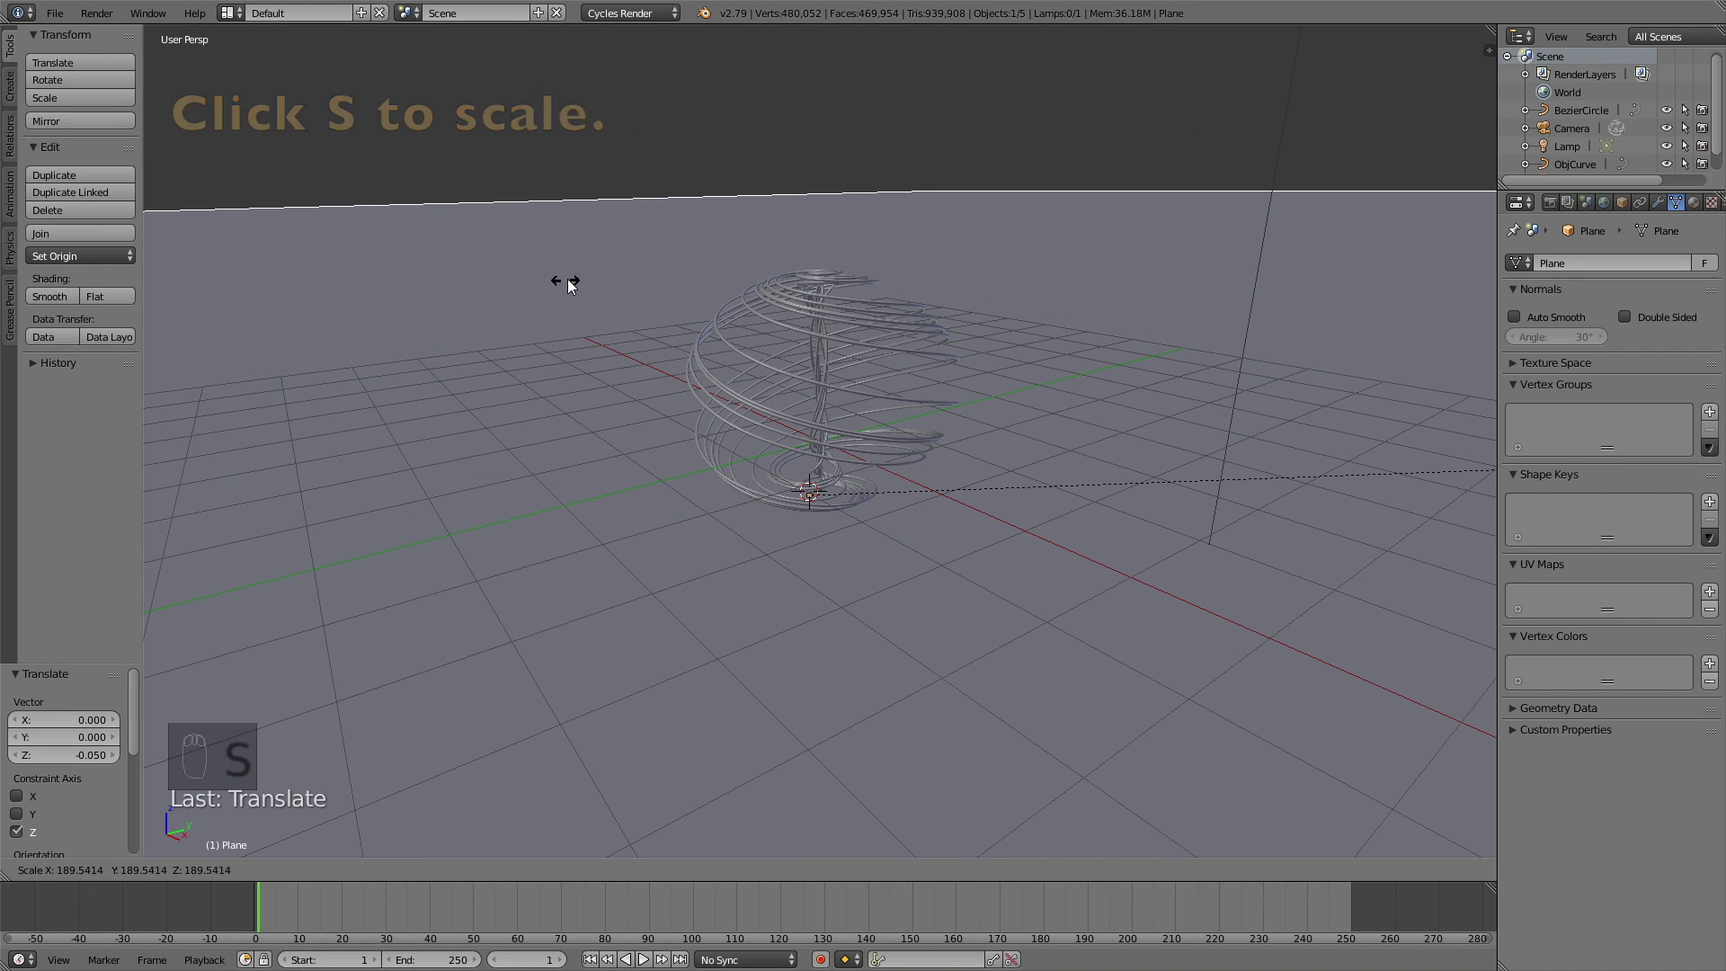
{"action": "left_click", "coordinate": [616, 281]}
{"action": "middle_click_drag", "start_coordinate": [965, 496], "coordinate": [1013, 483]}
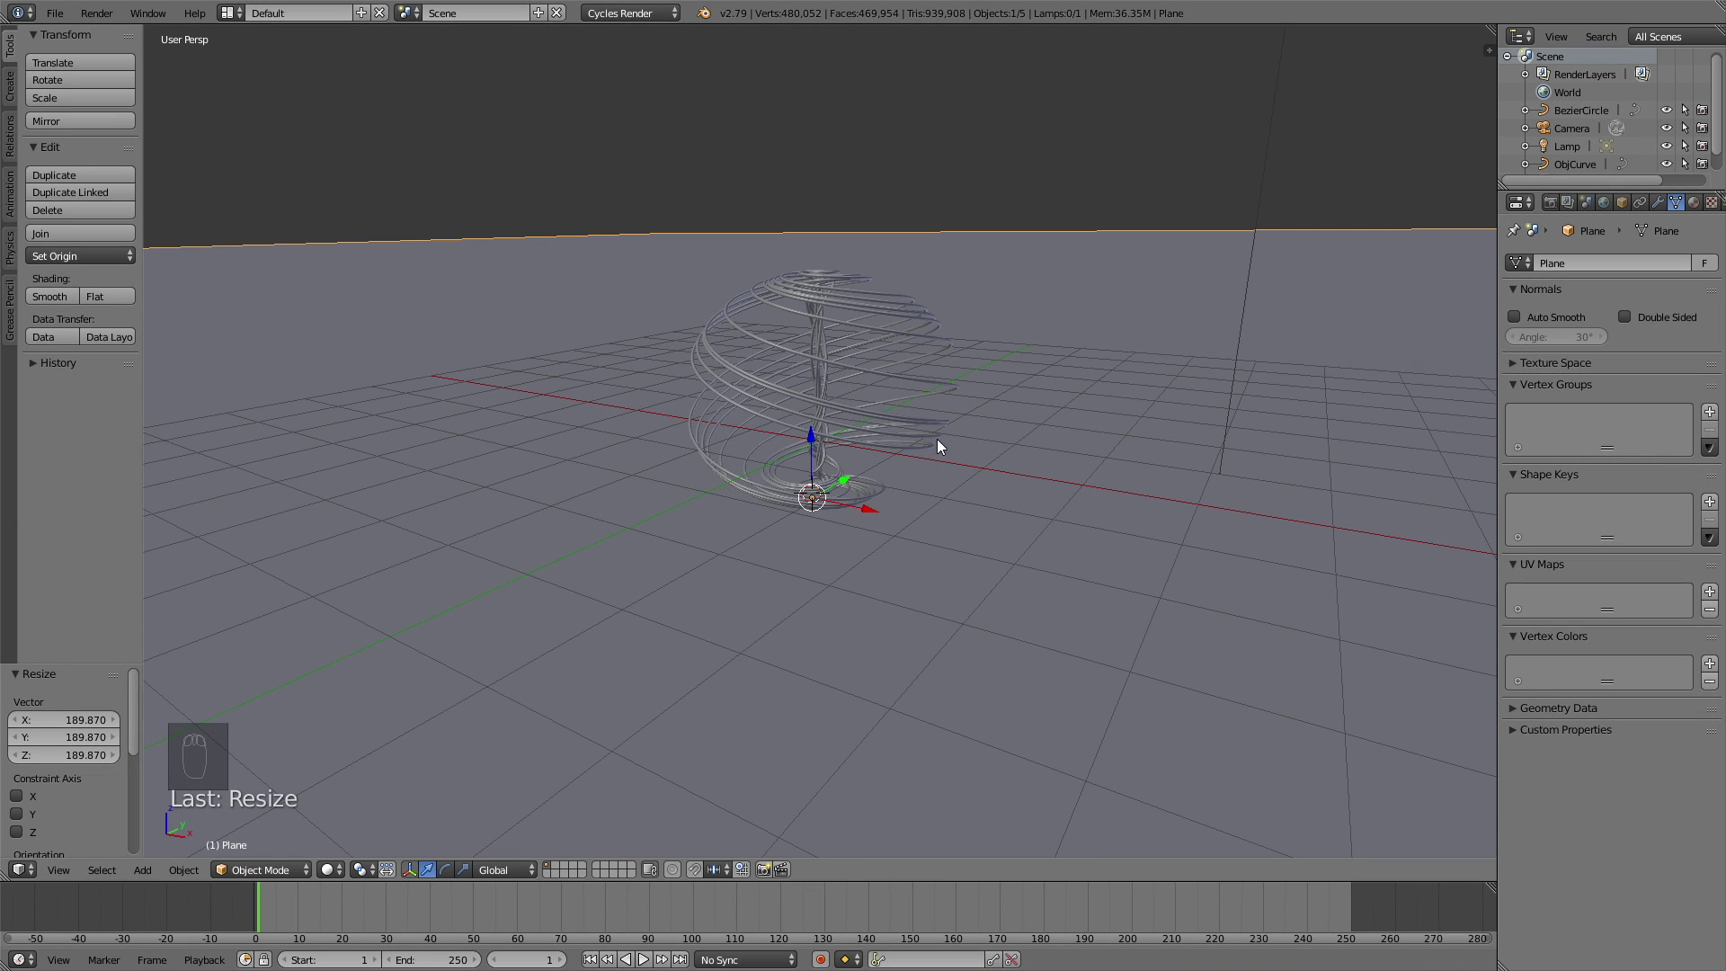
Step: Turn the lamp into a Sun with size 1
{"action": "scroll", "coordinate": [1262, 165], "scroll_direction": "down", "scroll_amount": 2}
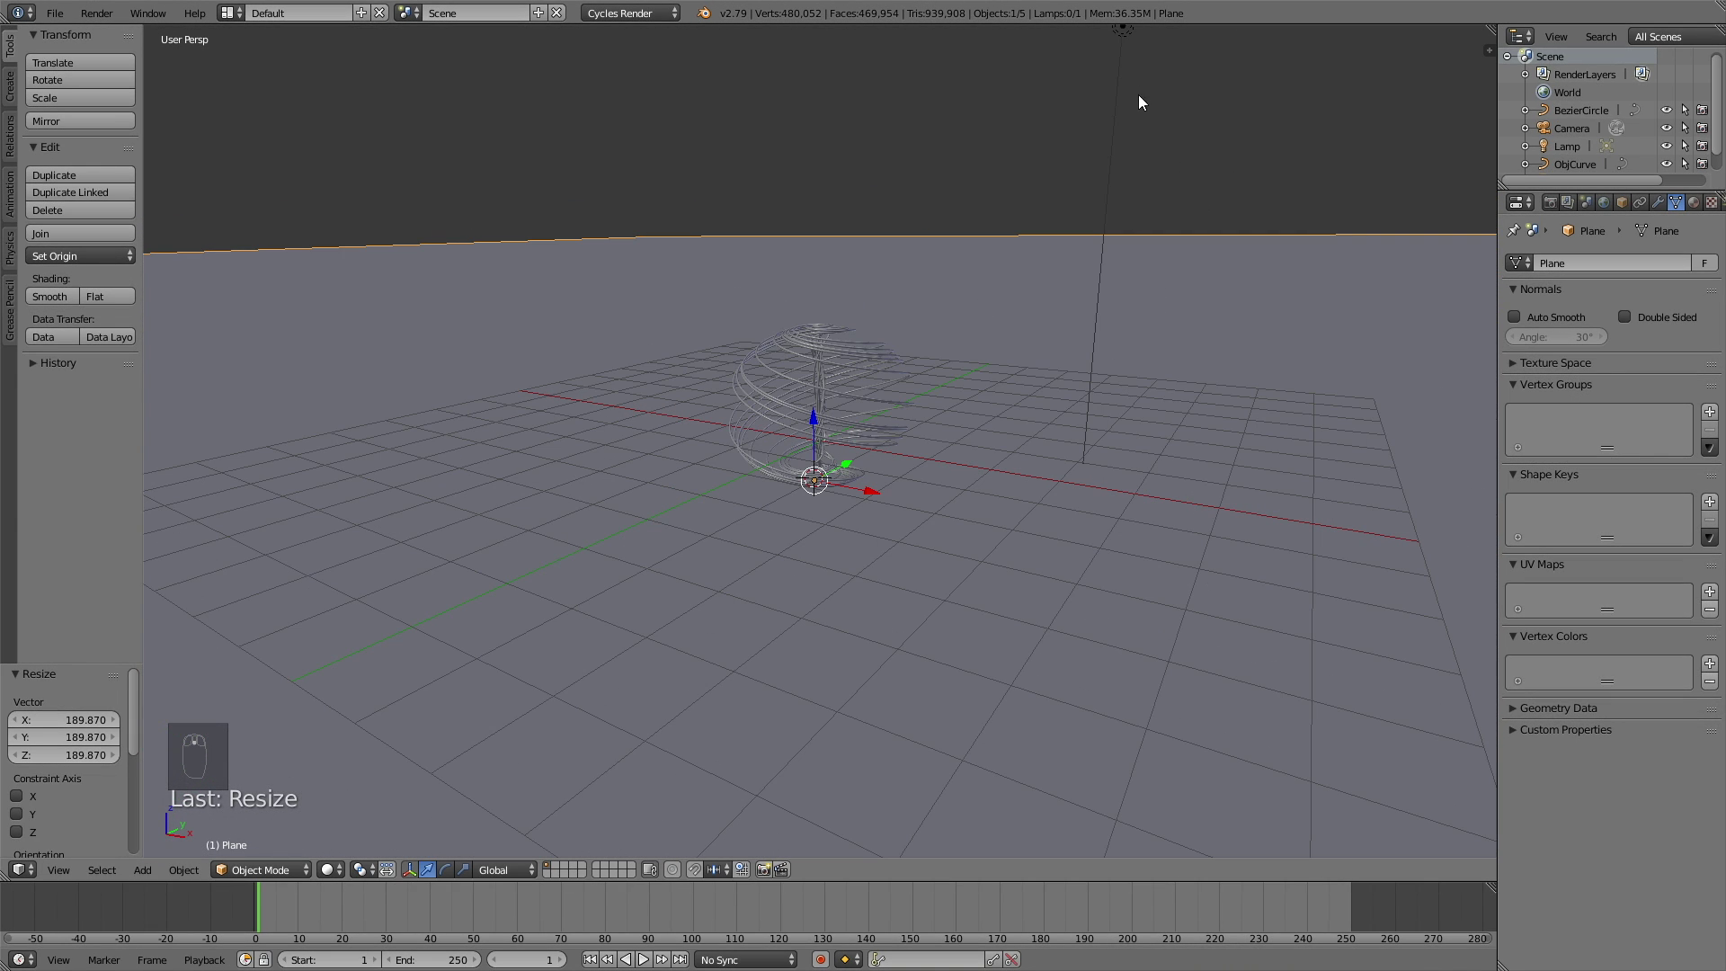
{"action": "right_click", "coordinate": [1117, 33]}
{"action": "left_click", "coordinate": [1573, 359]}
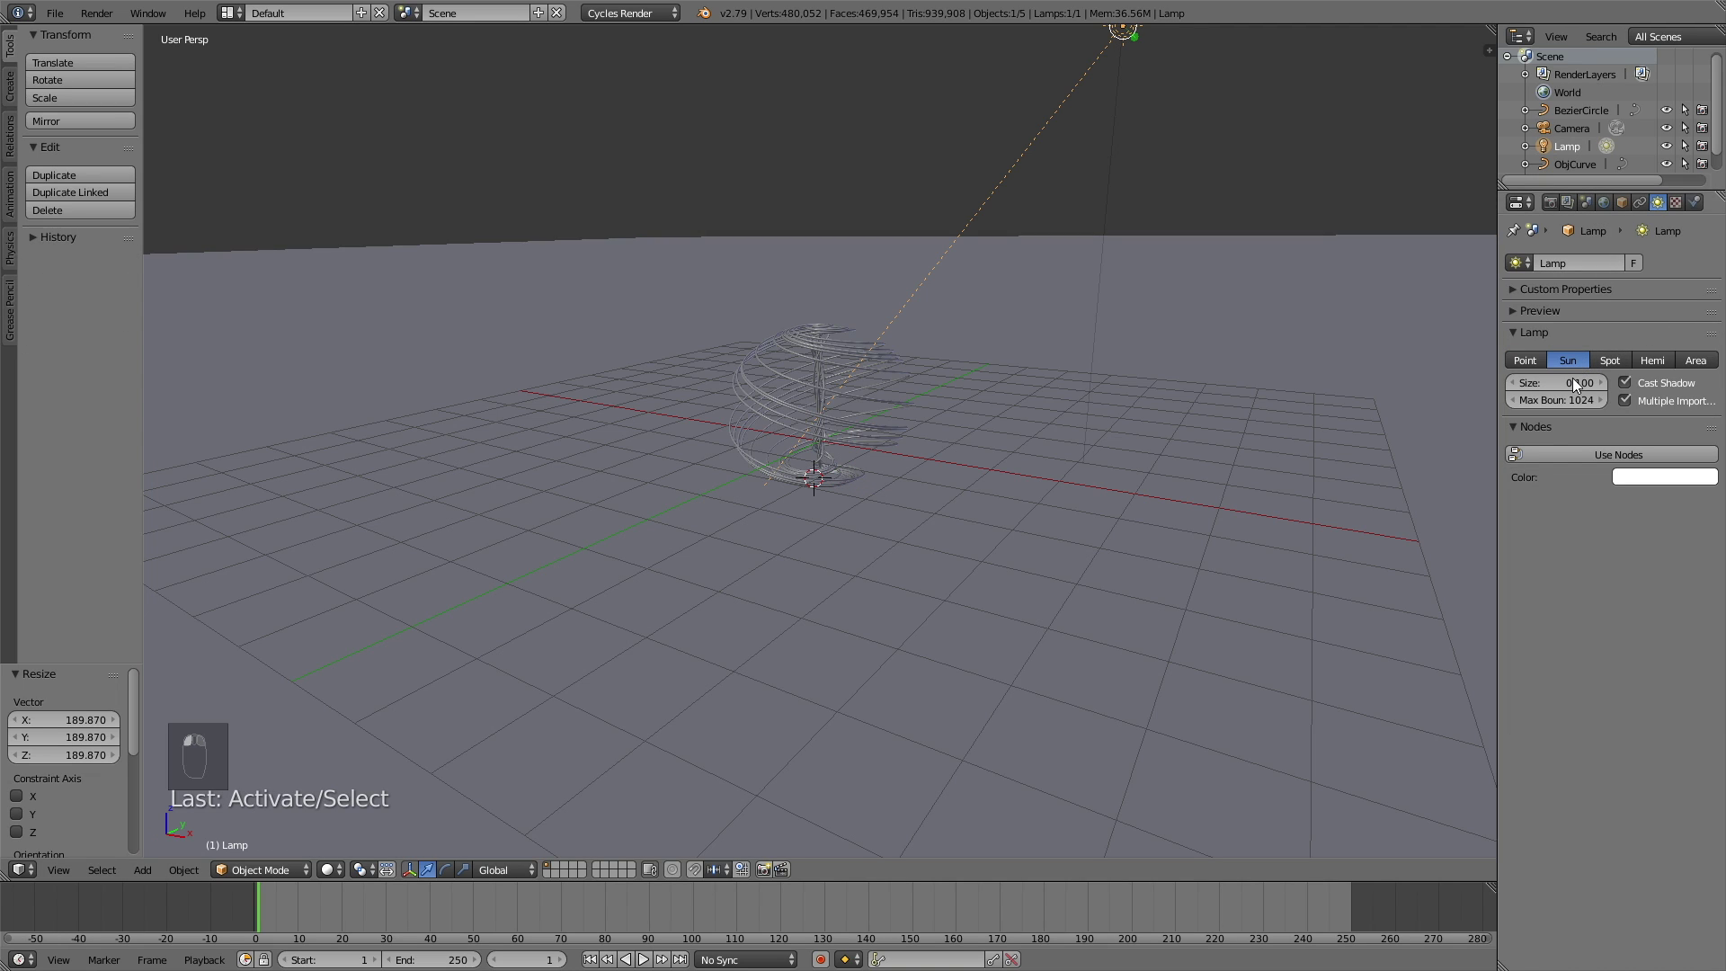
{"action": "left_click", "coordinate": [1569, 379]}
{"action": "type", "text": "1"}
{"action": "key", "text": "Return"}
Step: Enable lamp nodes with strength 6 and switch the viewport to Rendered shading
{"action": "left_click", "coordinate": [1618, 456]}
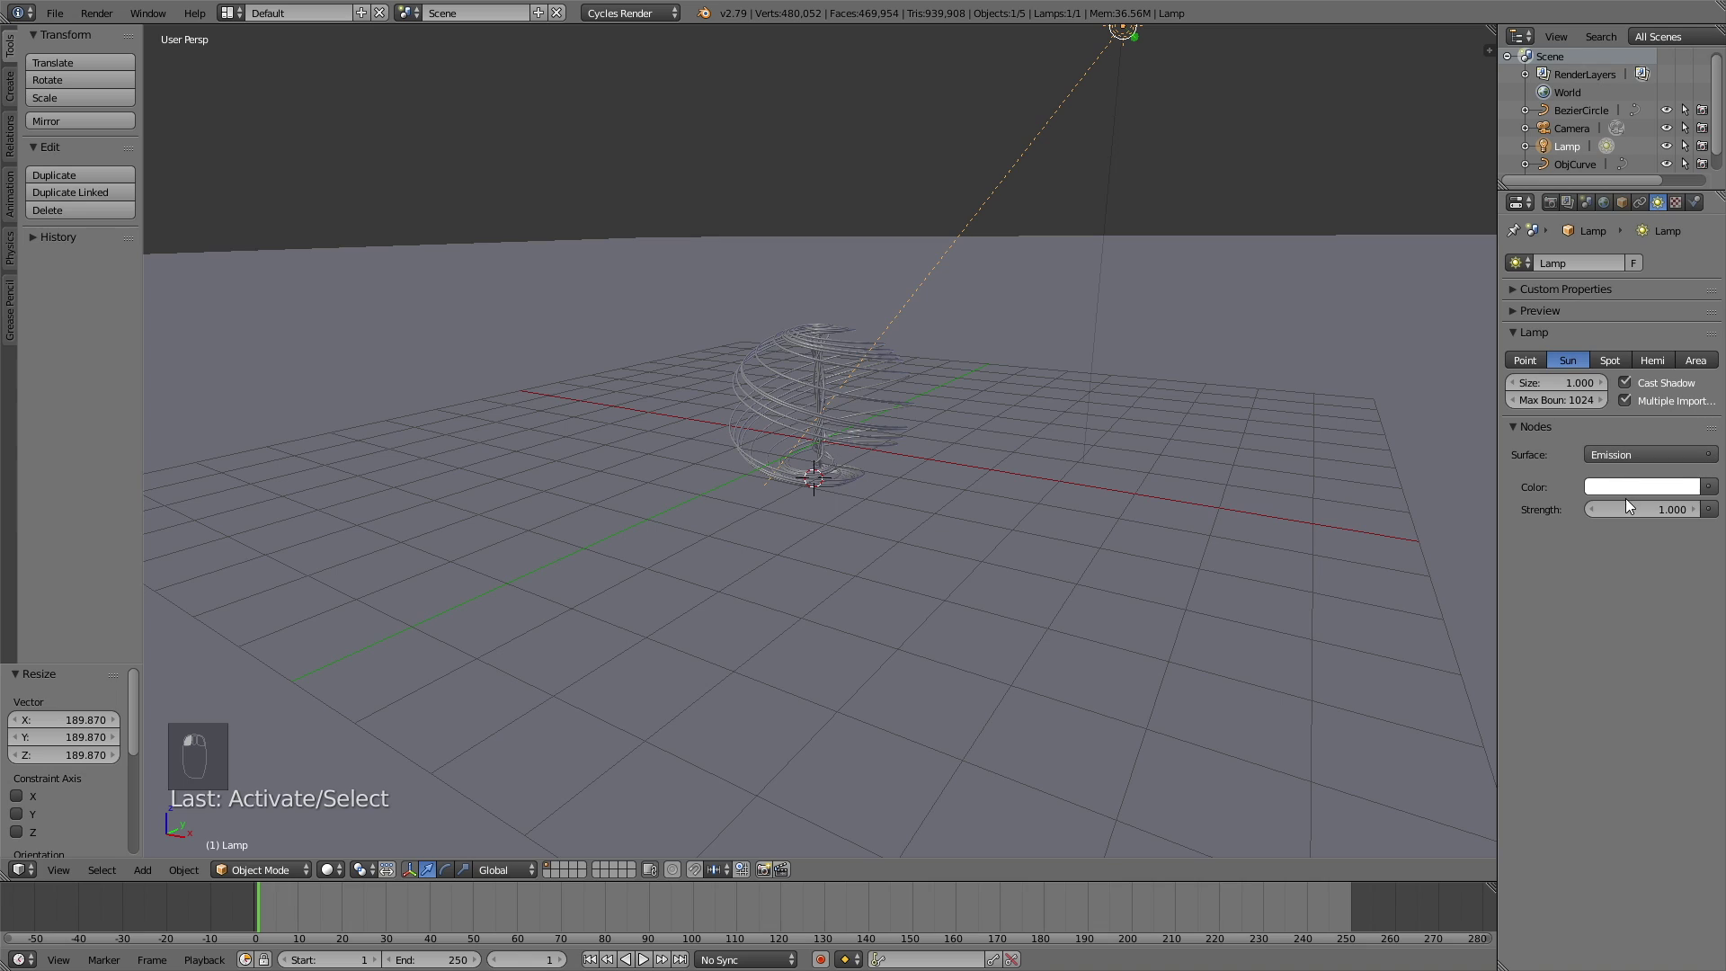
{"action": "left_click", "coordinate": [1625, 502]}
{"action": "type", "text": "6"}
{"action": "key", "text": "Return"}
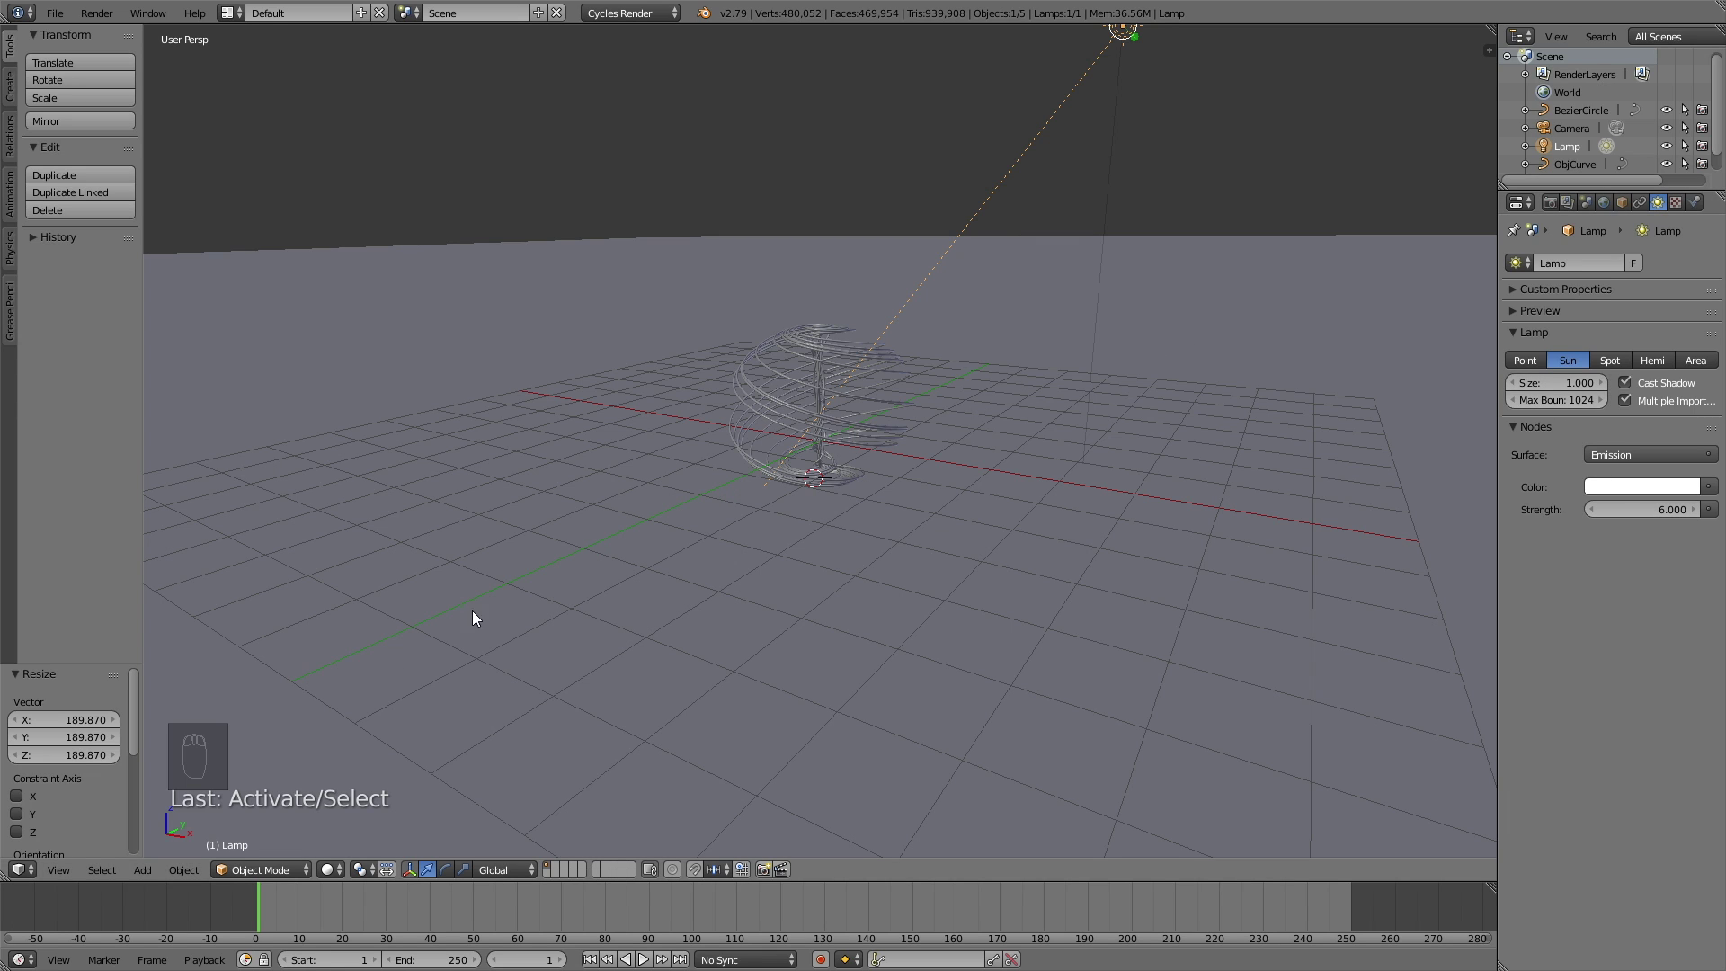
{"action": "left_click", "coordinate": [329, 869]}
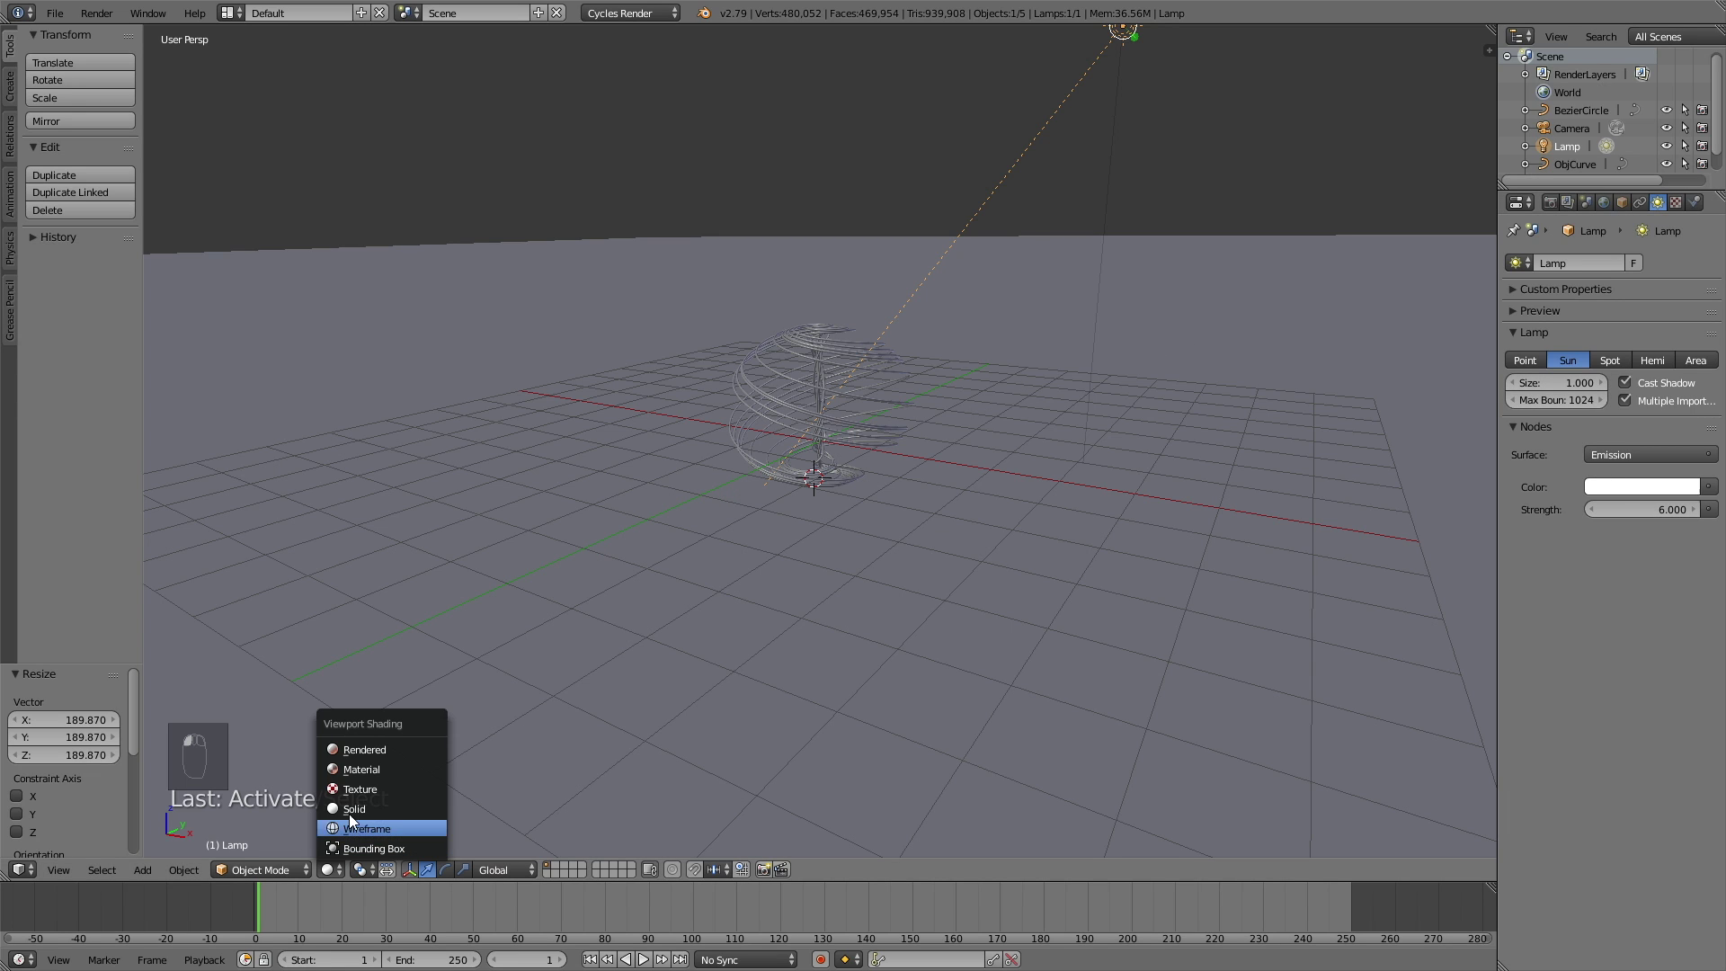
{"action": "left_click", "coordinate": [378, 752]}
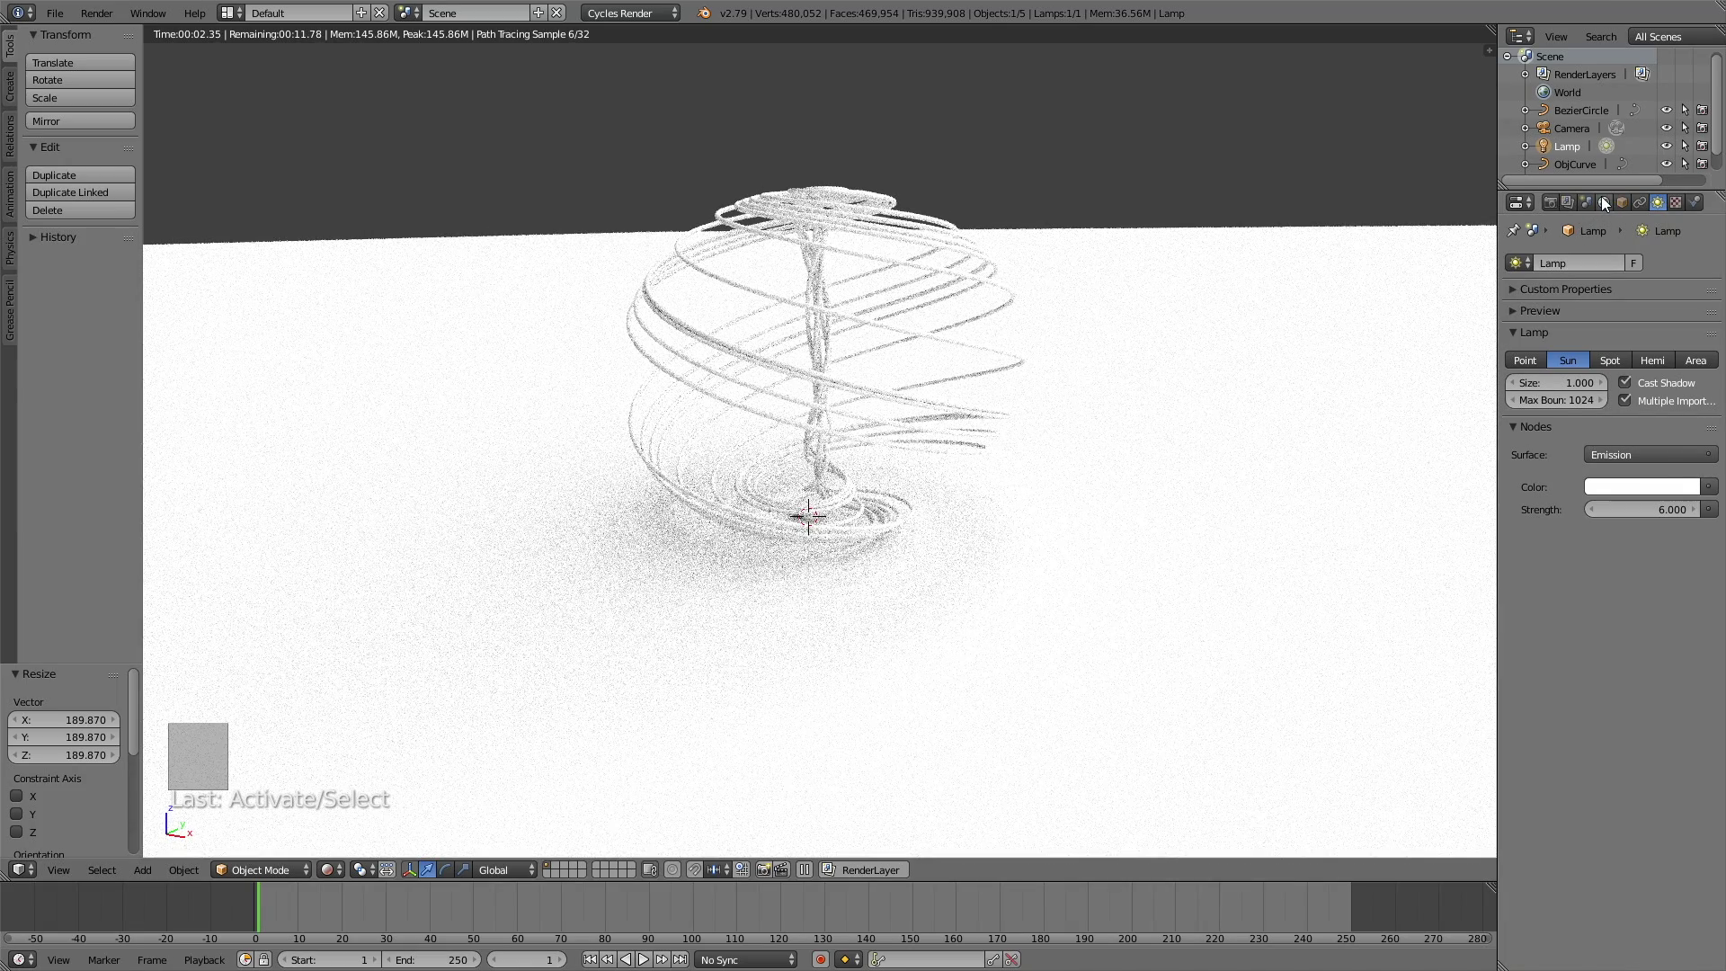
Step: Darken the World background colour to near-black RGB 0.020
{"action": "left_click", "coordinate": [1602, 200]}
{"action": "left_click", "coordinate": [1673, 382]}
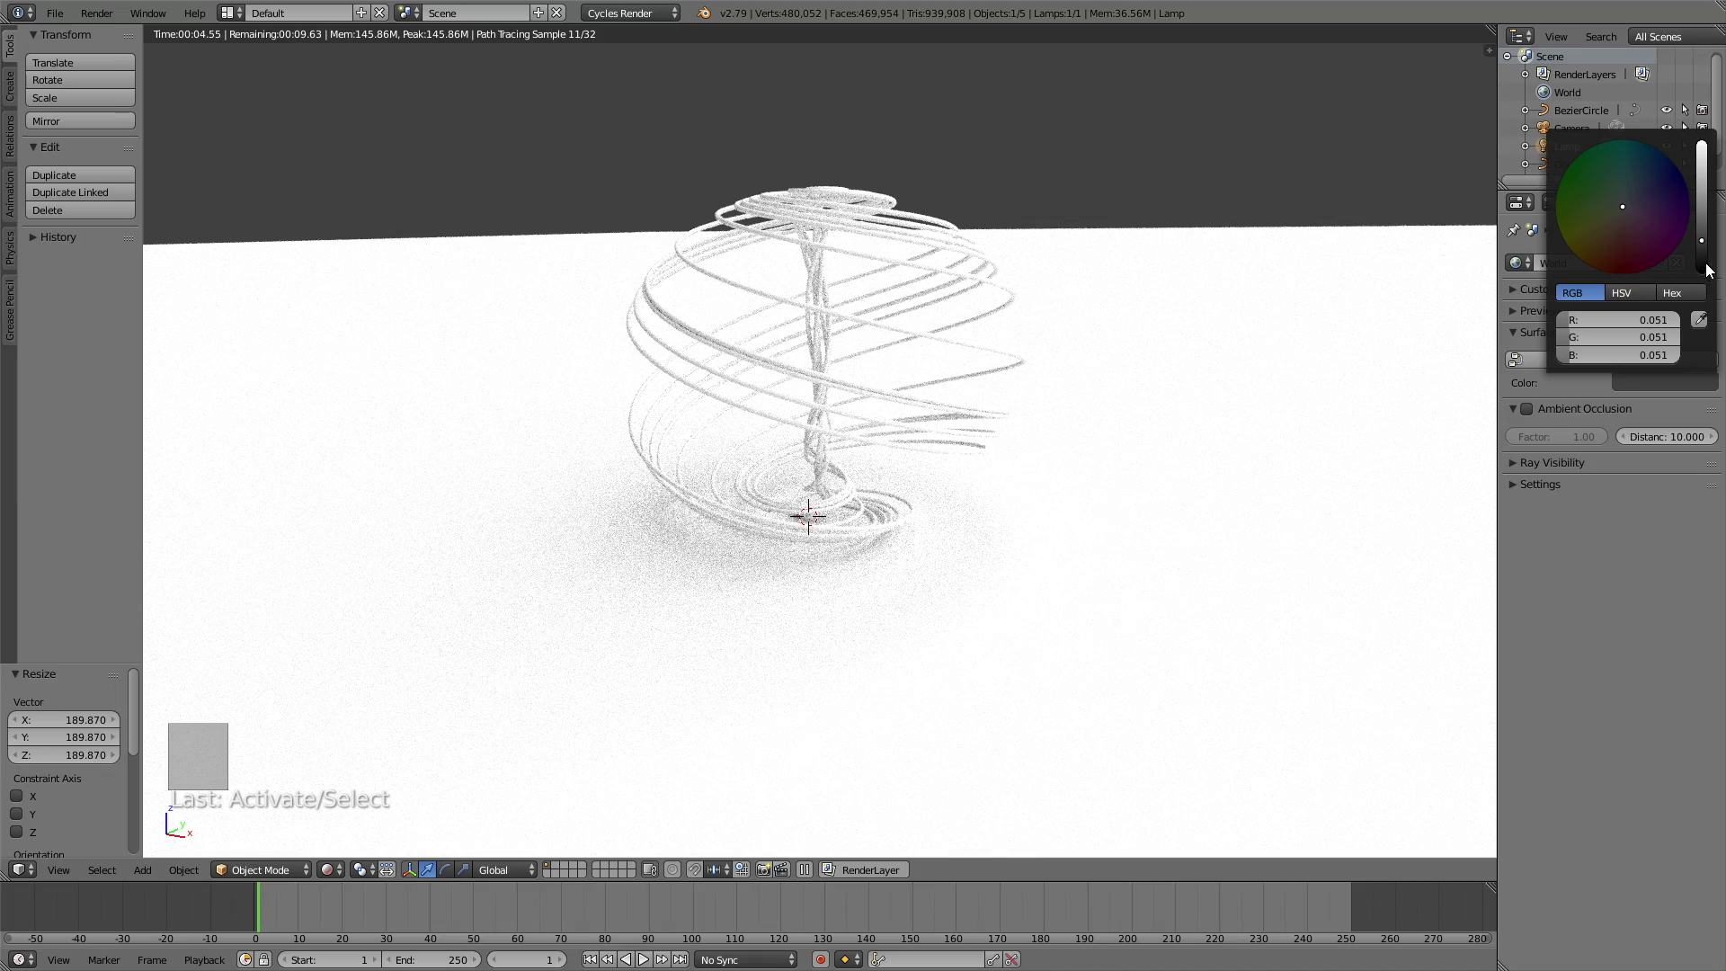
{"action": "left_click", "coordinate": [1701, 255]}
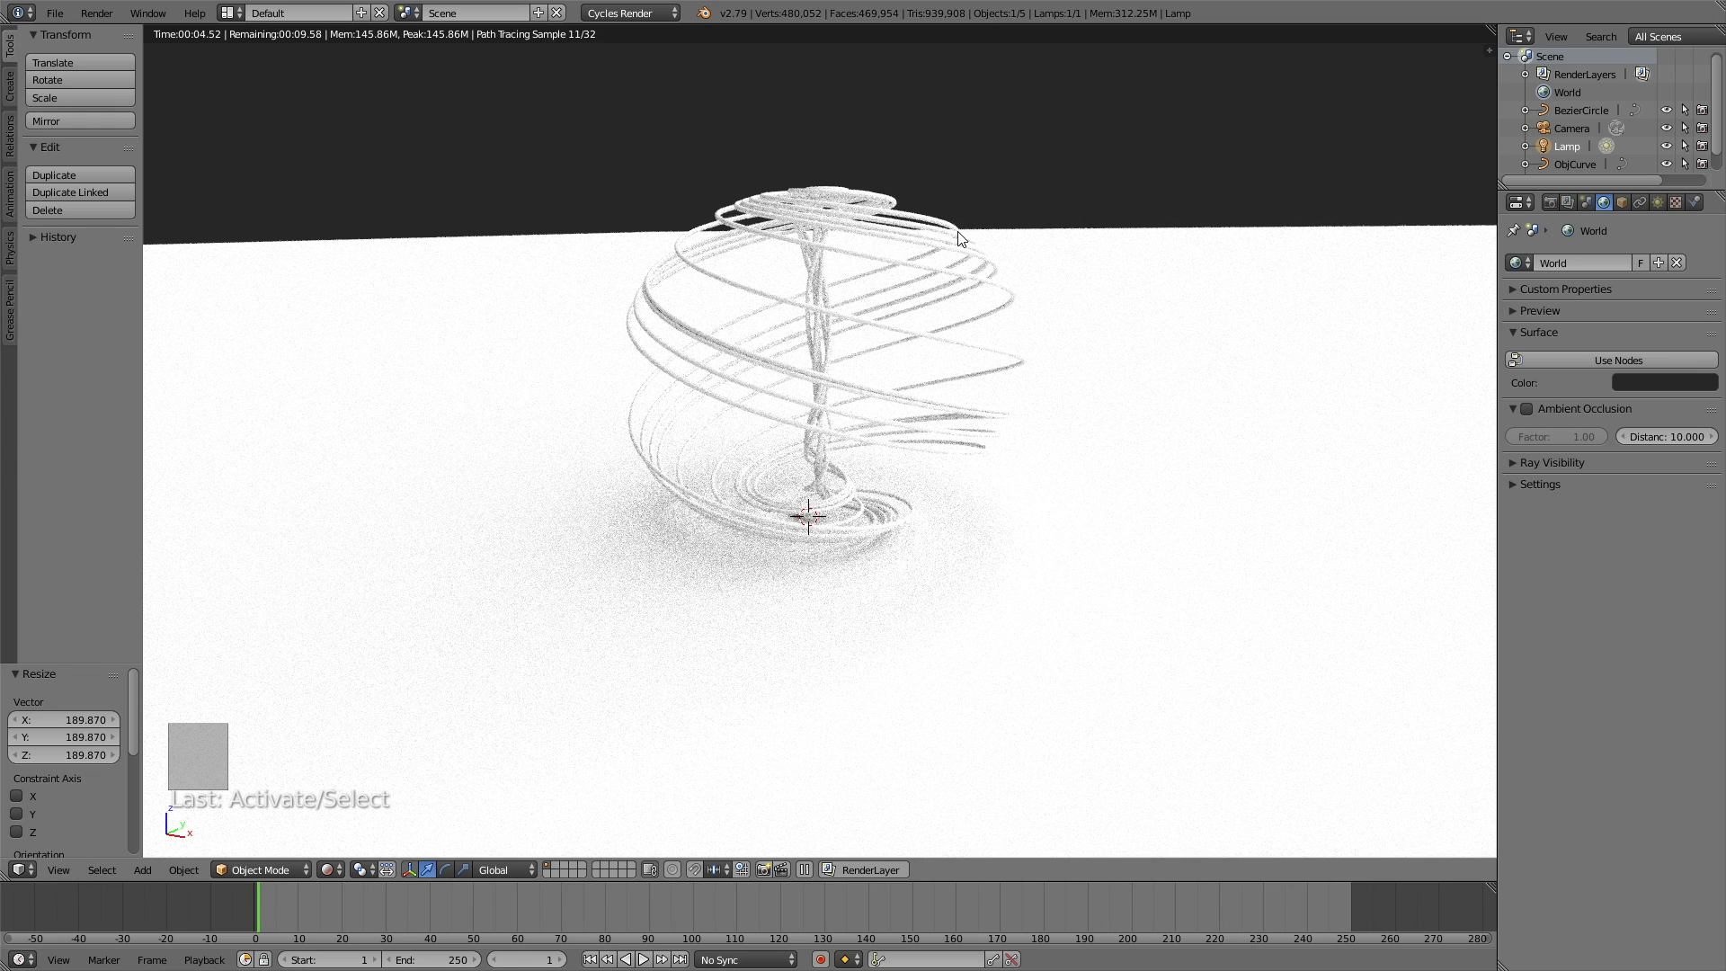
{"action": "right_click", "coordinate": [1075, 242]}
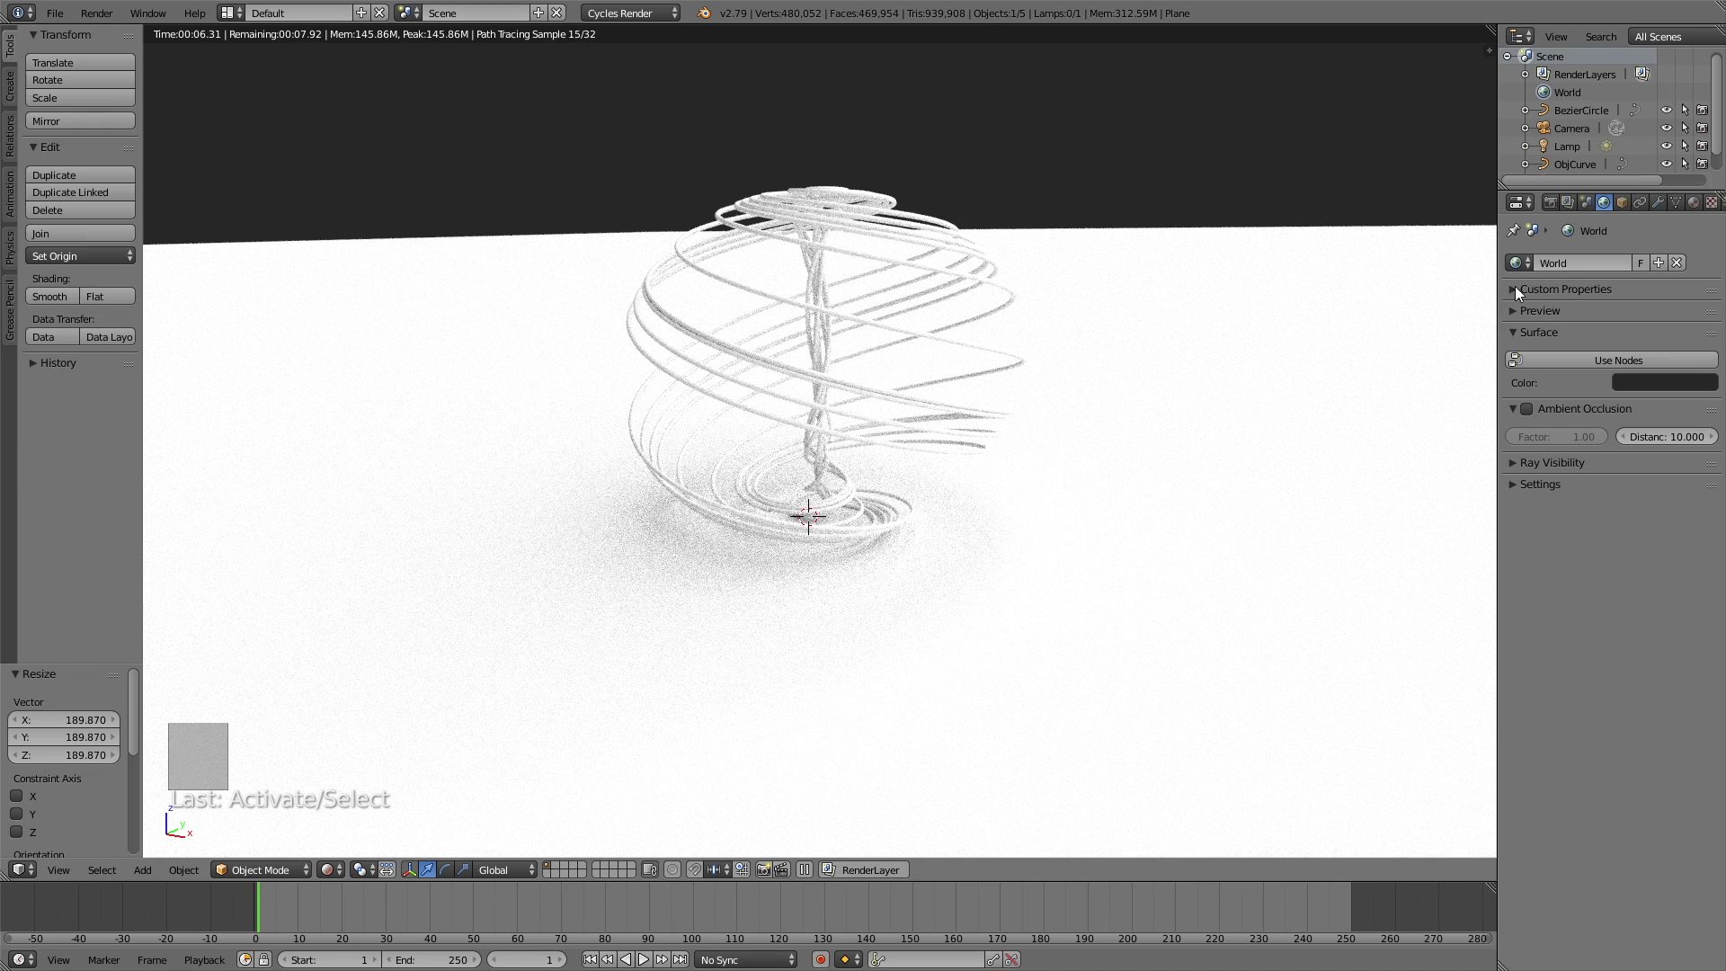
Step: Give the floor a new Glossy BSDF material with roughness 0.1 and dark grey colour 0.052
{"action": "left_click", "coordinate": [1691, 204]}
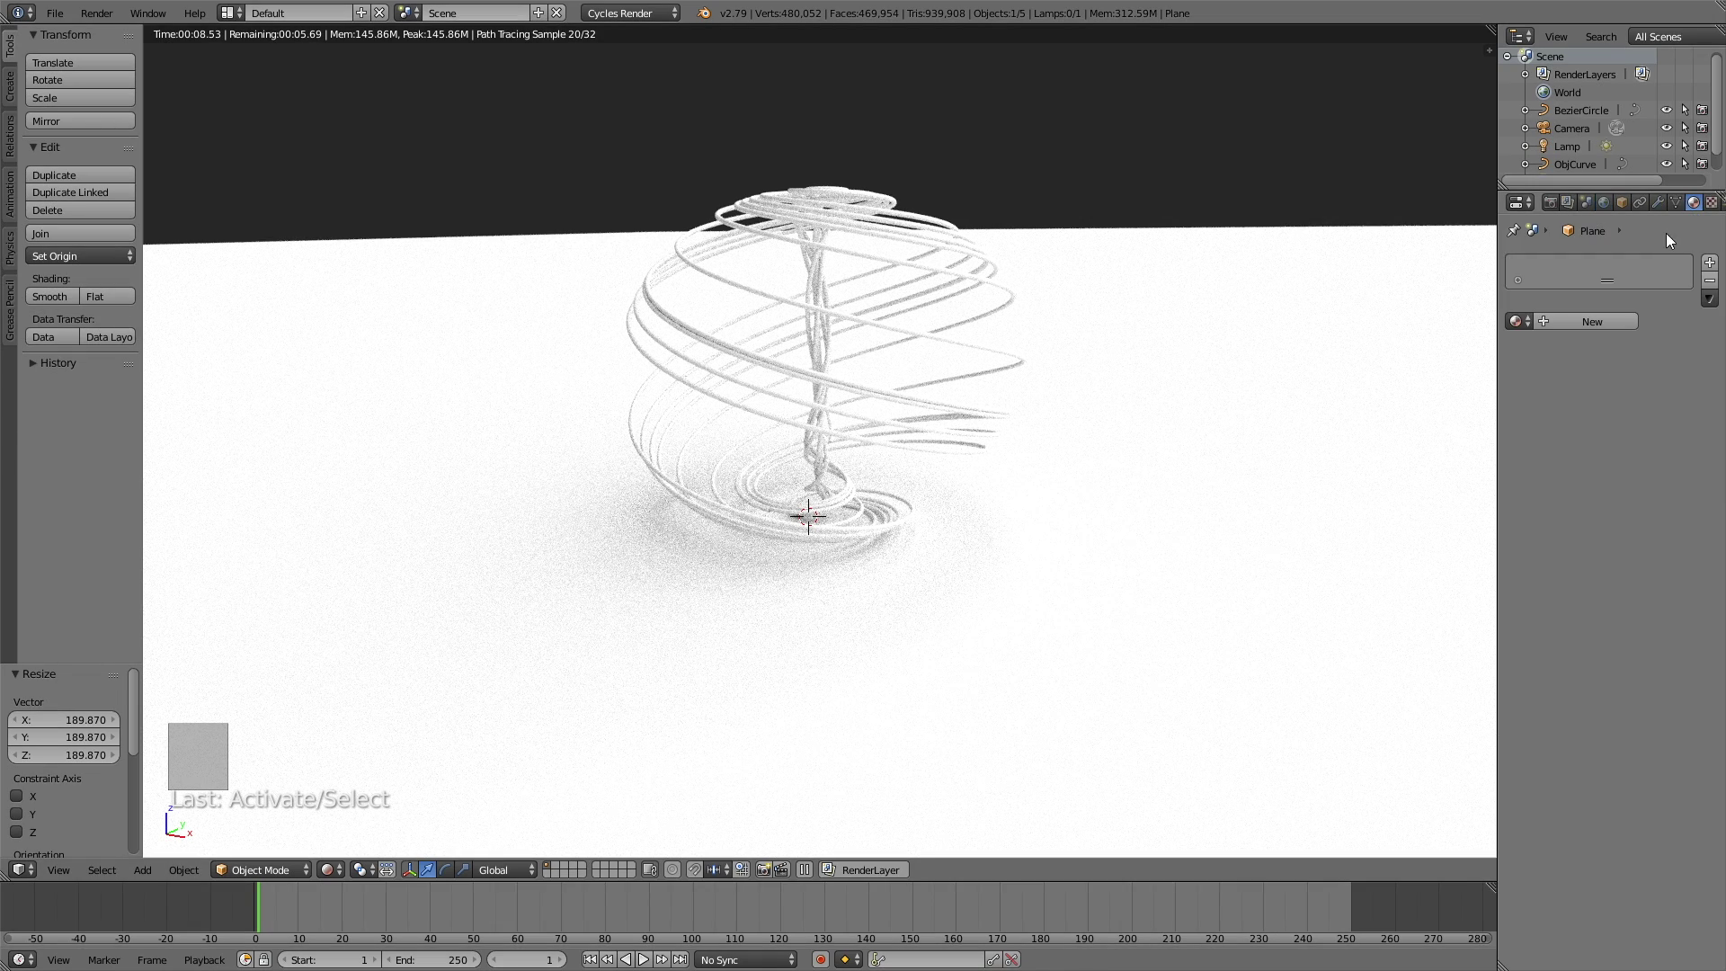
{"action": "left_click", "coordinate": [1573, 317]}
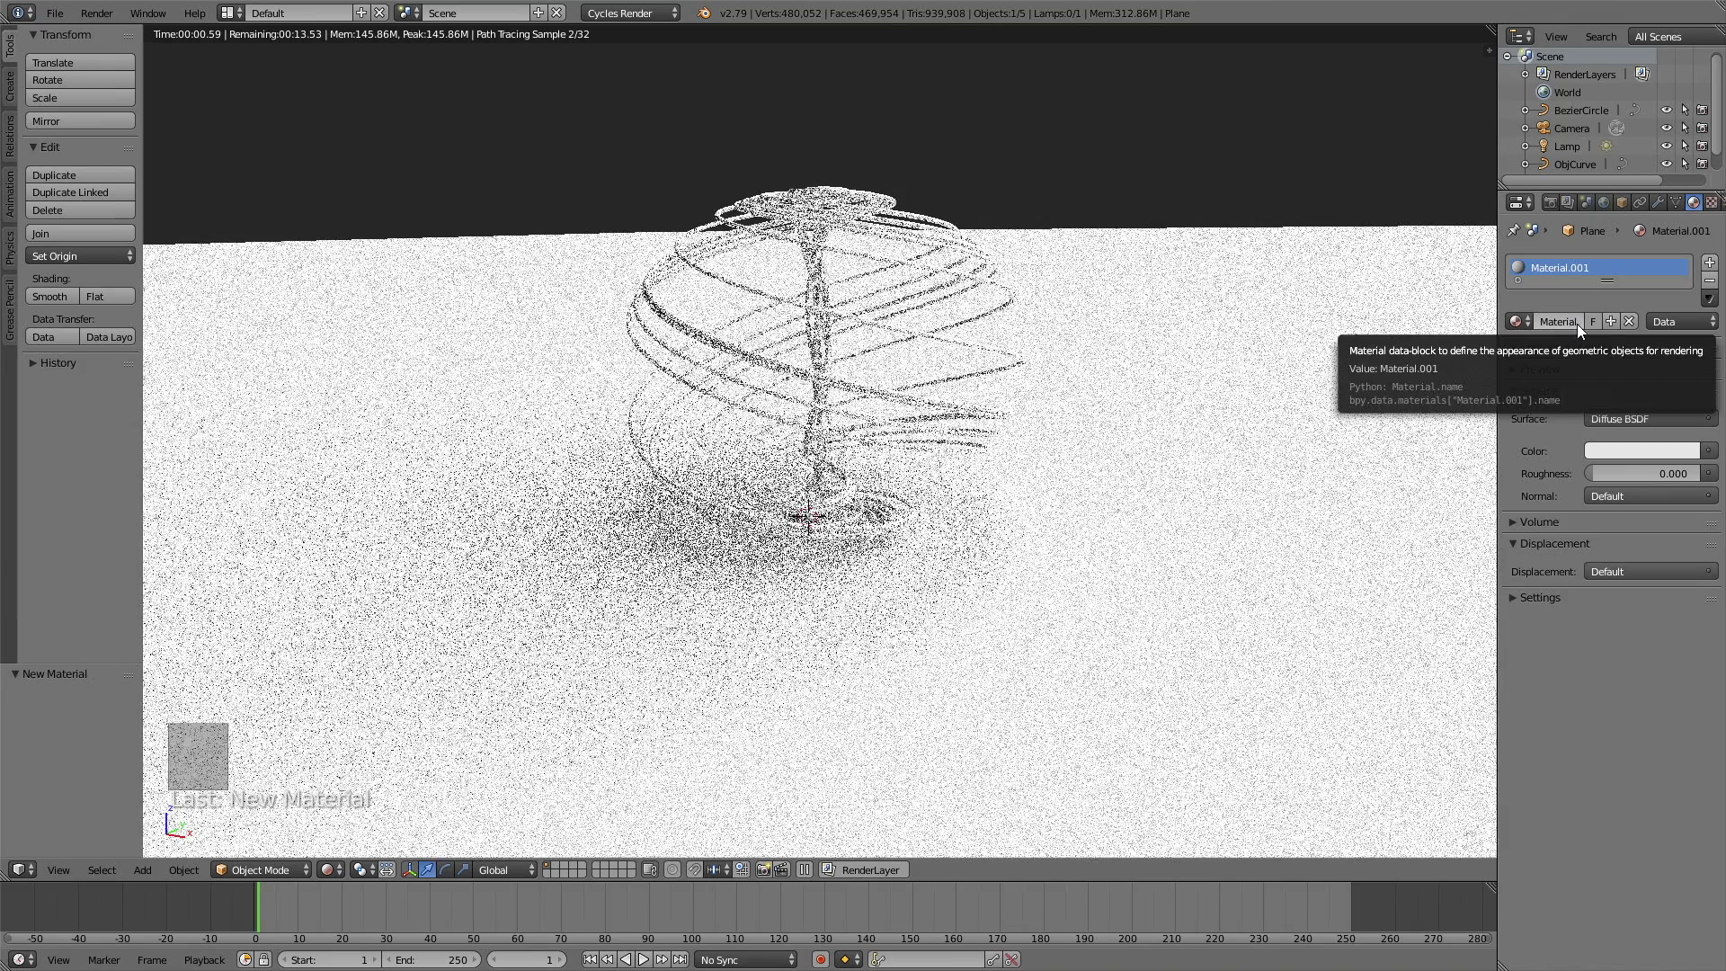
{"action": "left_click", "coordinate": [1610, 419]}
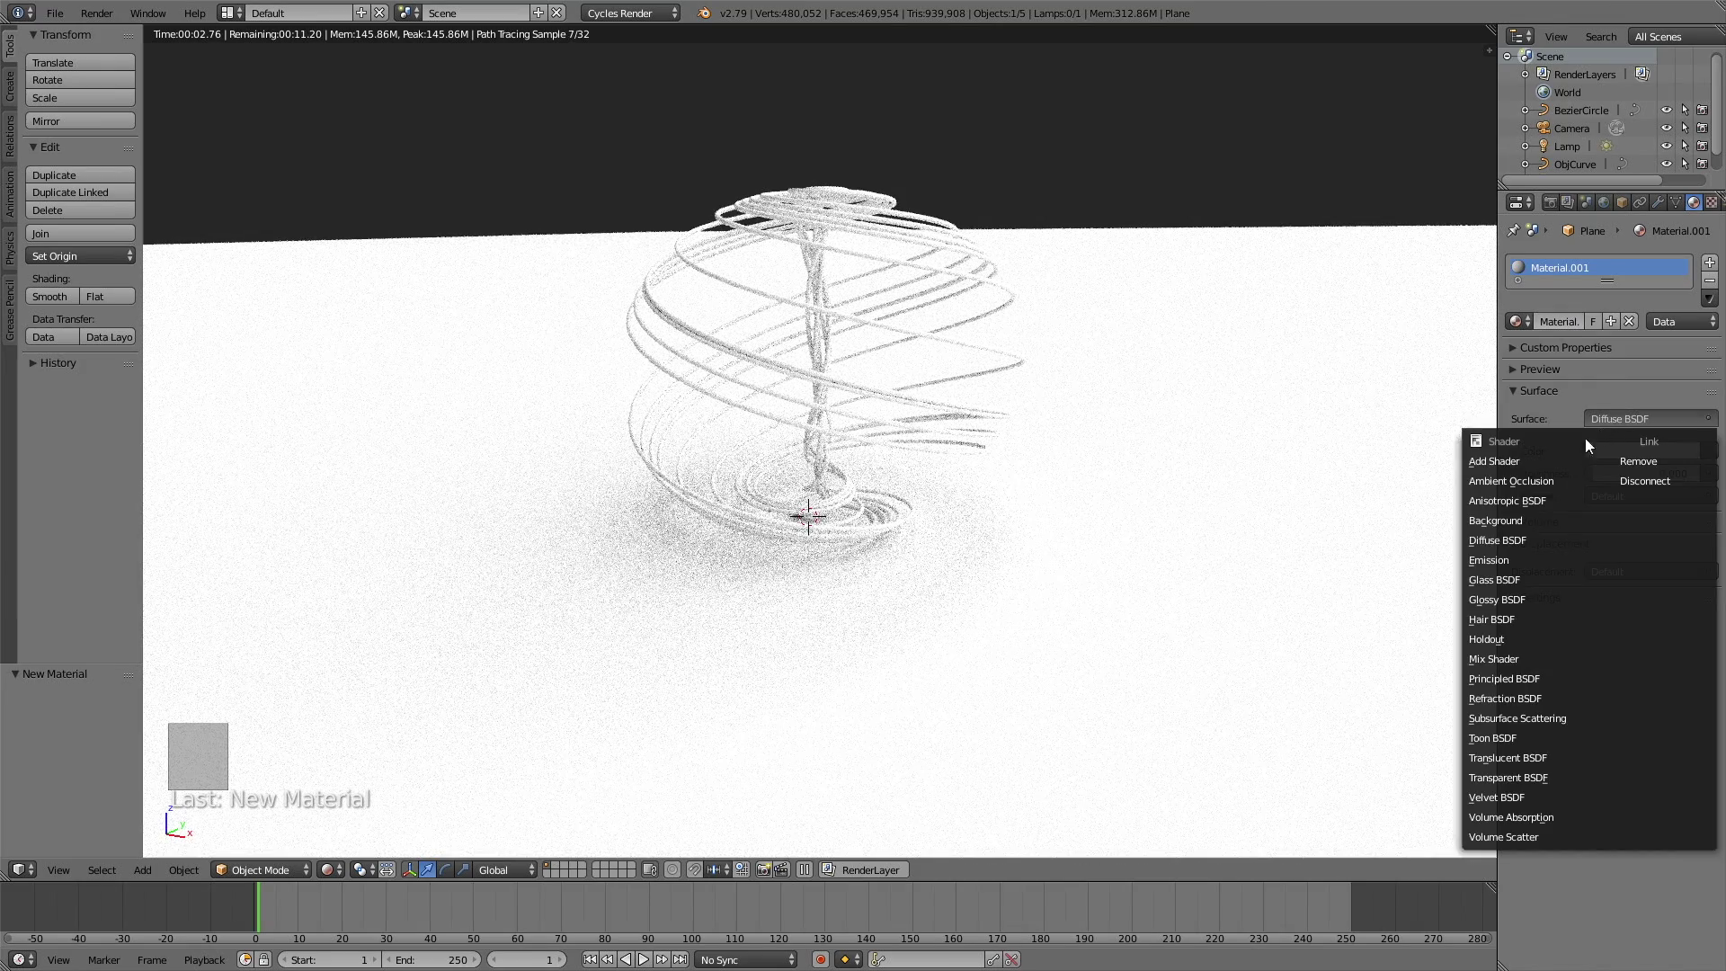
{"action": "left_click", "coordinate": [1516, 593]}
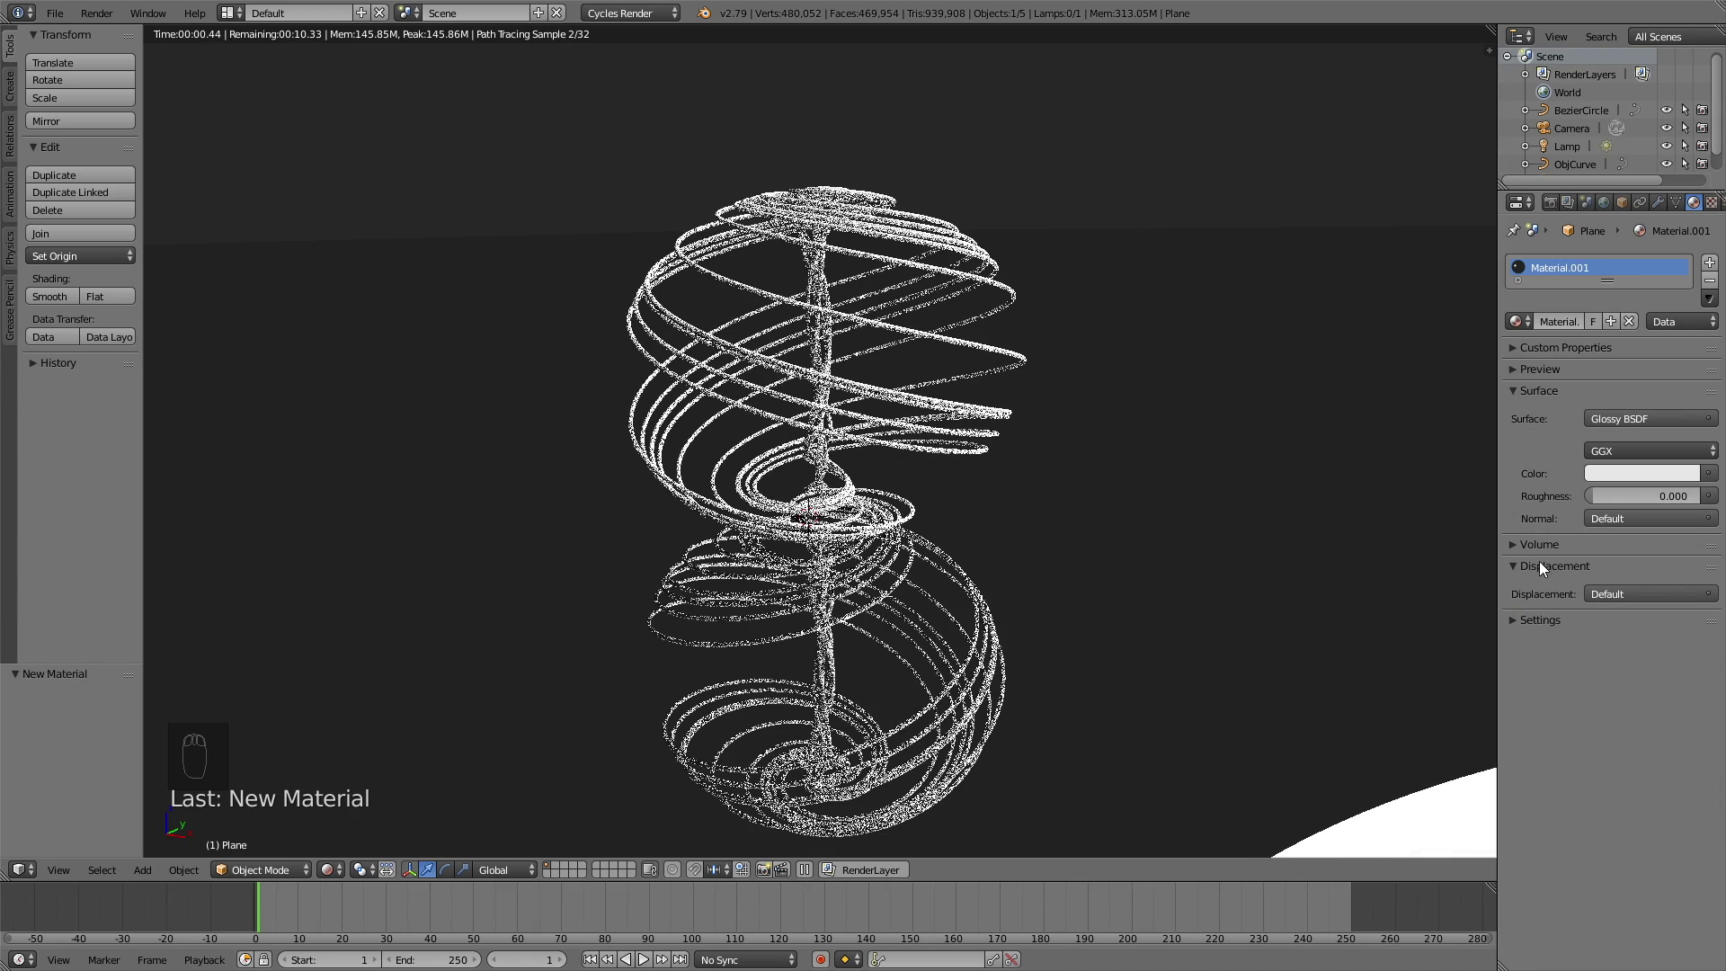
{"action": "left_click", "coordinate": [1618, 491]}
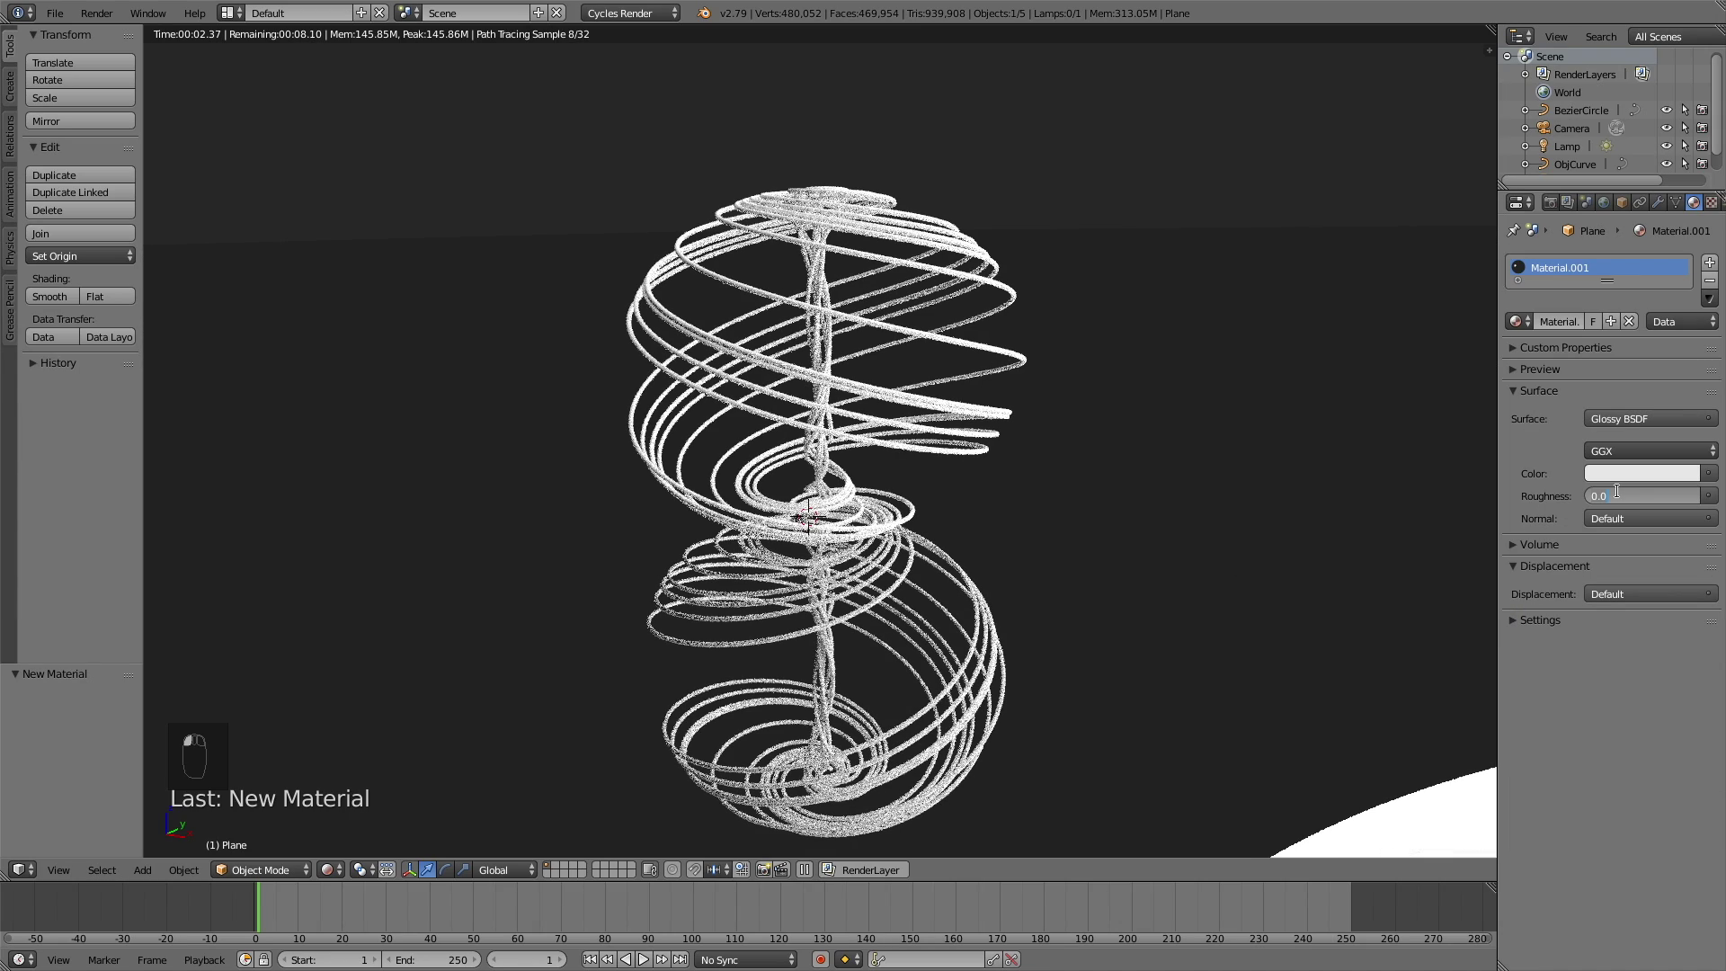
{"action": "type", "text": "0.1"}
{"action": "key", "text": "Return"}
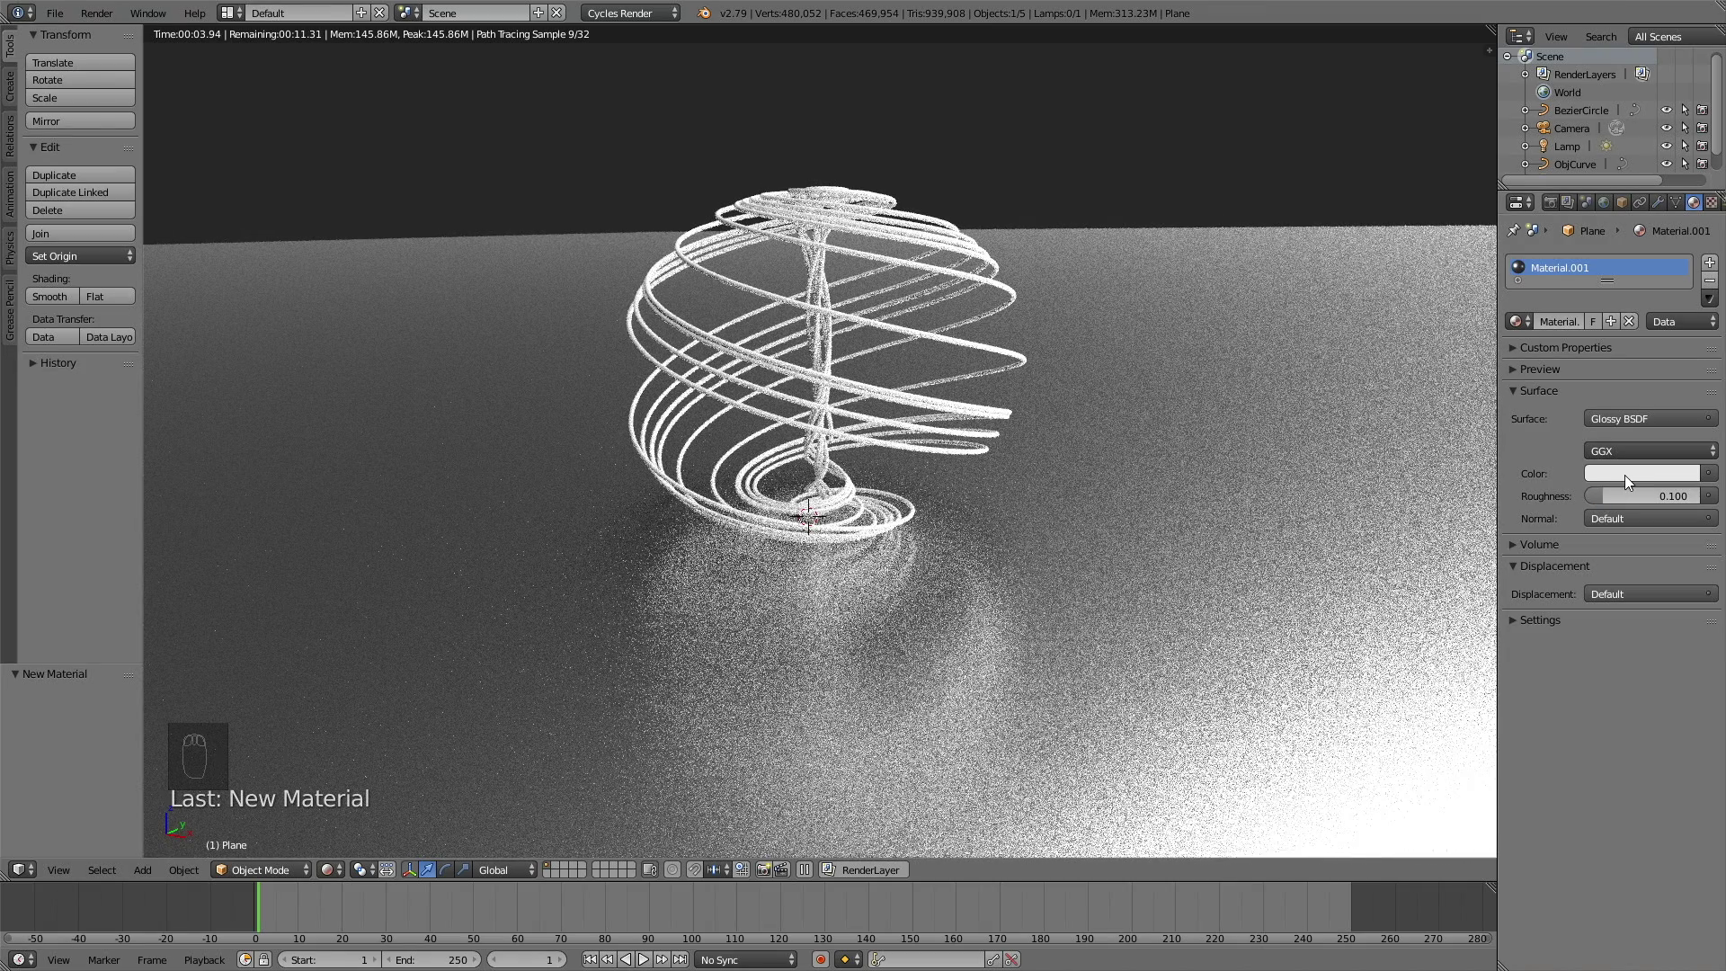
{"action": "left_click", "coordinate": [1625, 475]}
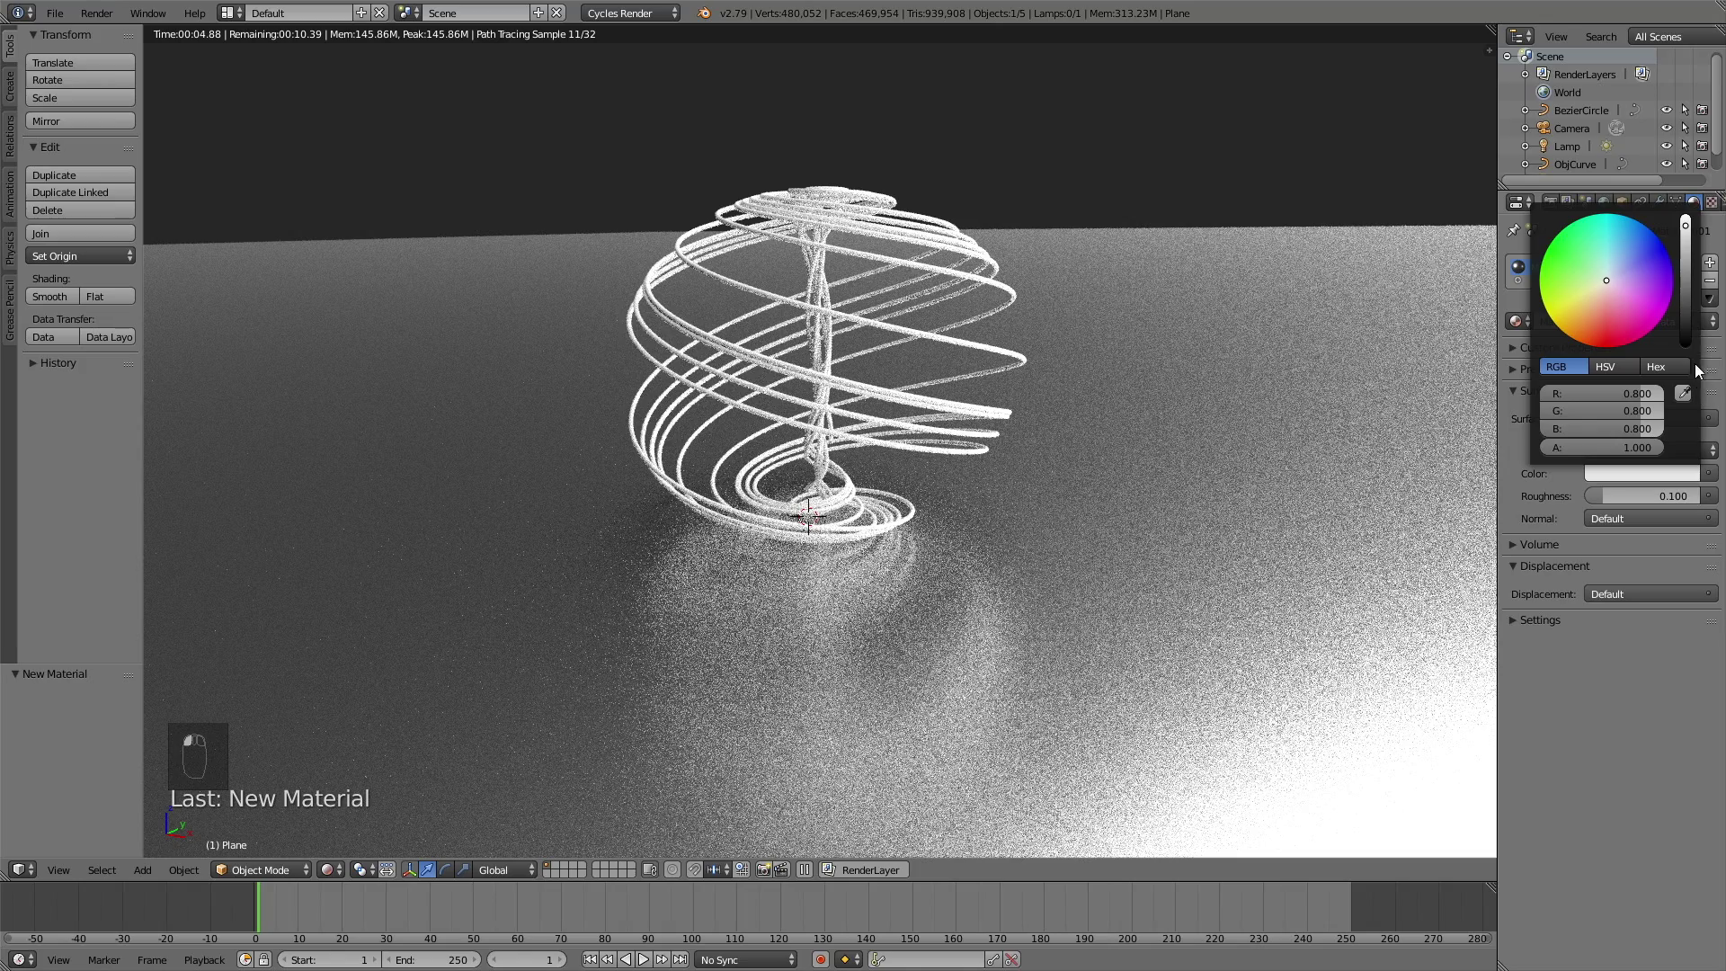
{"action": "left_click", "coordinate": [1685, 313]}
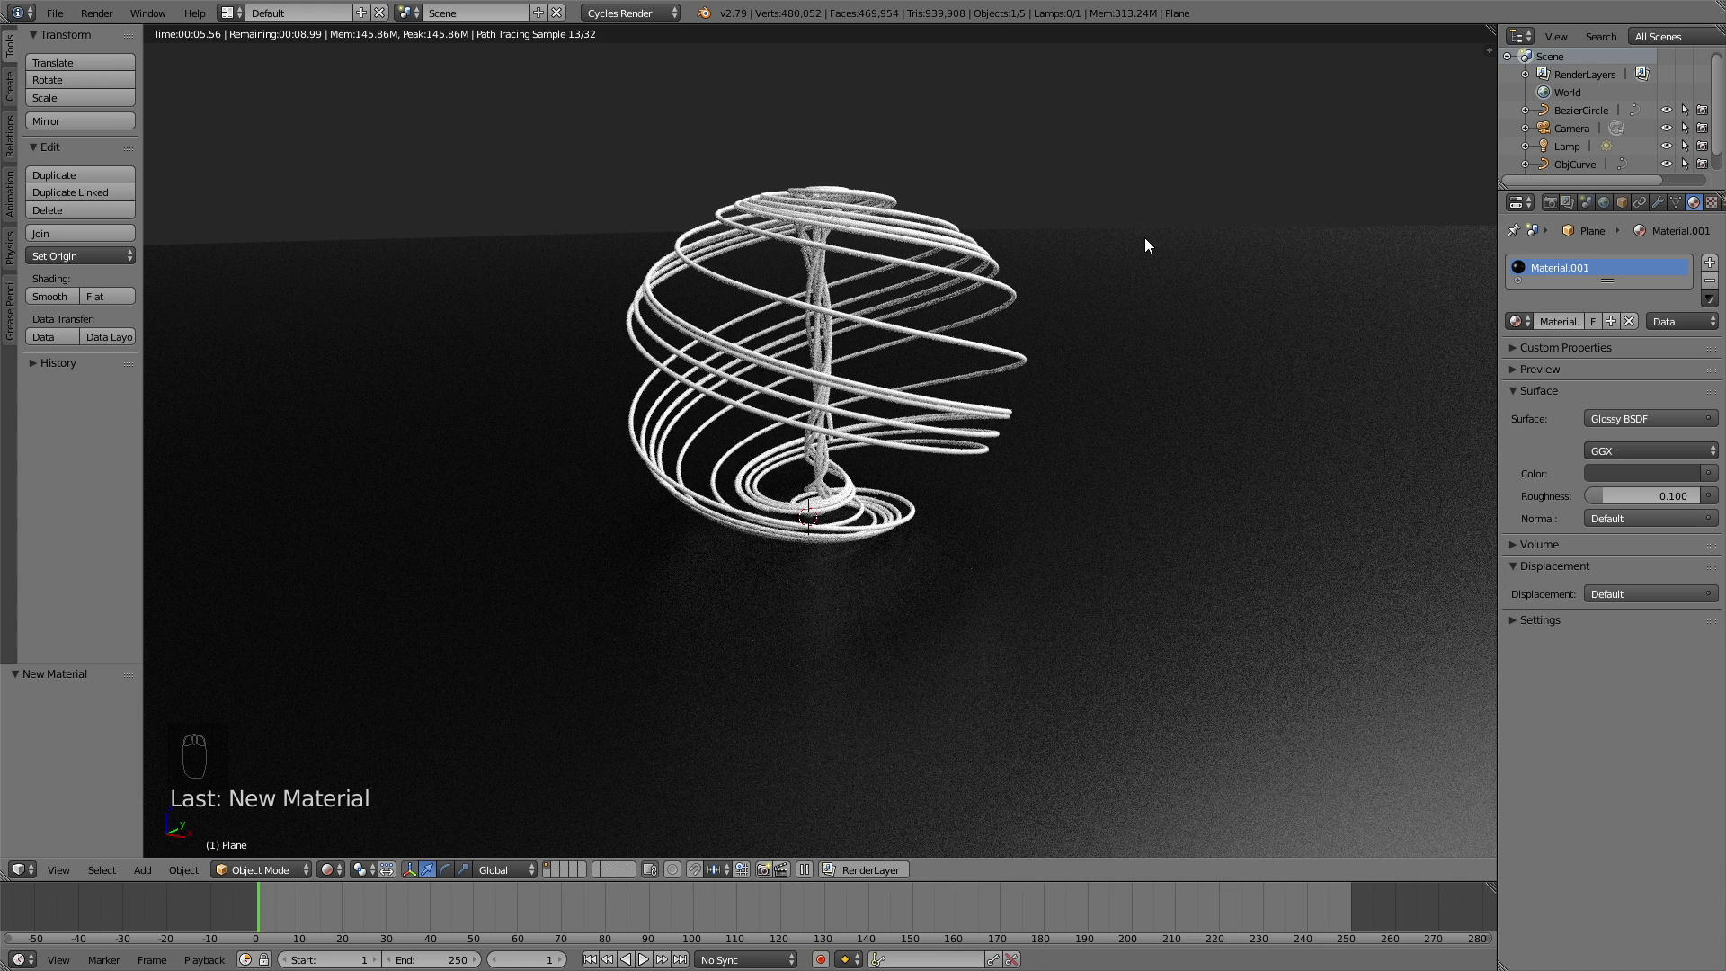
Step: Give the Aizawa tube a new Glossy BSDF material, Material.002, with roughness 0.2
{"action": "right_click", "coordinate": [840, 196]}
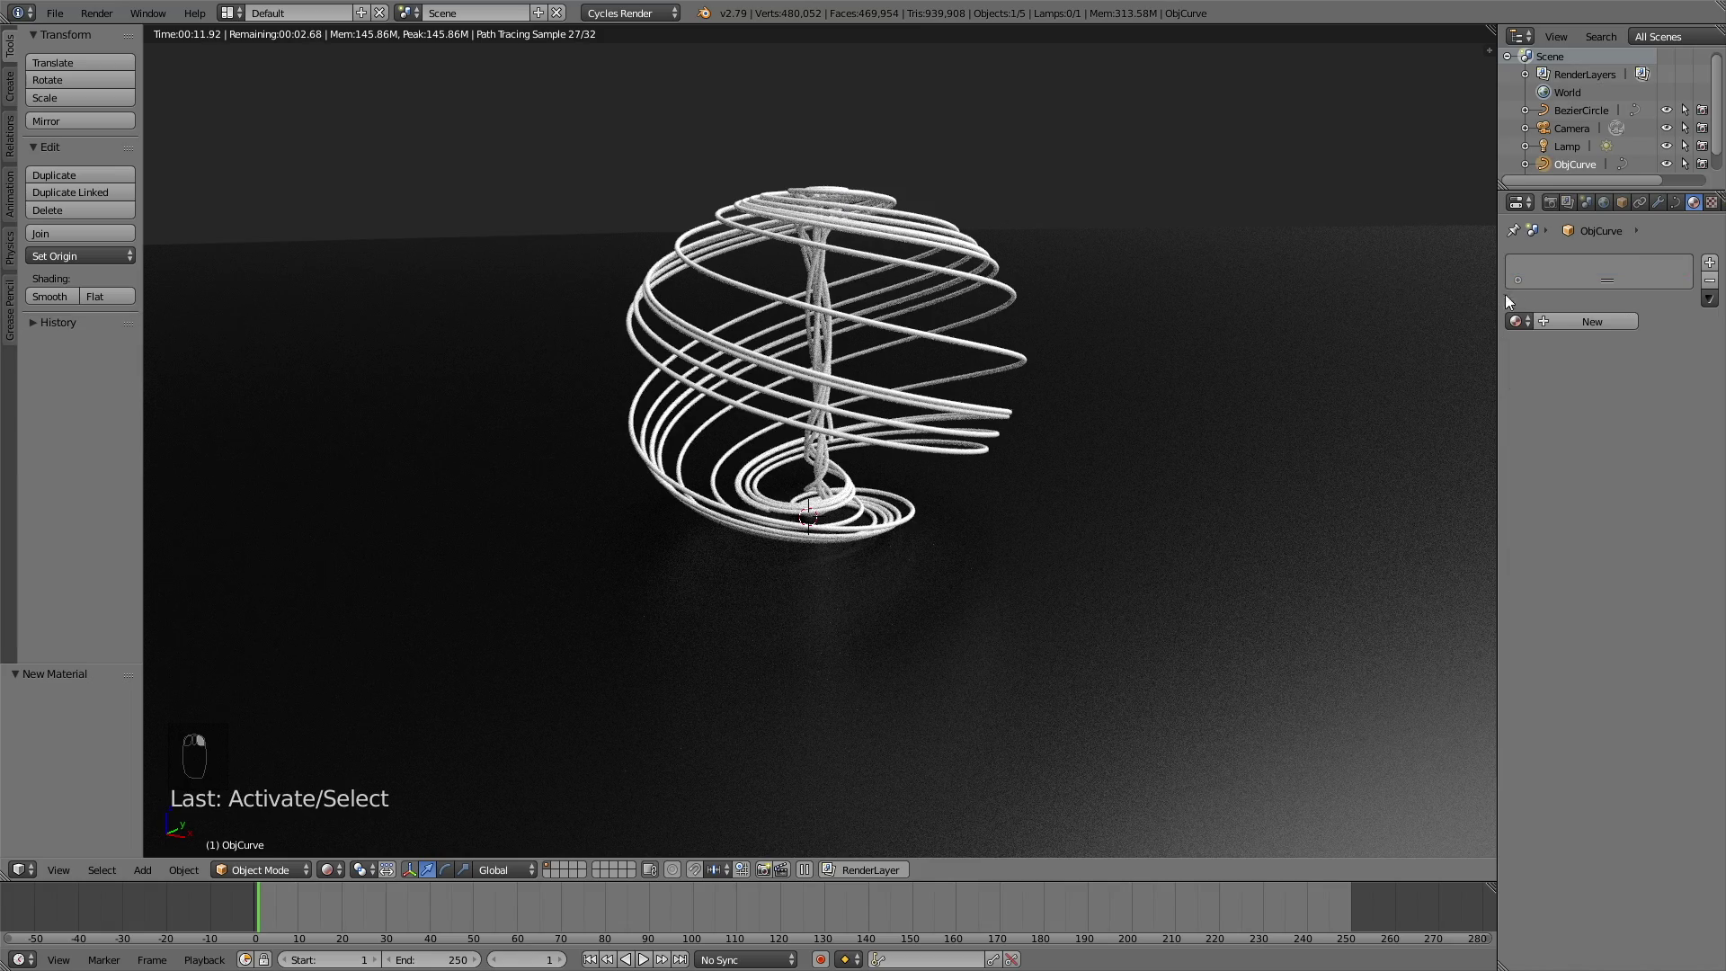
{"action": "left_click", "coordinate": [1559, 325]}
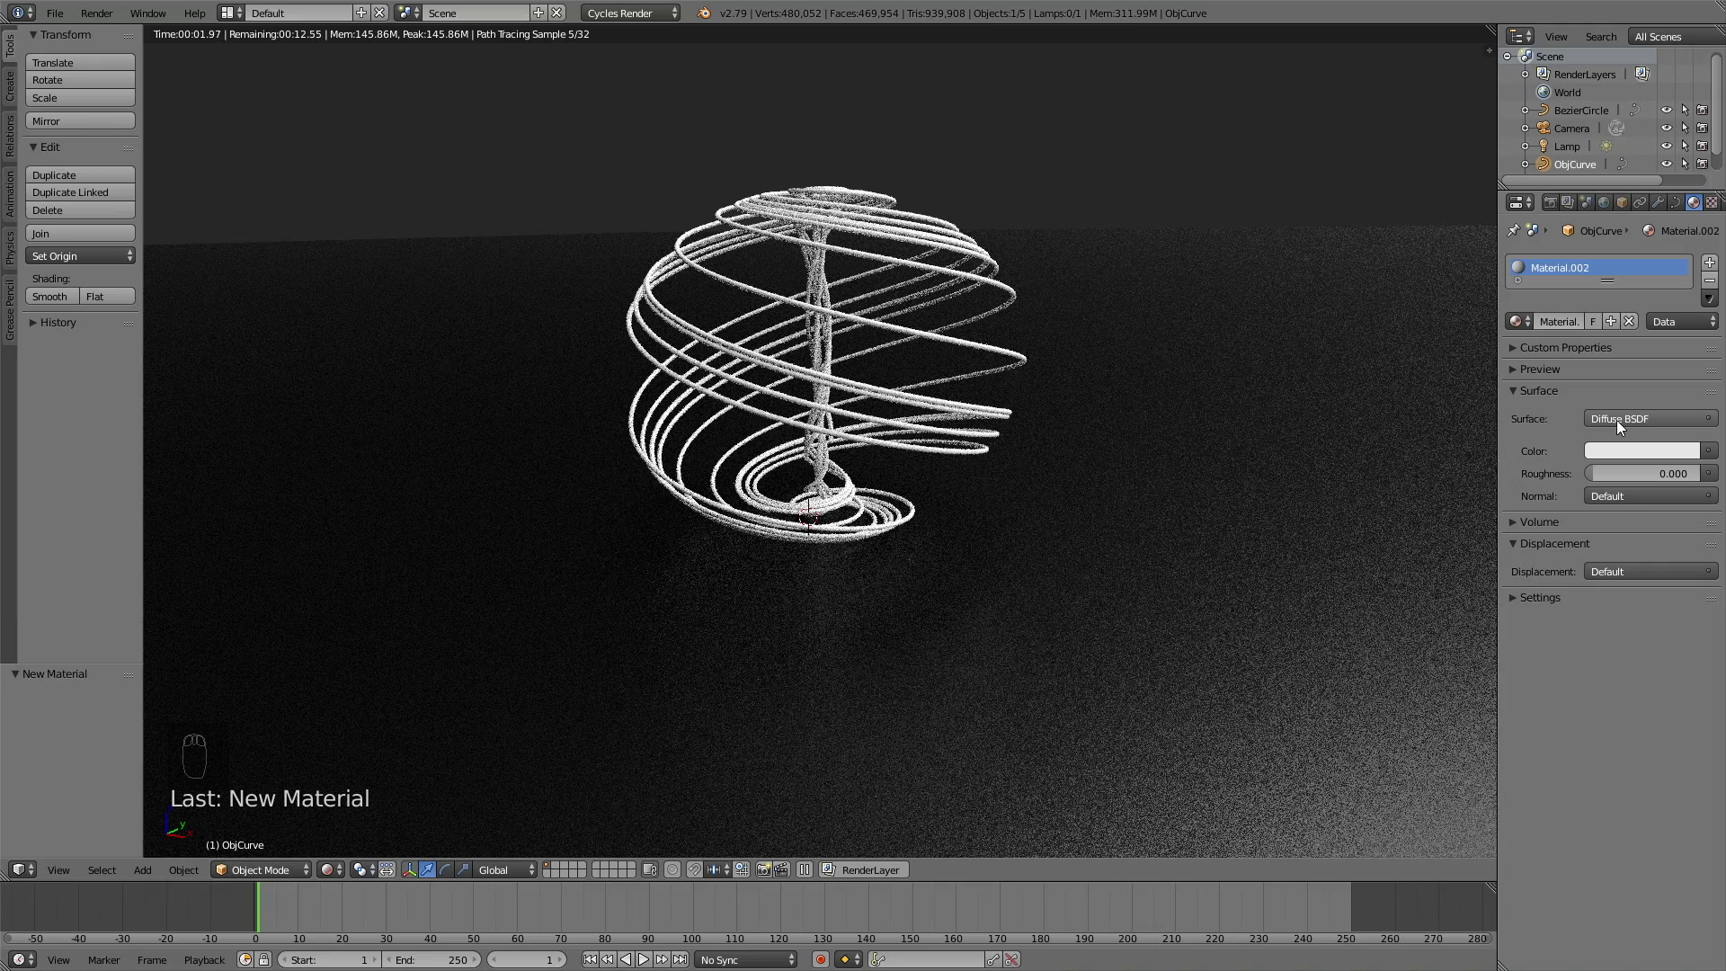
{"action": "left_click", "coordinate": [1595, 421]}
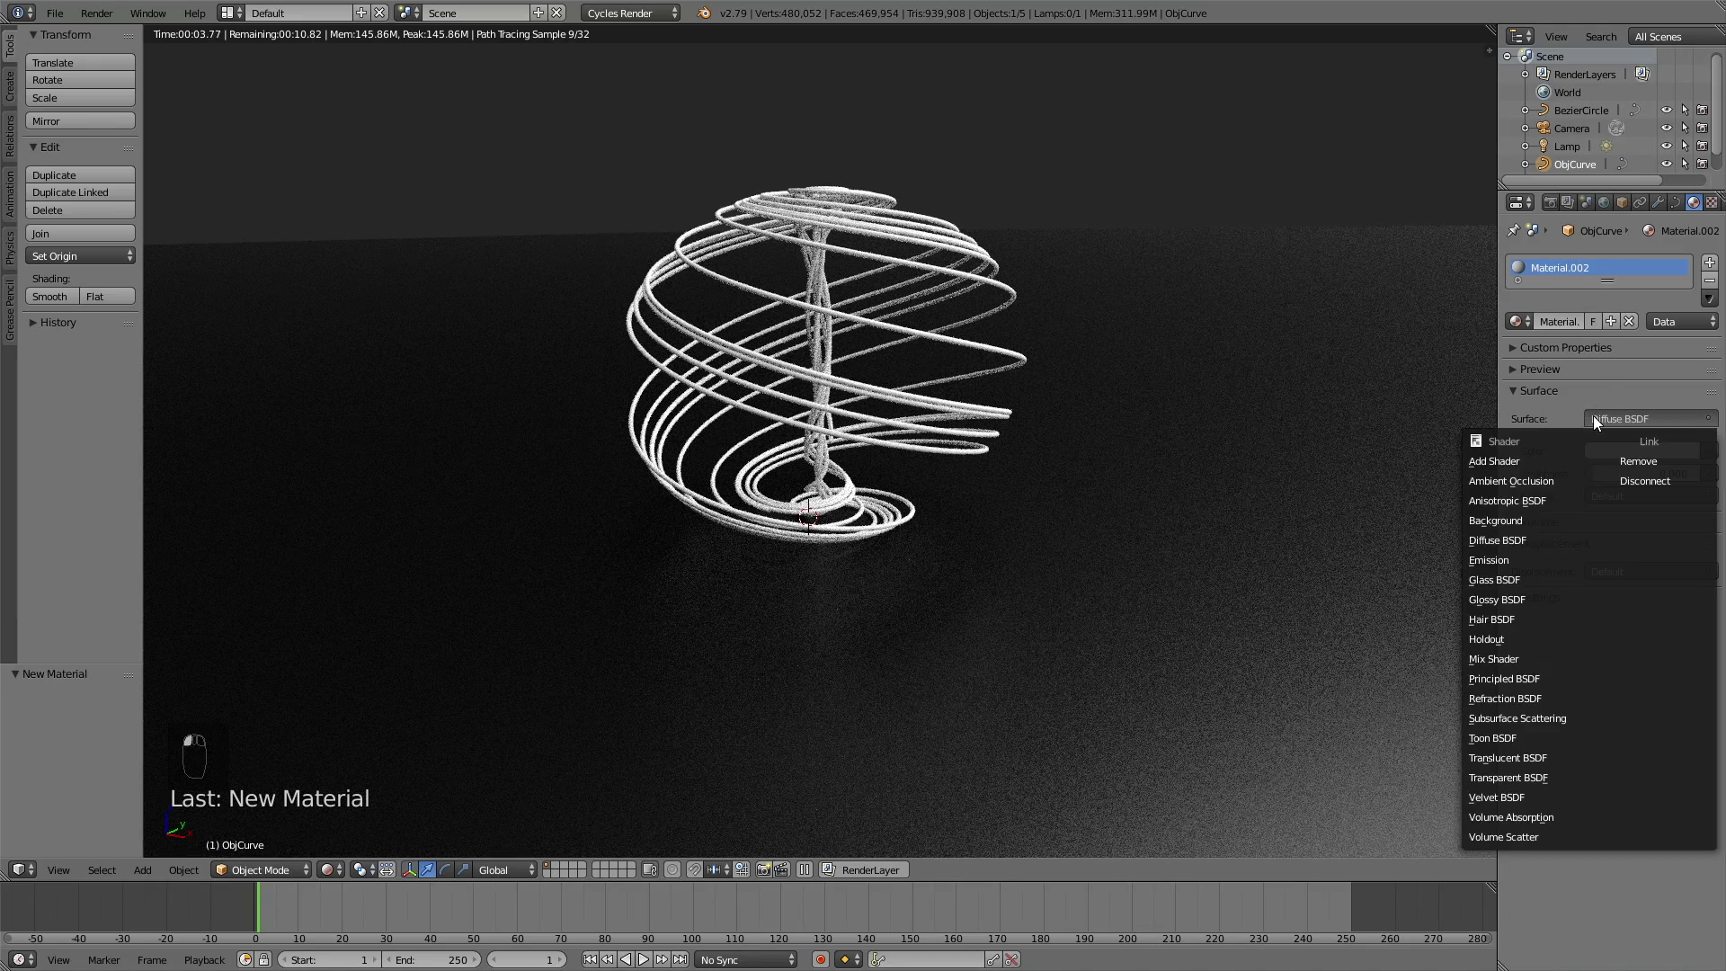
{"action": "left_click", "coordinate": [1536, 598]}
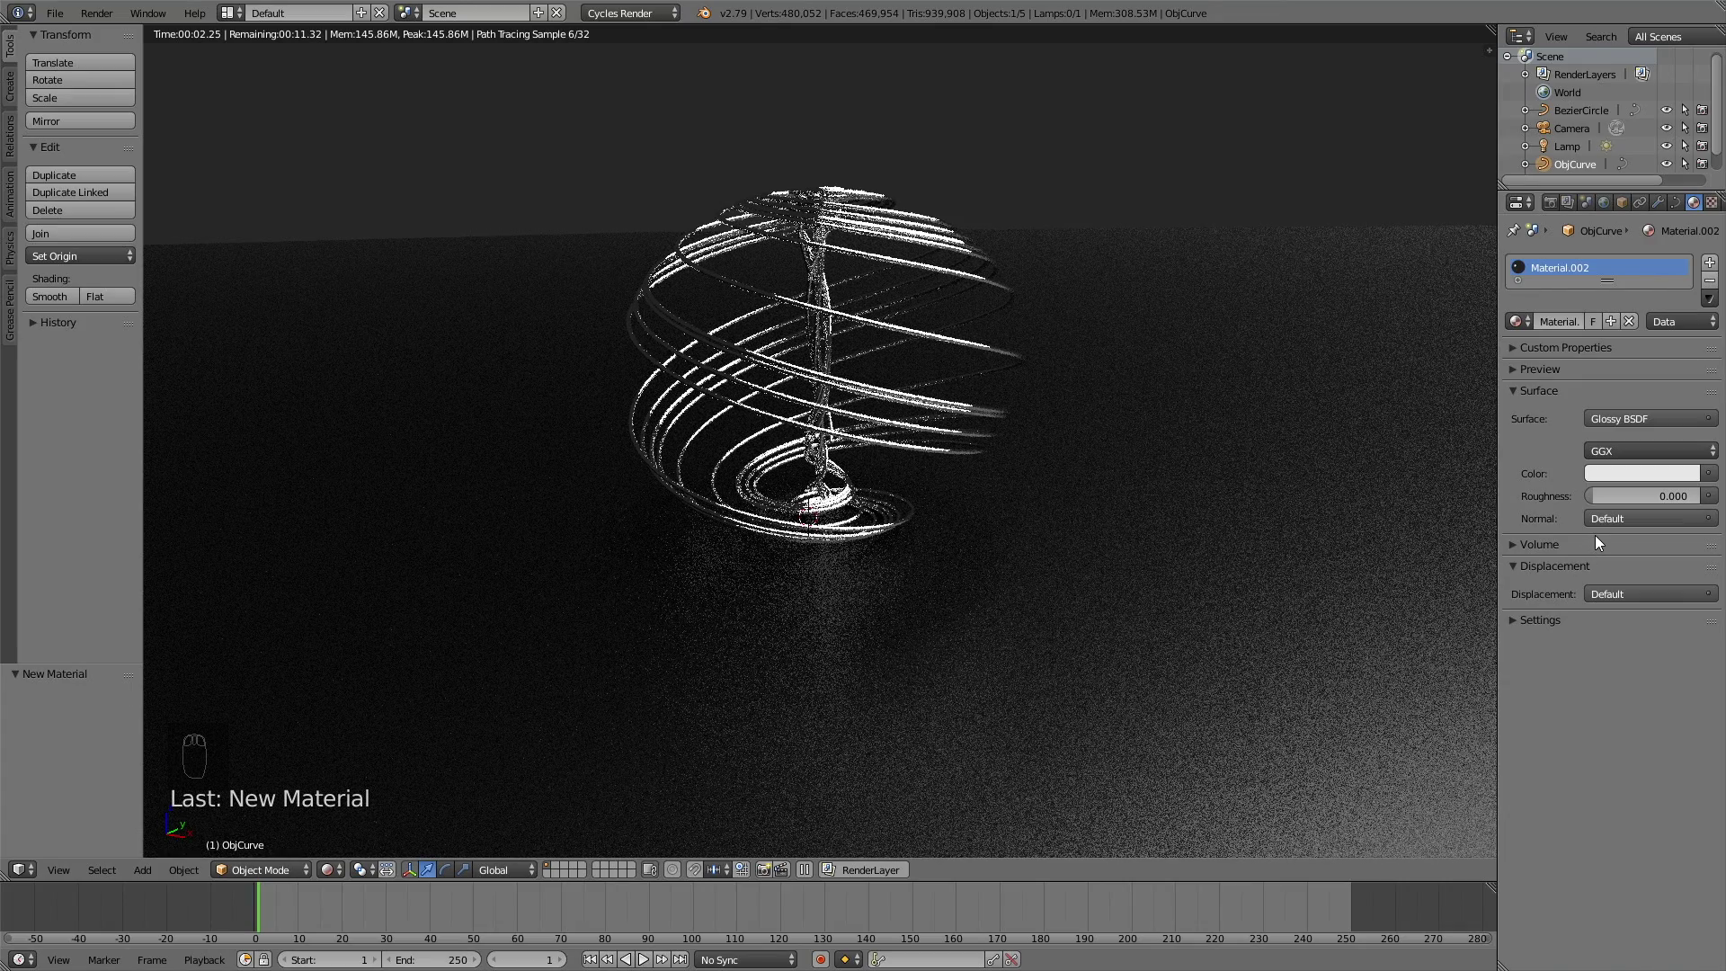
{"action": "left_click", "coordinate": [1618, 494]}
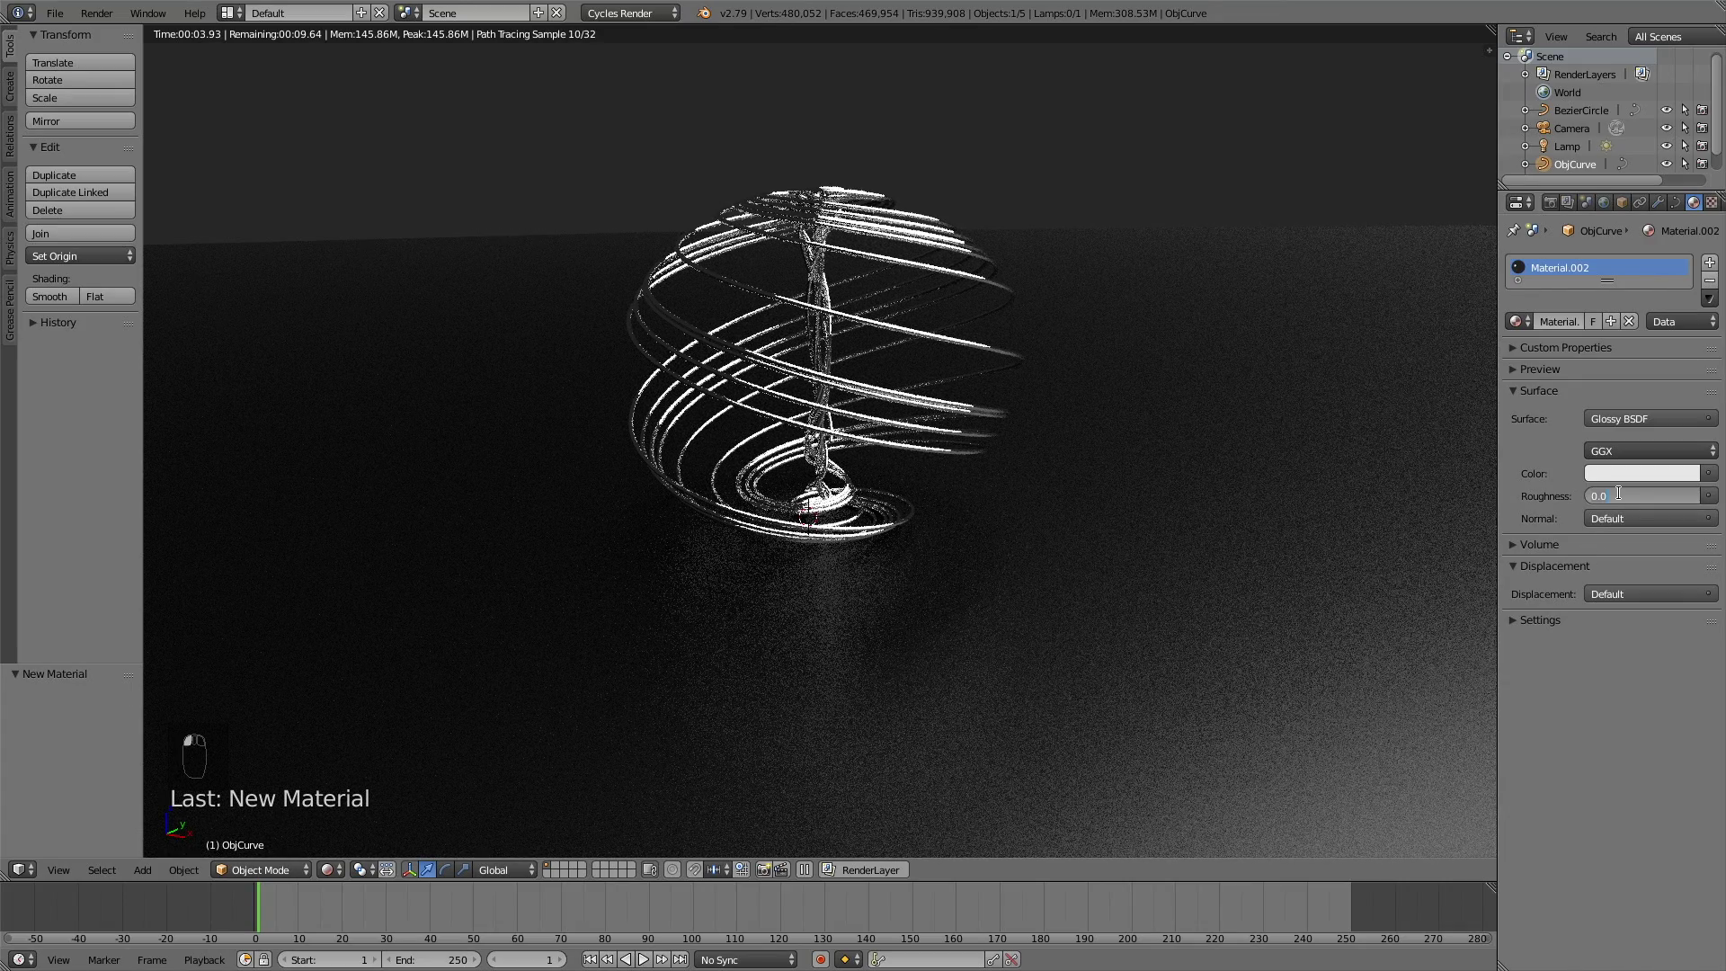
{"action": "type", "text": "0.2"}
{"action": "key", "text": "Return"}
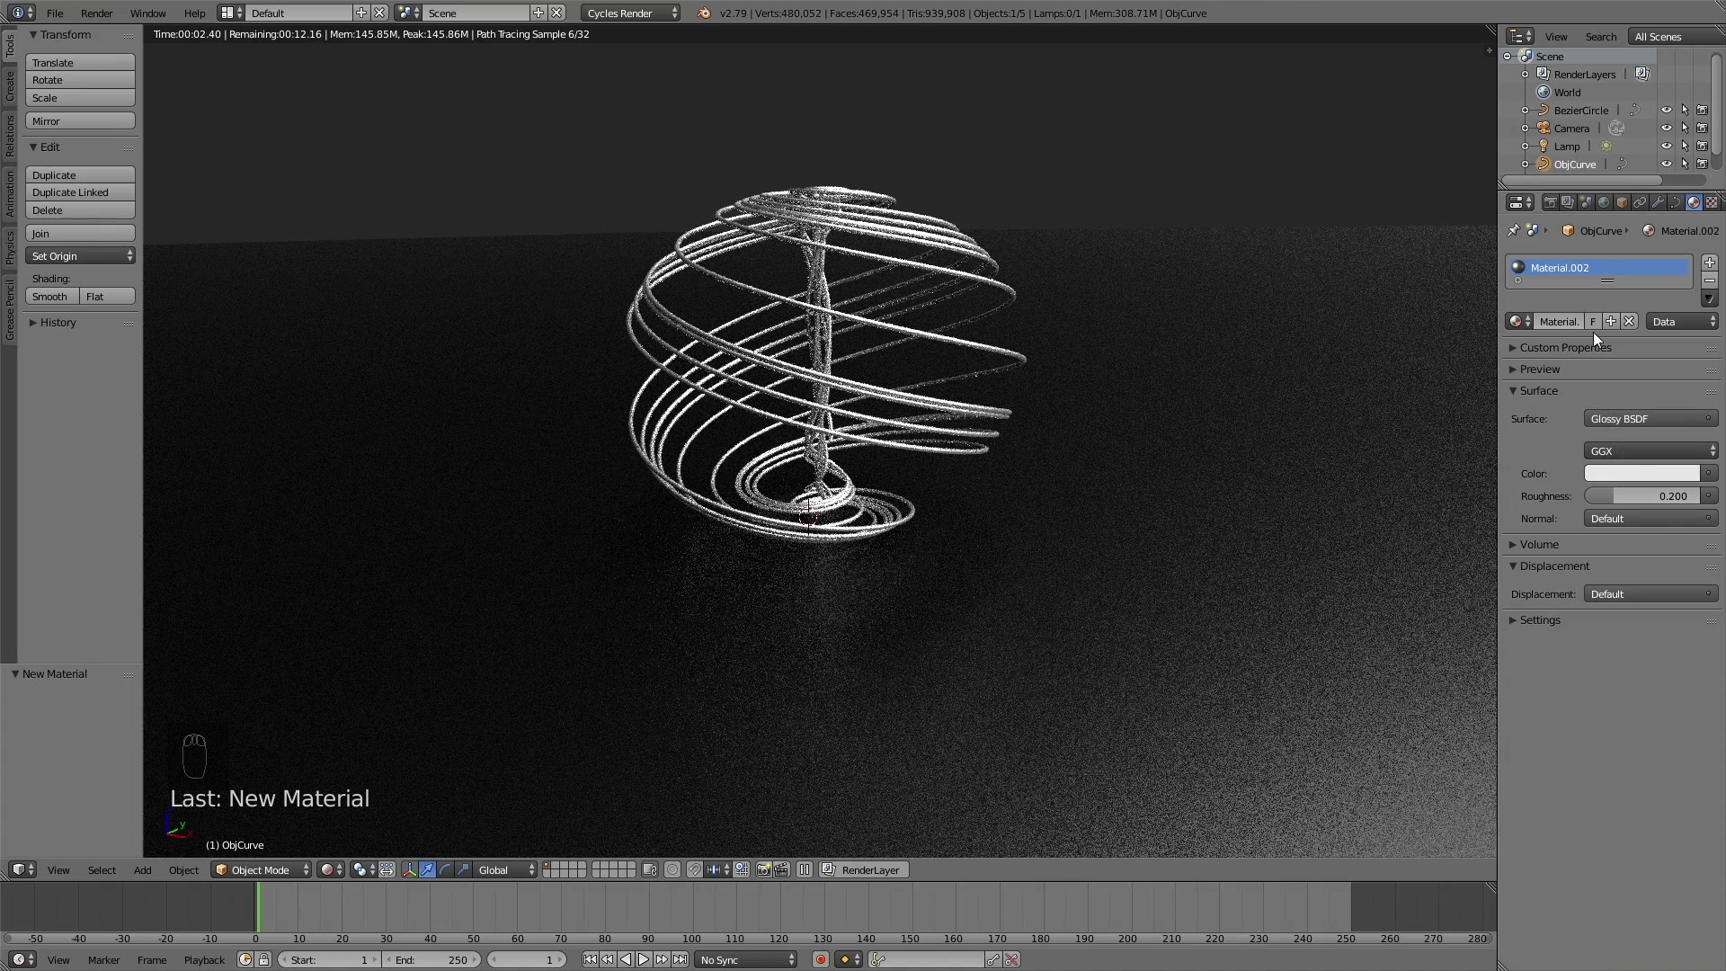
{"action": "left_click", "coordinate": [1552, 205]}
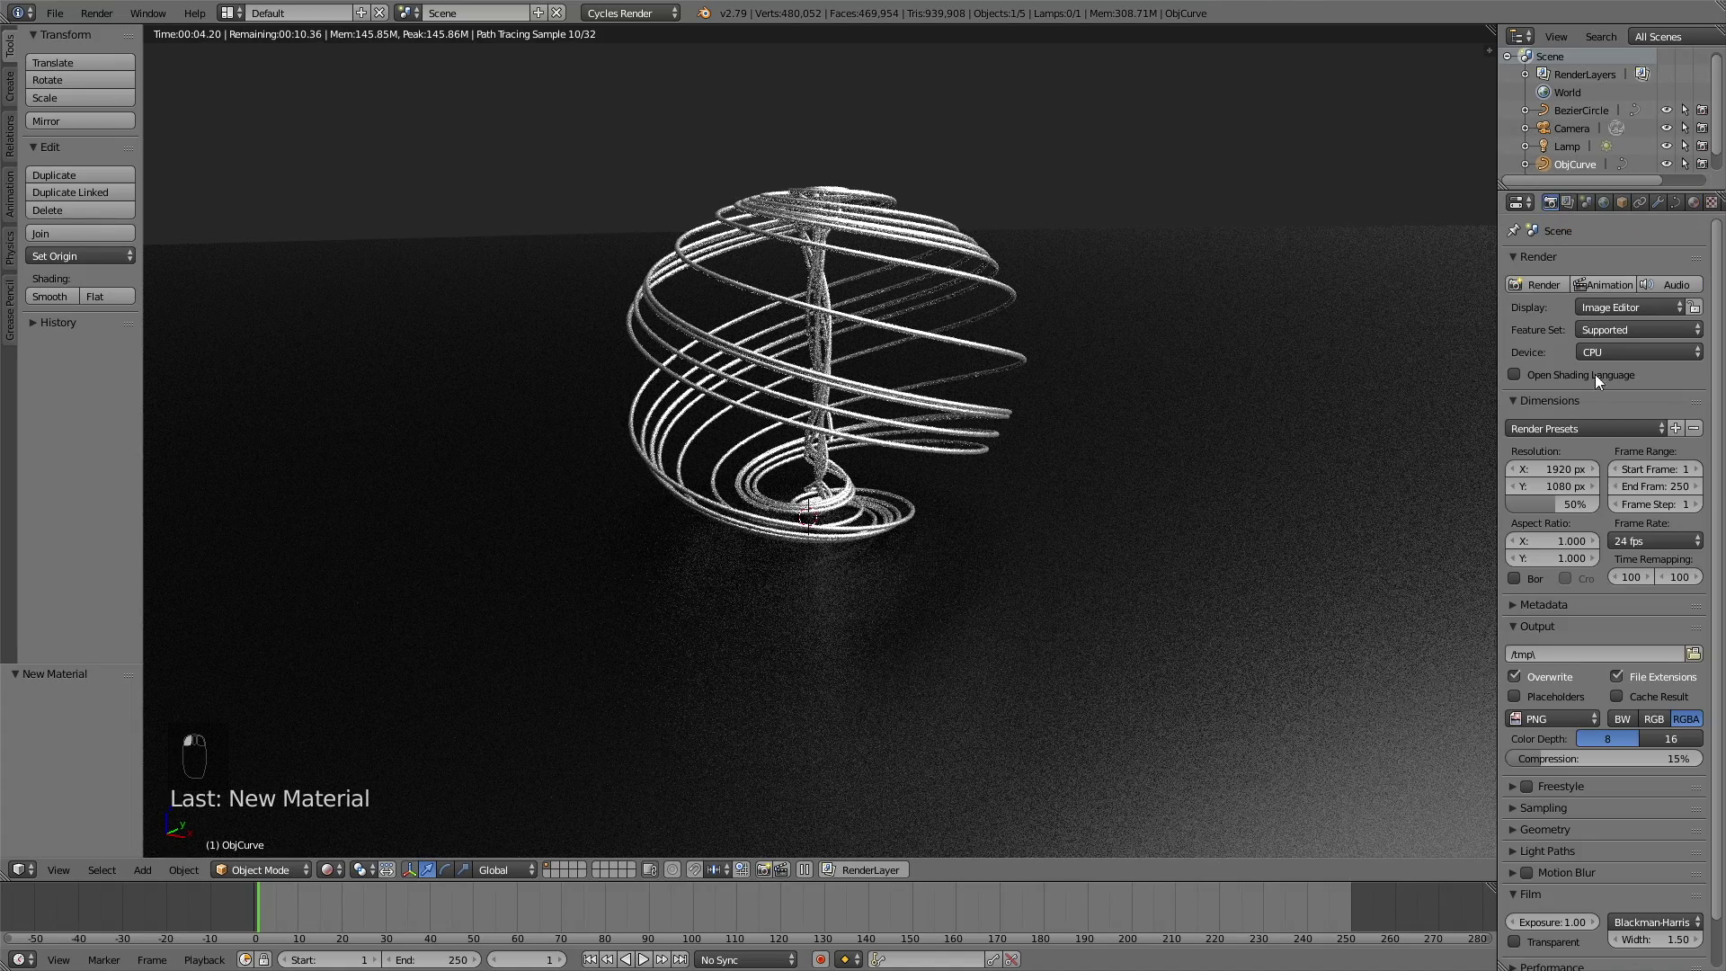
Step: Render on GPU Compute and colour the tube gold (RGB 0.800, 0.583, 0.210)
{"action": "left_click", "coordinate": [1616, 352]}
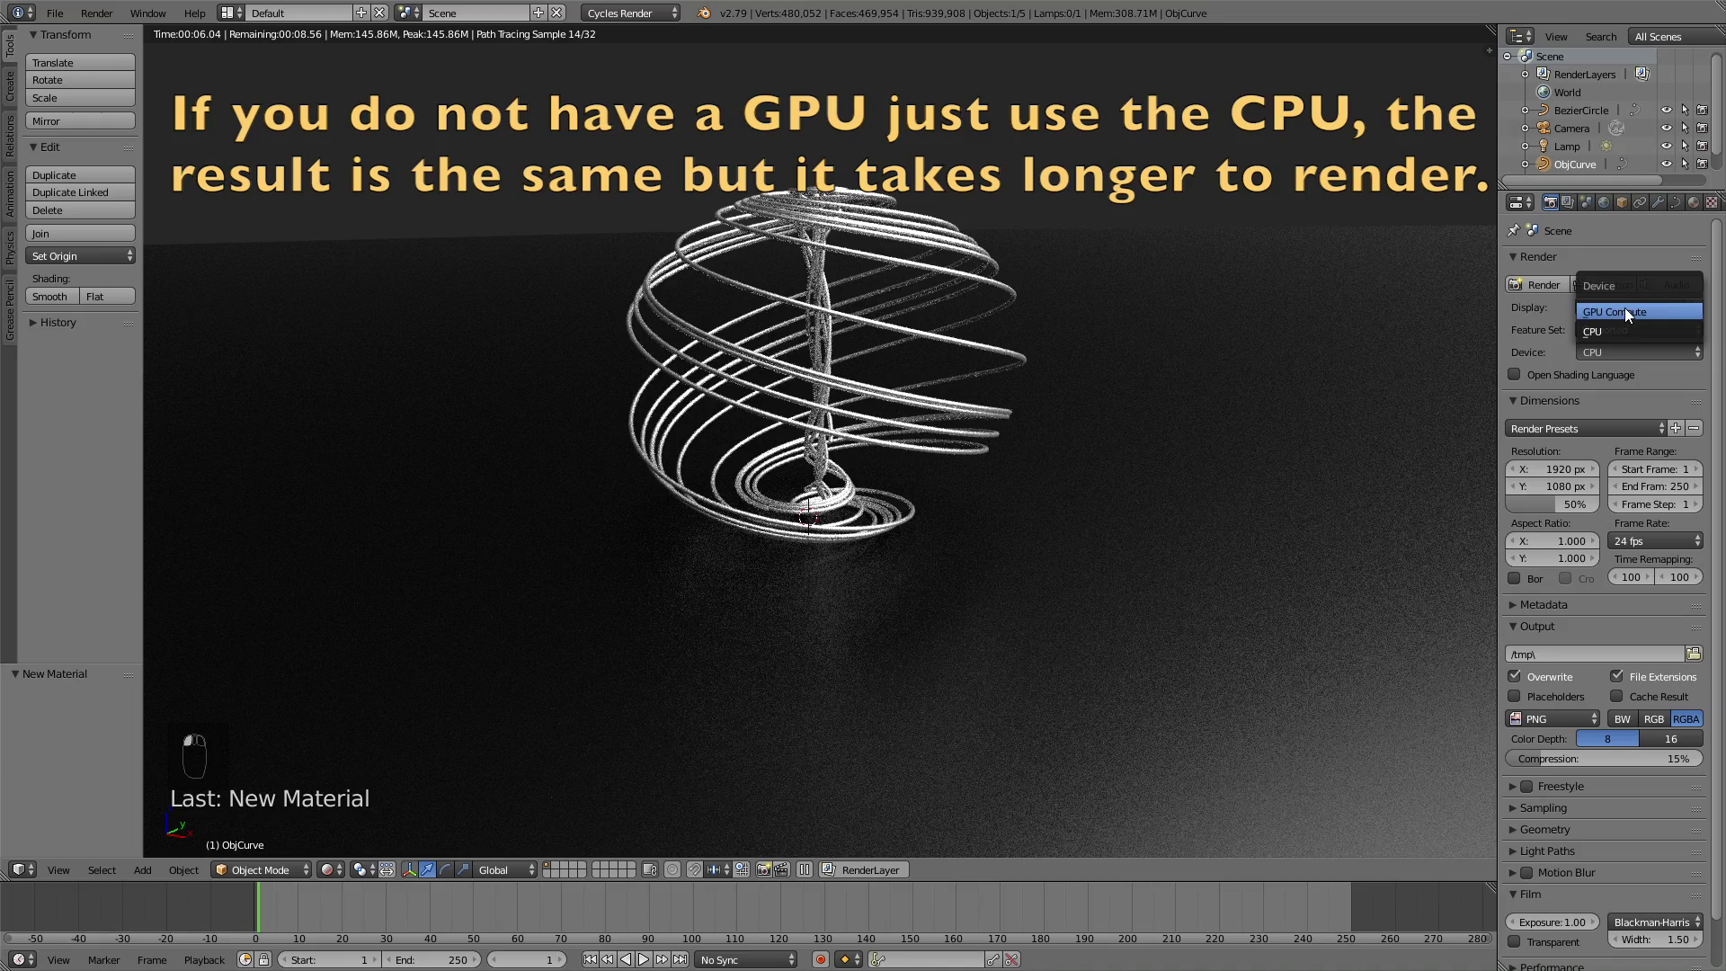
{"action": "left_click", "coordinate": [1625, 307]}
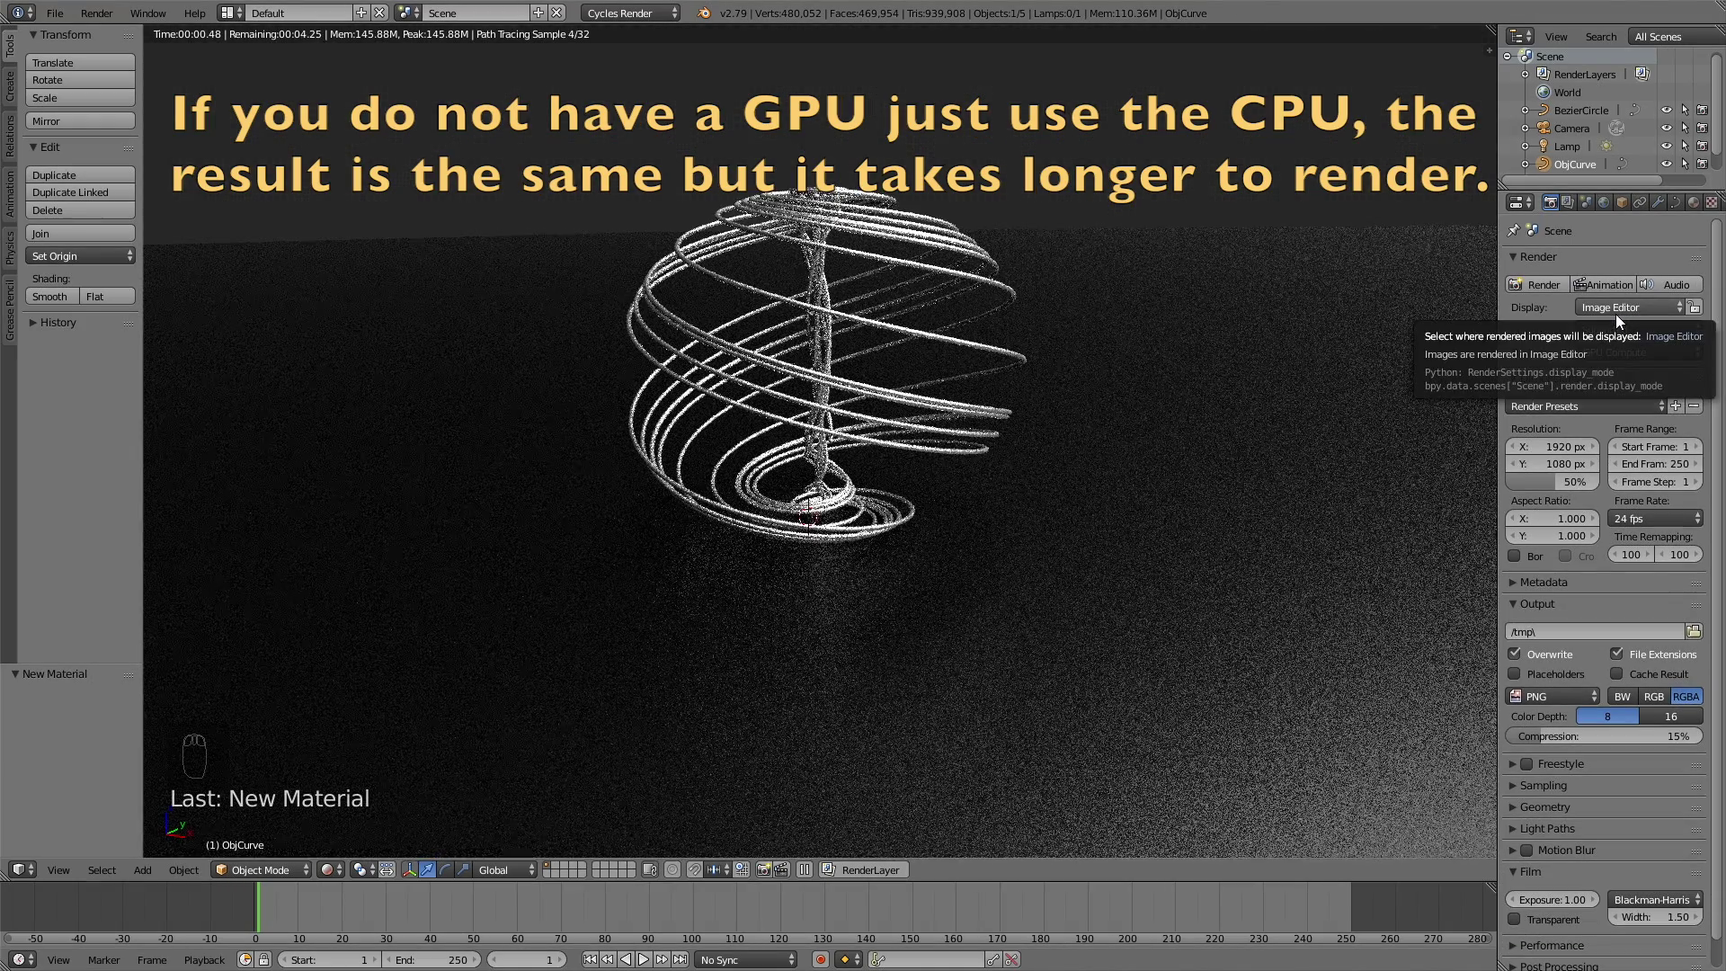
{"action": "left_click", "coordinate": [1694, 202]}
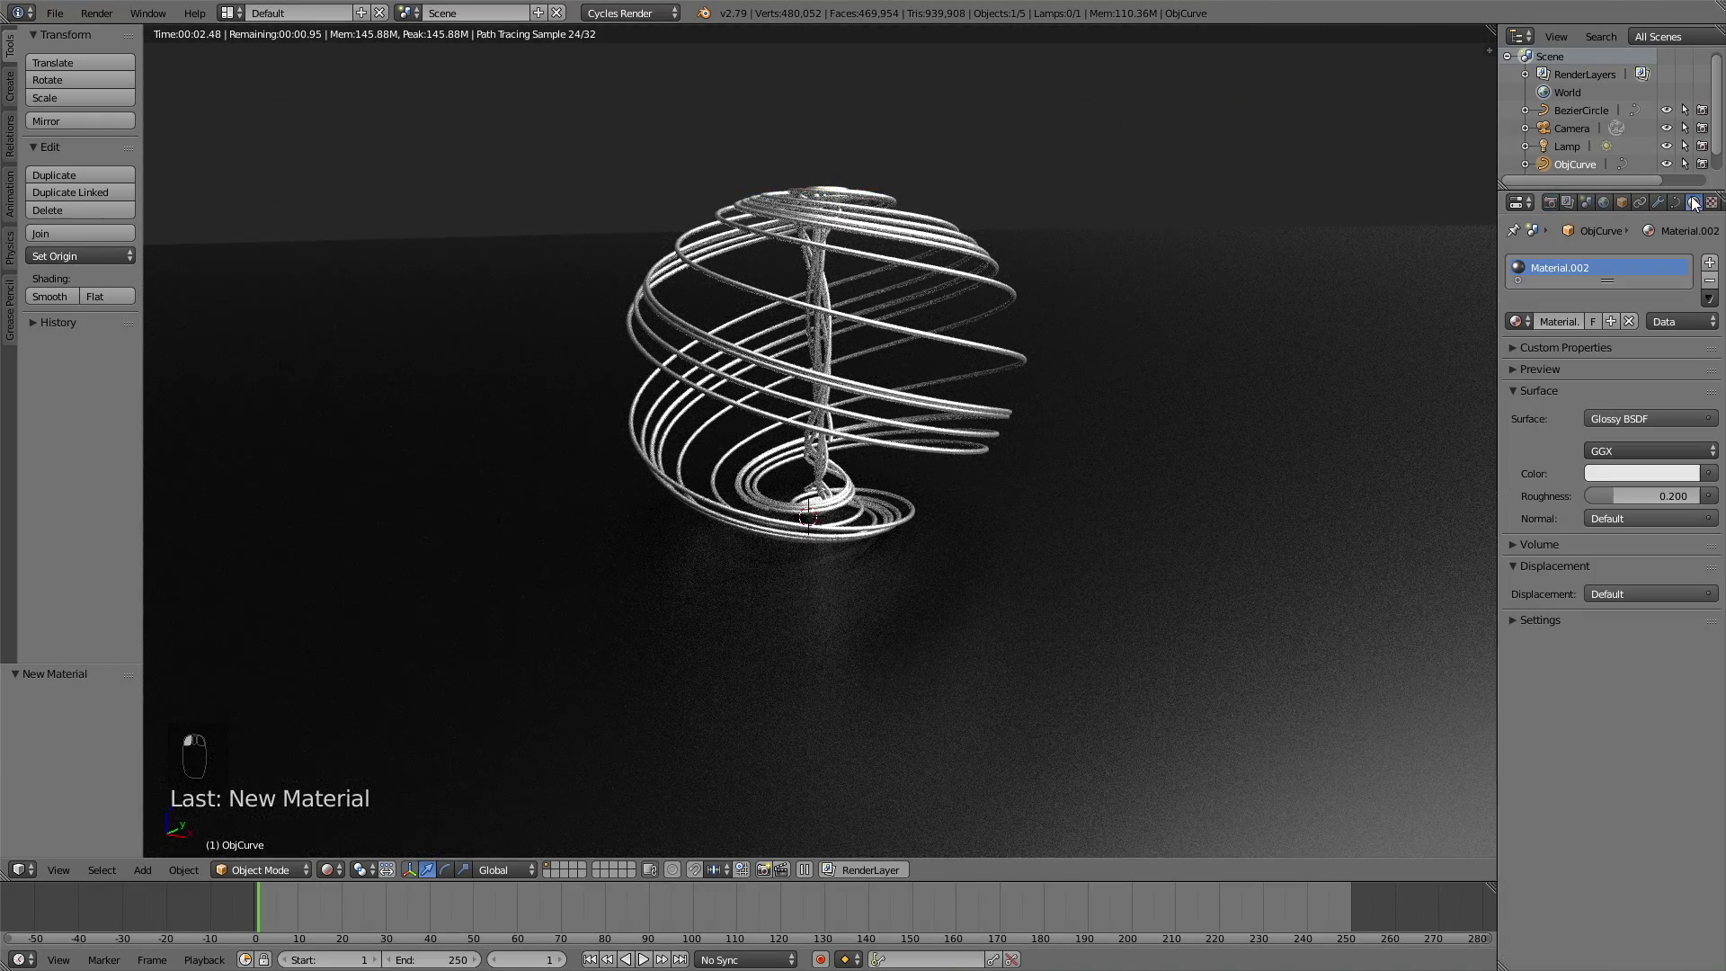
{"action": "left_click", "coordinate": [1623, 473]}
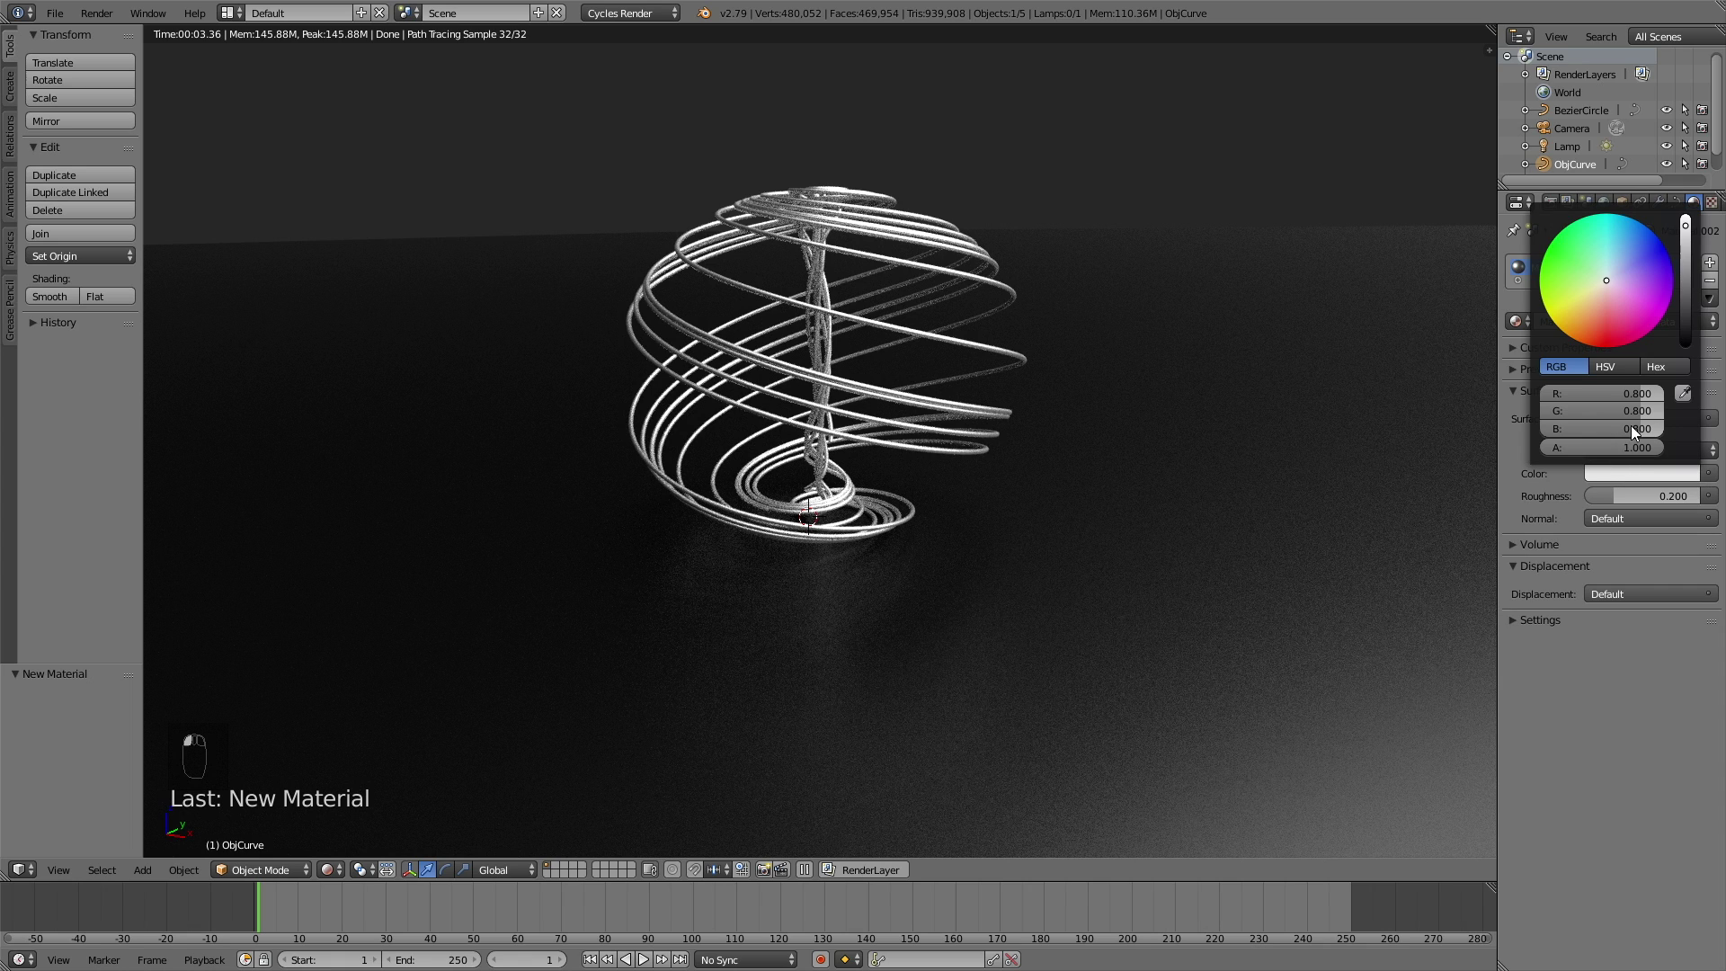
{"action": "left_click", "coordinate": [1586, 303]}
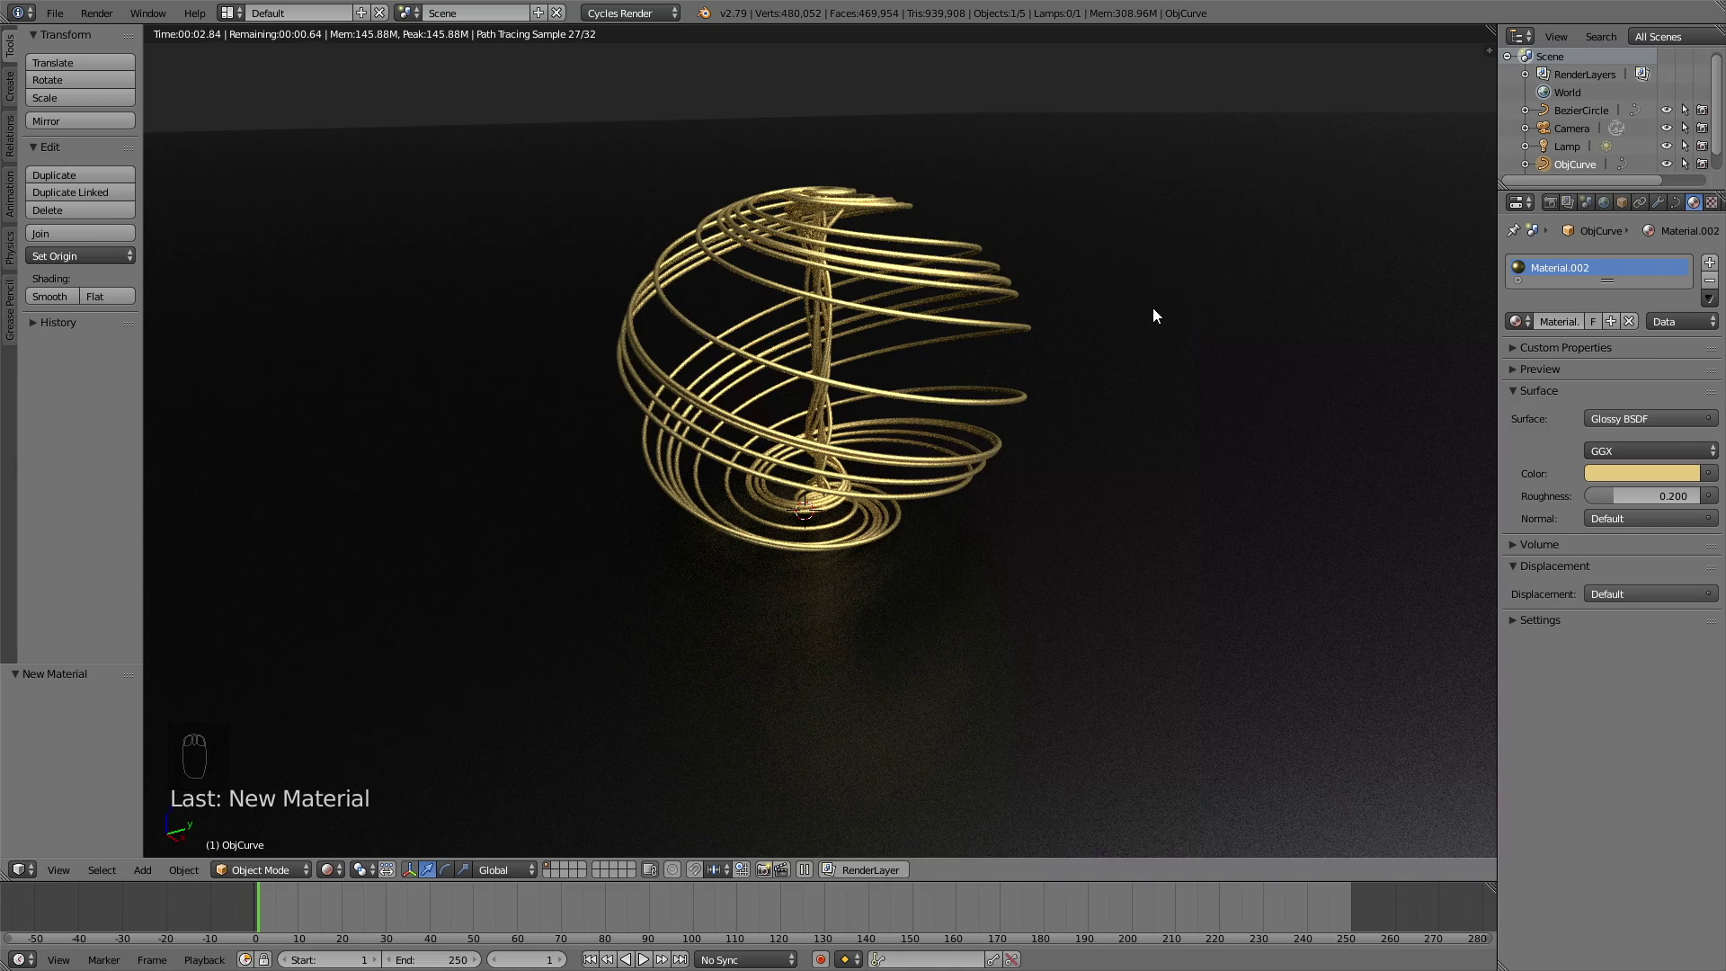
{"action": "key", "text": "KP_0"}
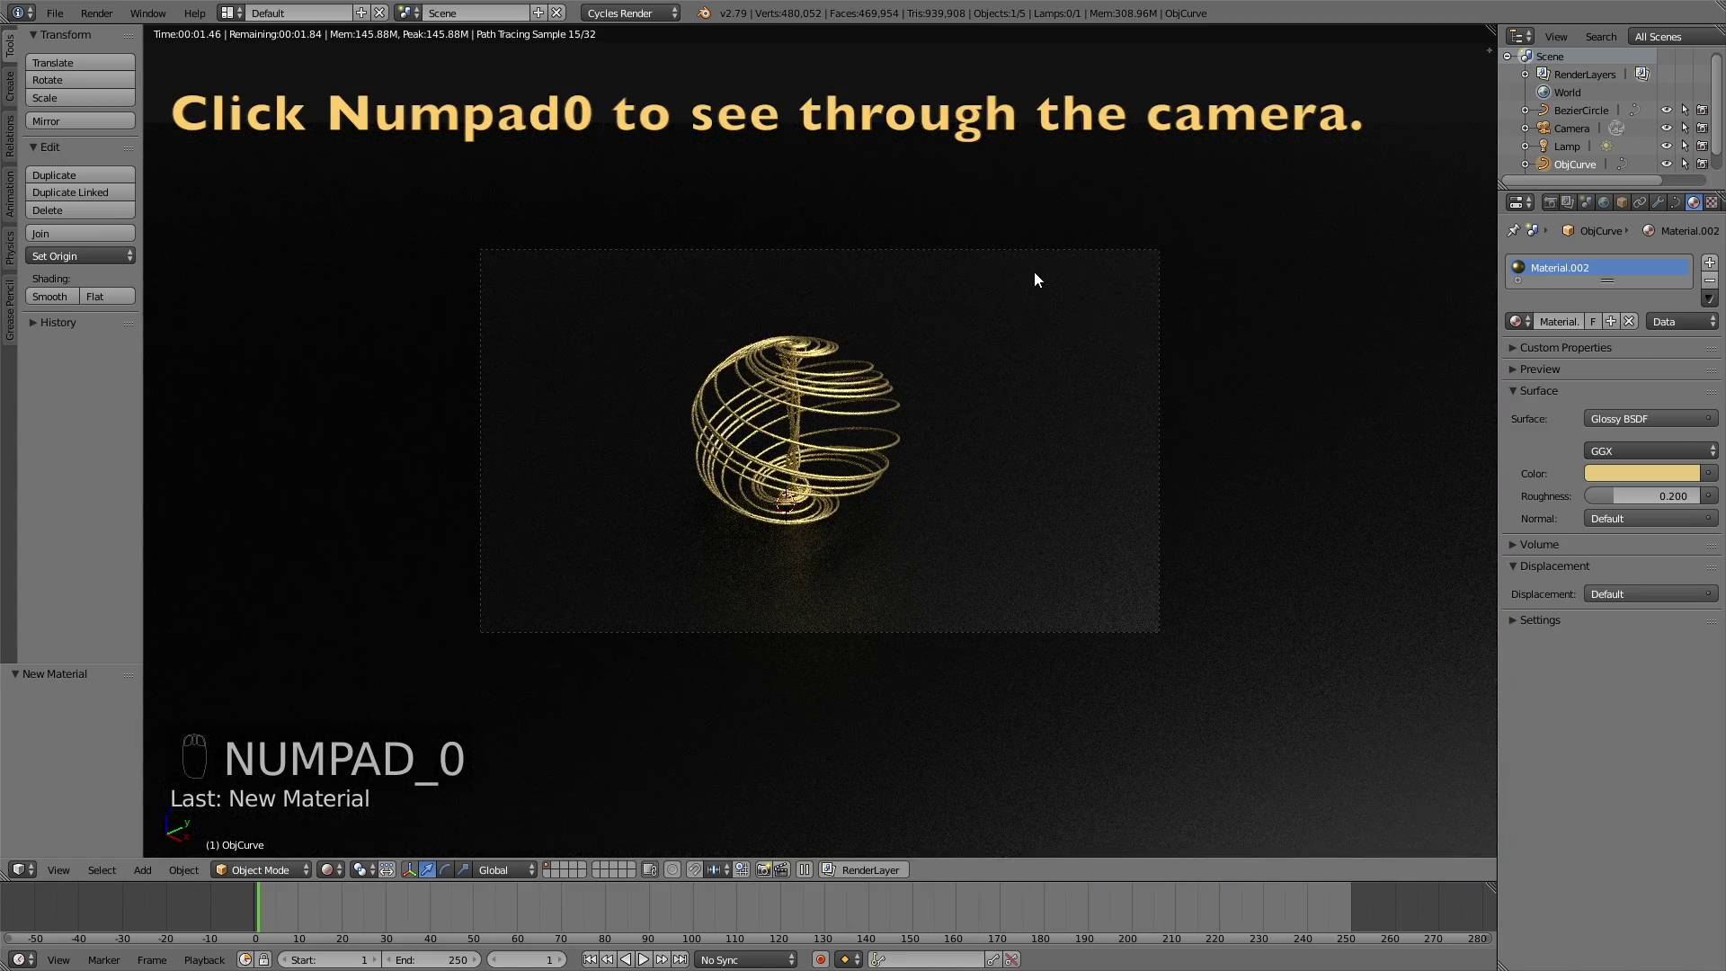
Step: Fly the camera in closer so the gold spiral fills the frame, then preview it in rendered shading
{"action": "key", "text": "shift+z"}
{"action": "right_click", "coordinate": [981, 250]}
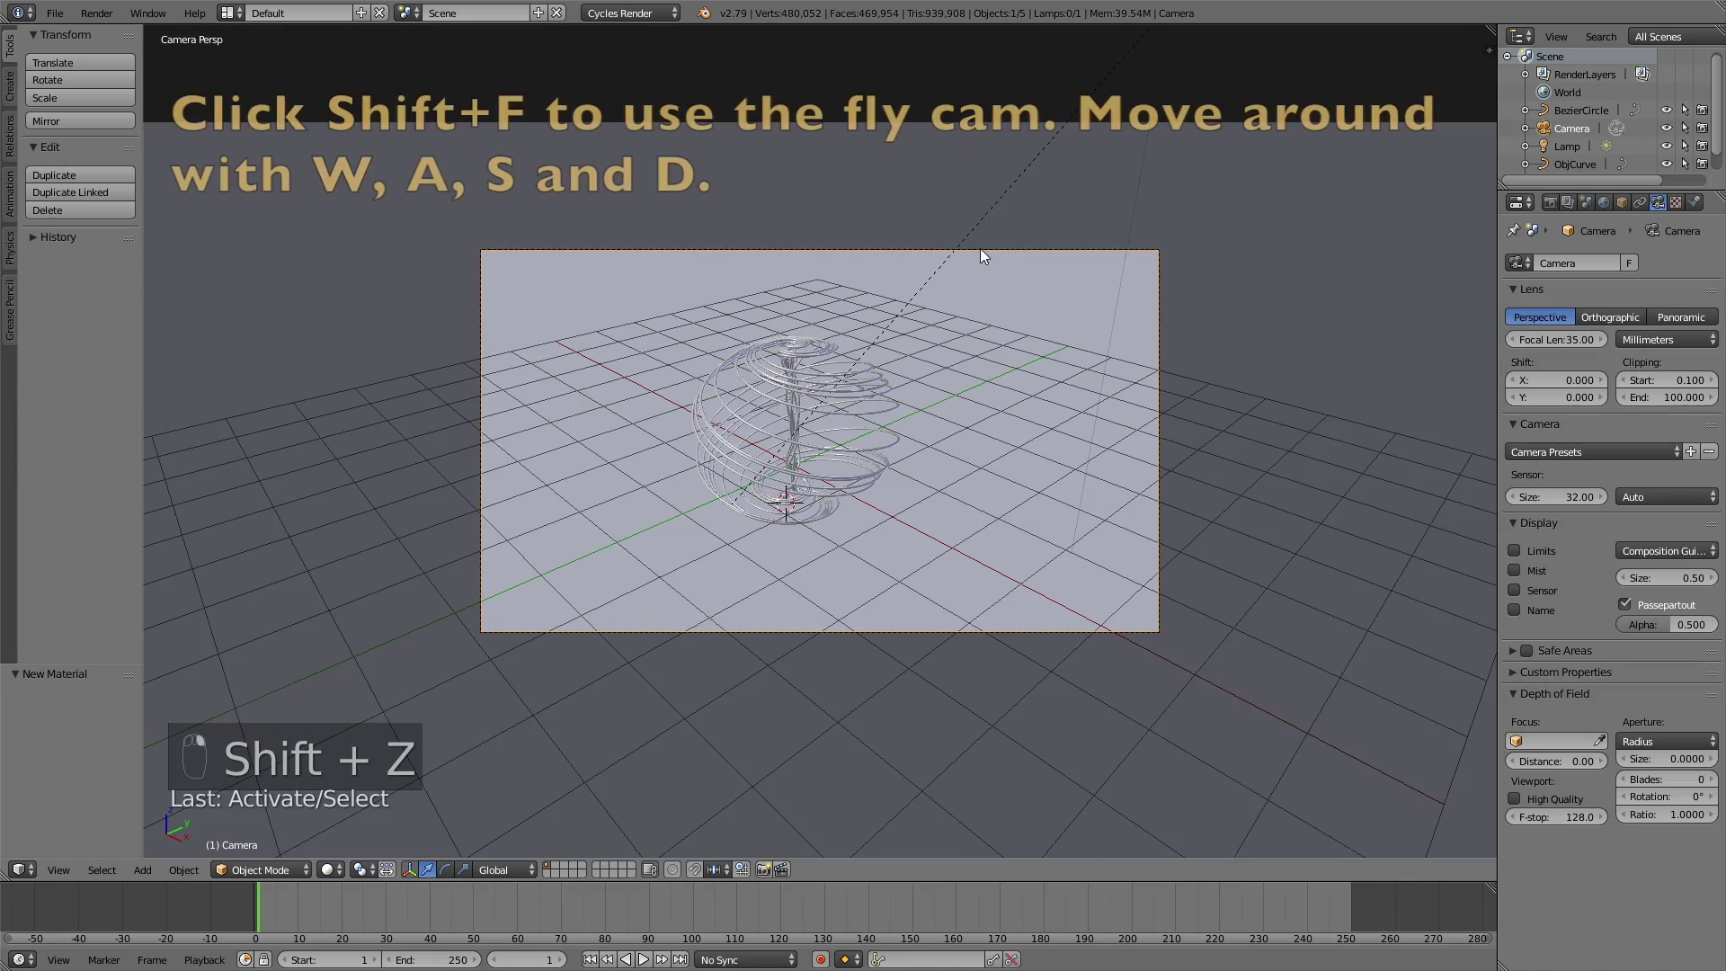
{"action": "key", "text": "shift+f"}
{"action": "key", "text": "Tab"}
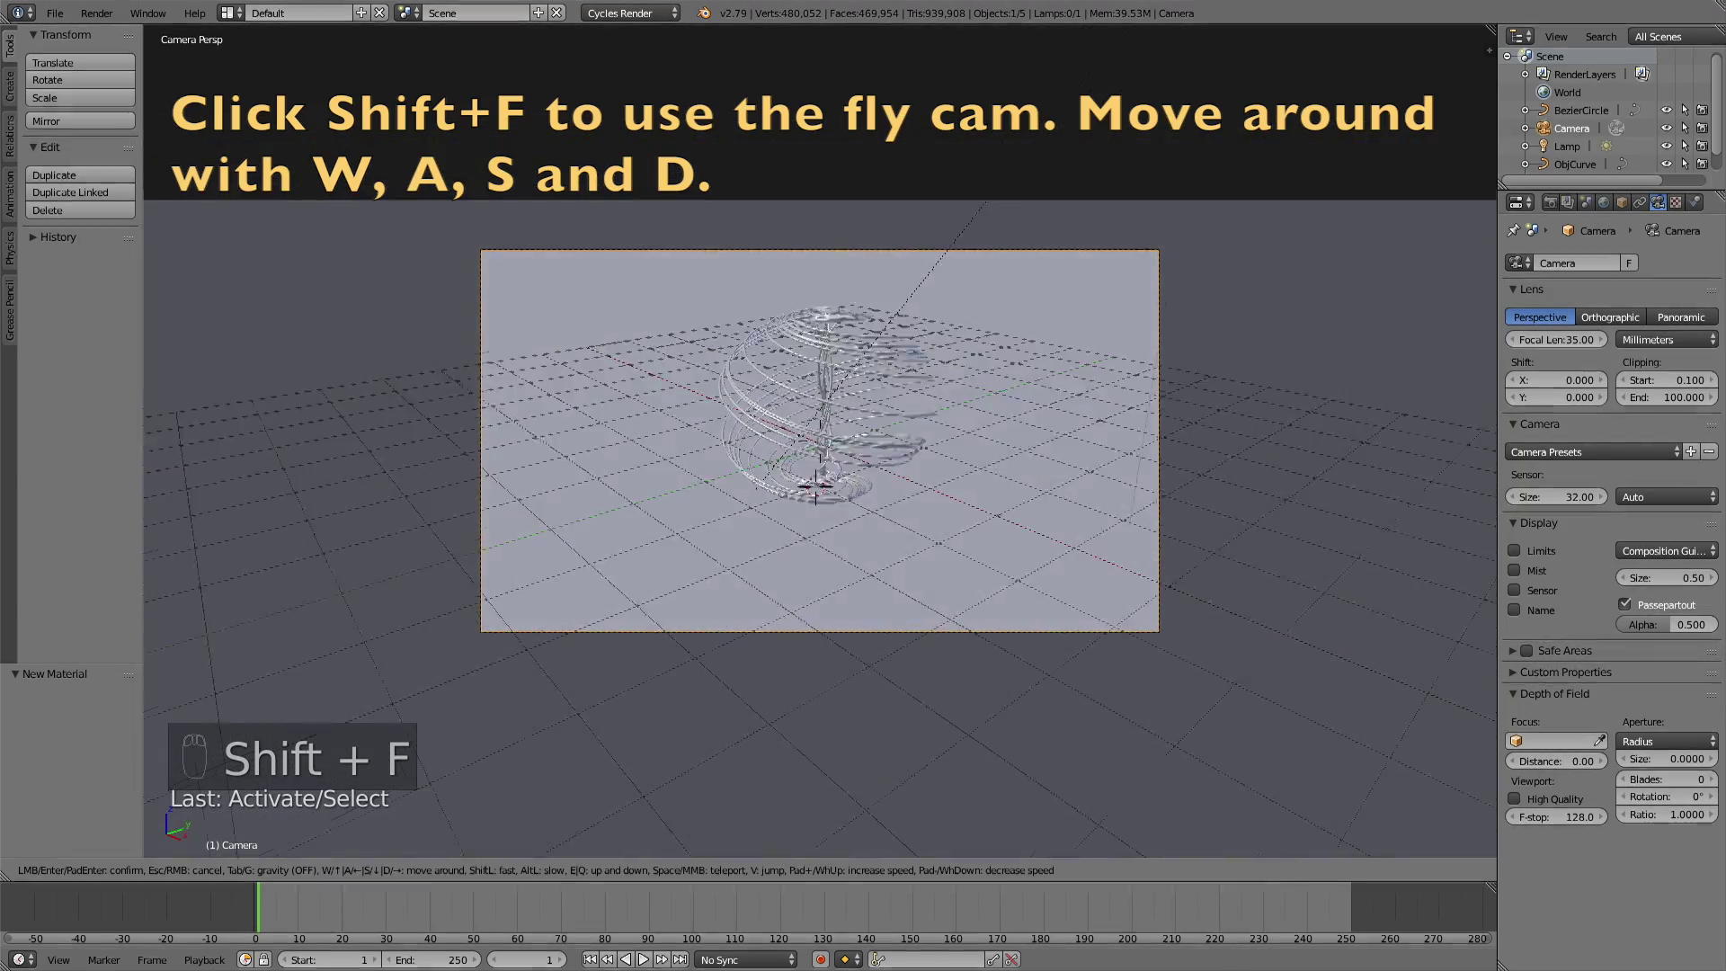
{"action": "key", "text": "Tab"}
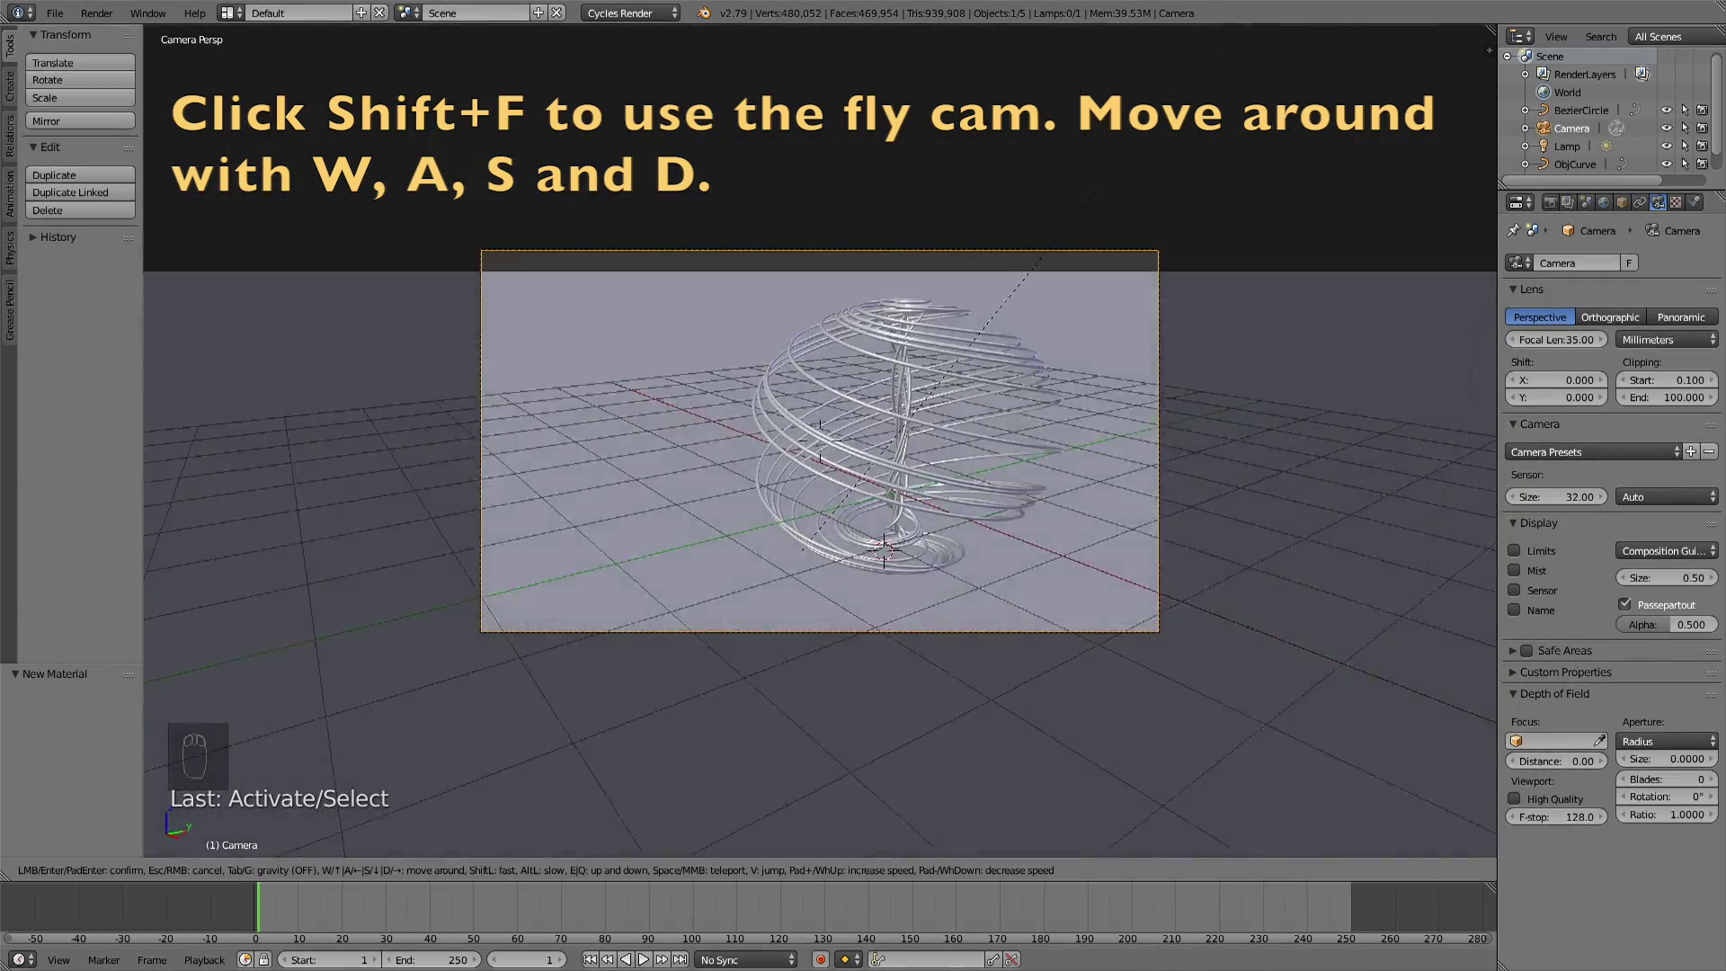
{"action": "key", "text": "Tab"}
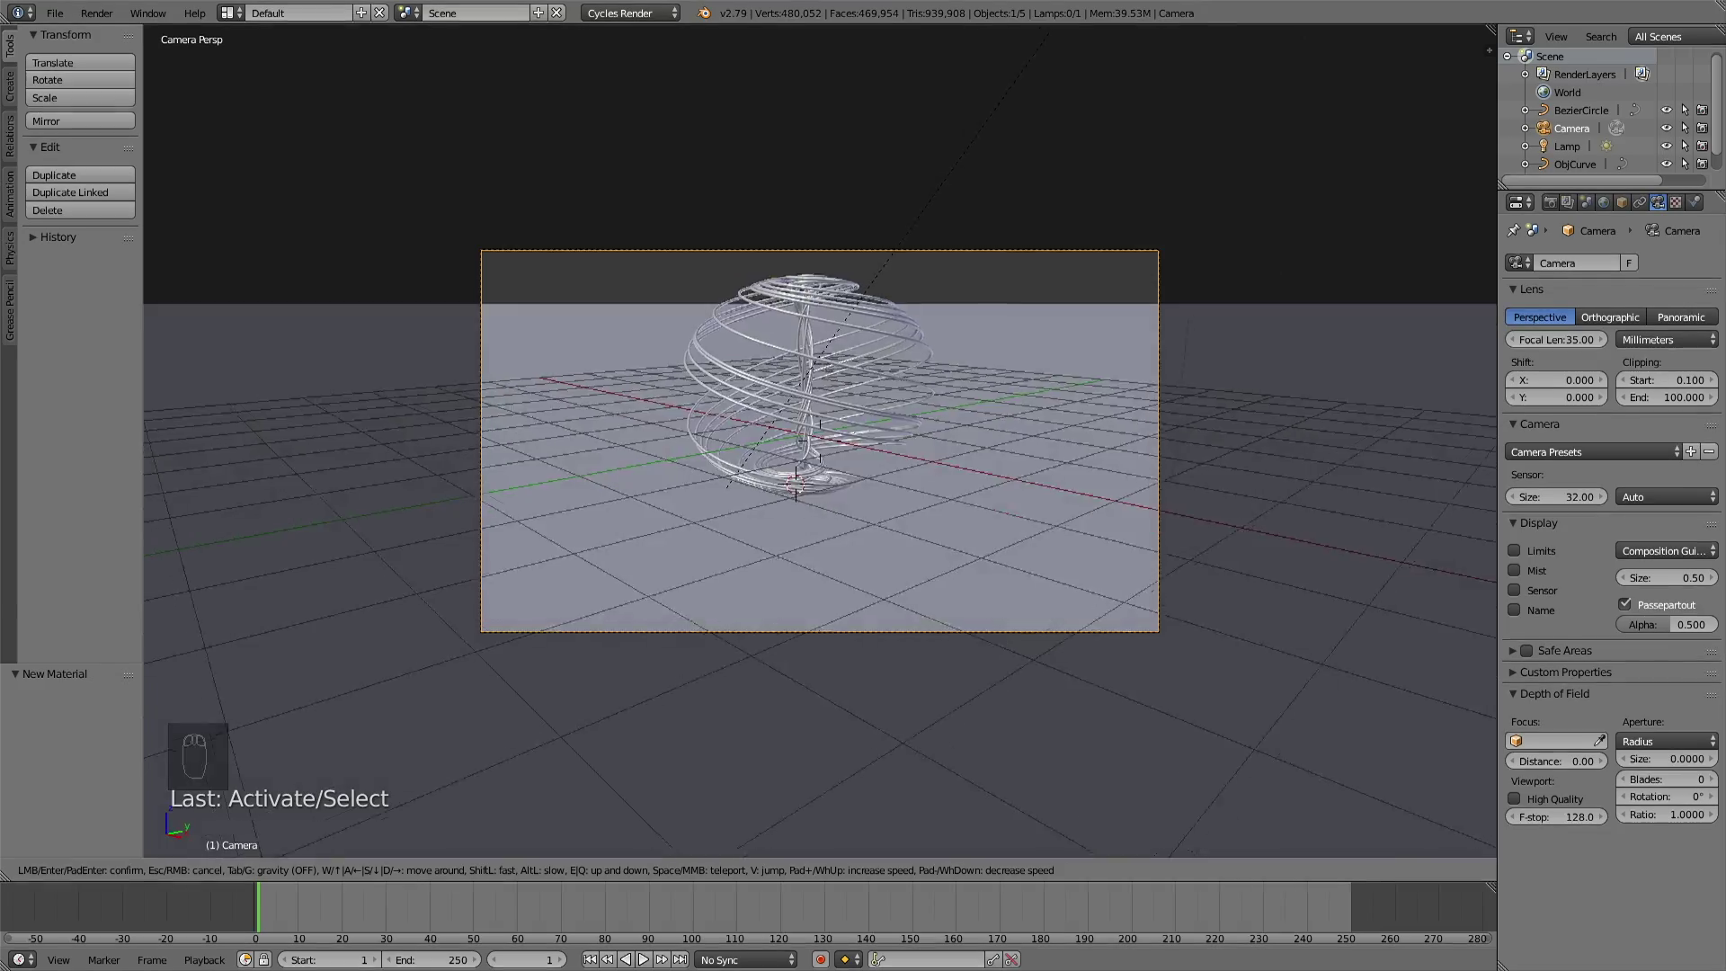
{"action": "key", "text": "w"}
{"action": "left_click", "coordinate": [823, 440]}
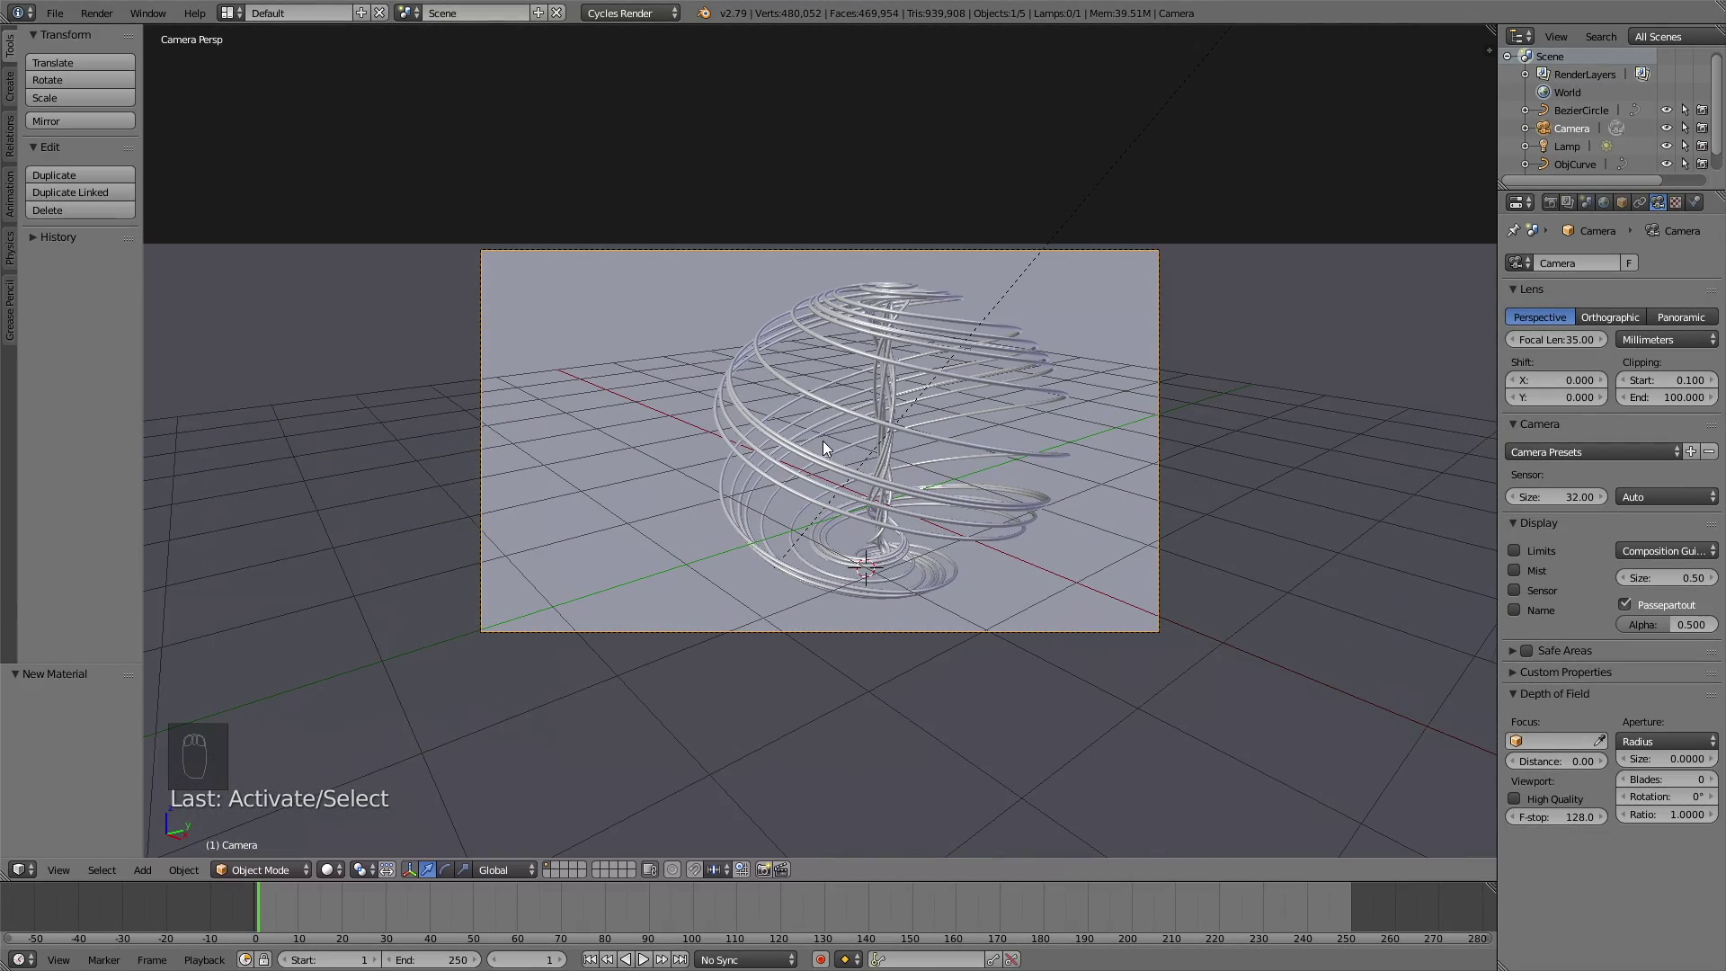
{"action": "scroll", "coordinate": [1090, 399], "scroll_direction": "up", "scroll_amount": 4}
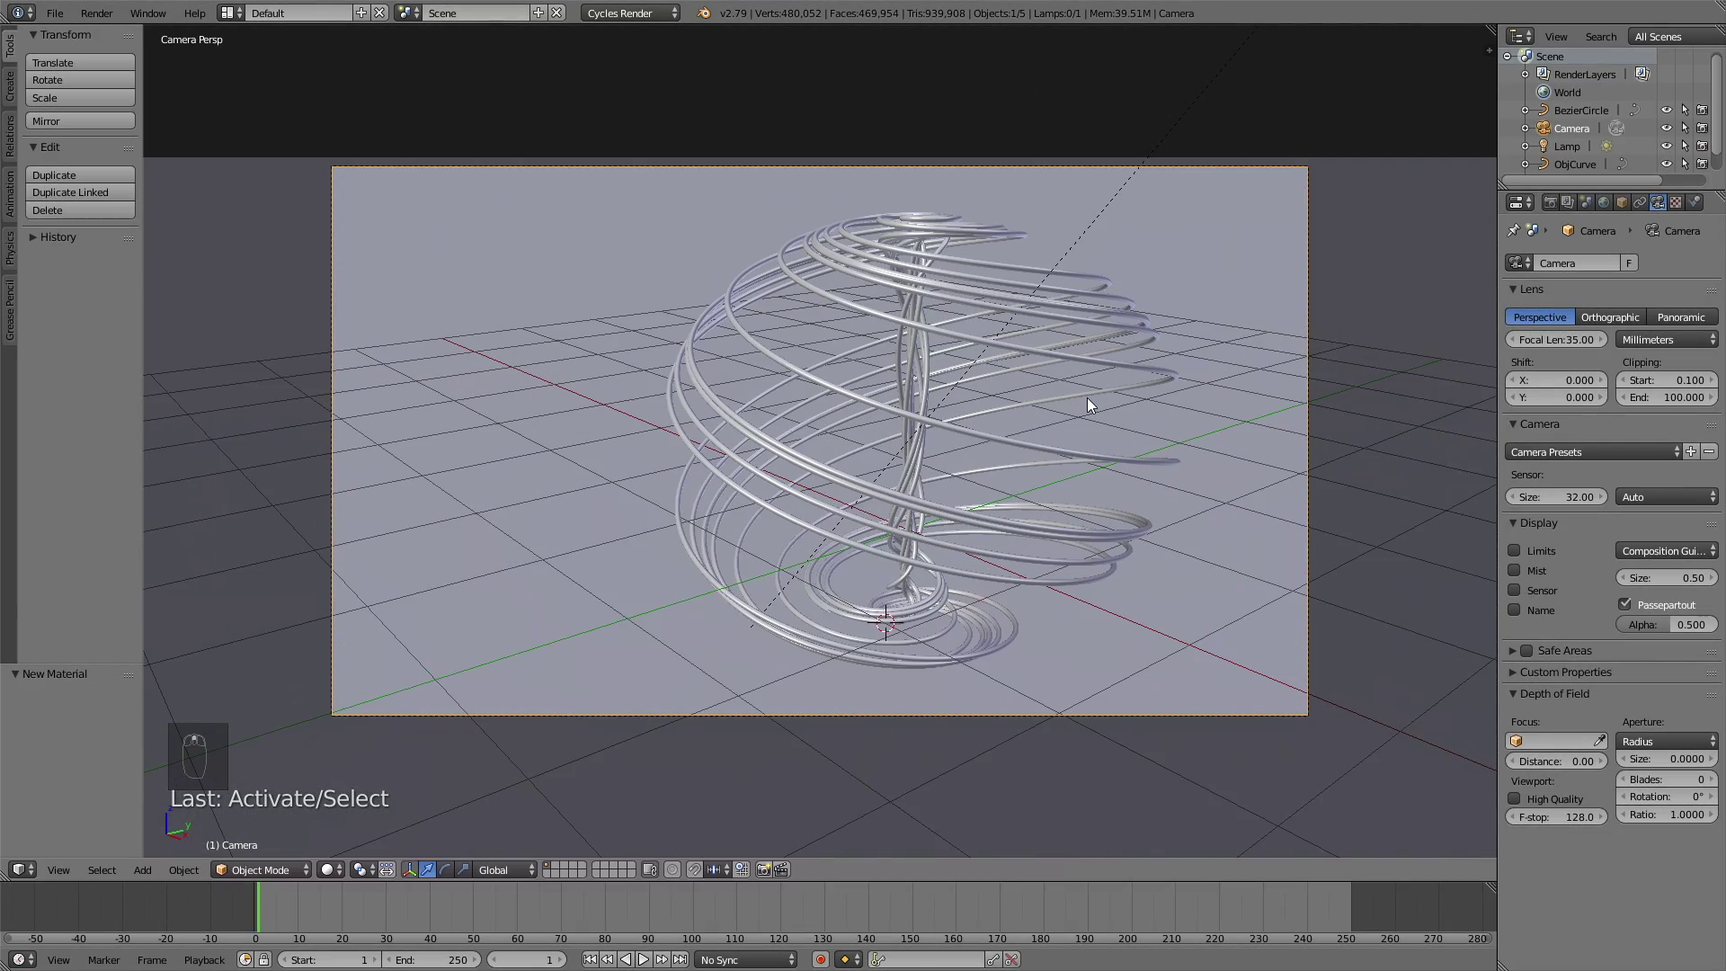
{"action": "key", "text": "shift+z"}
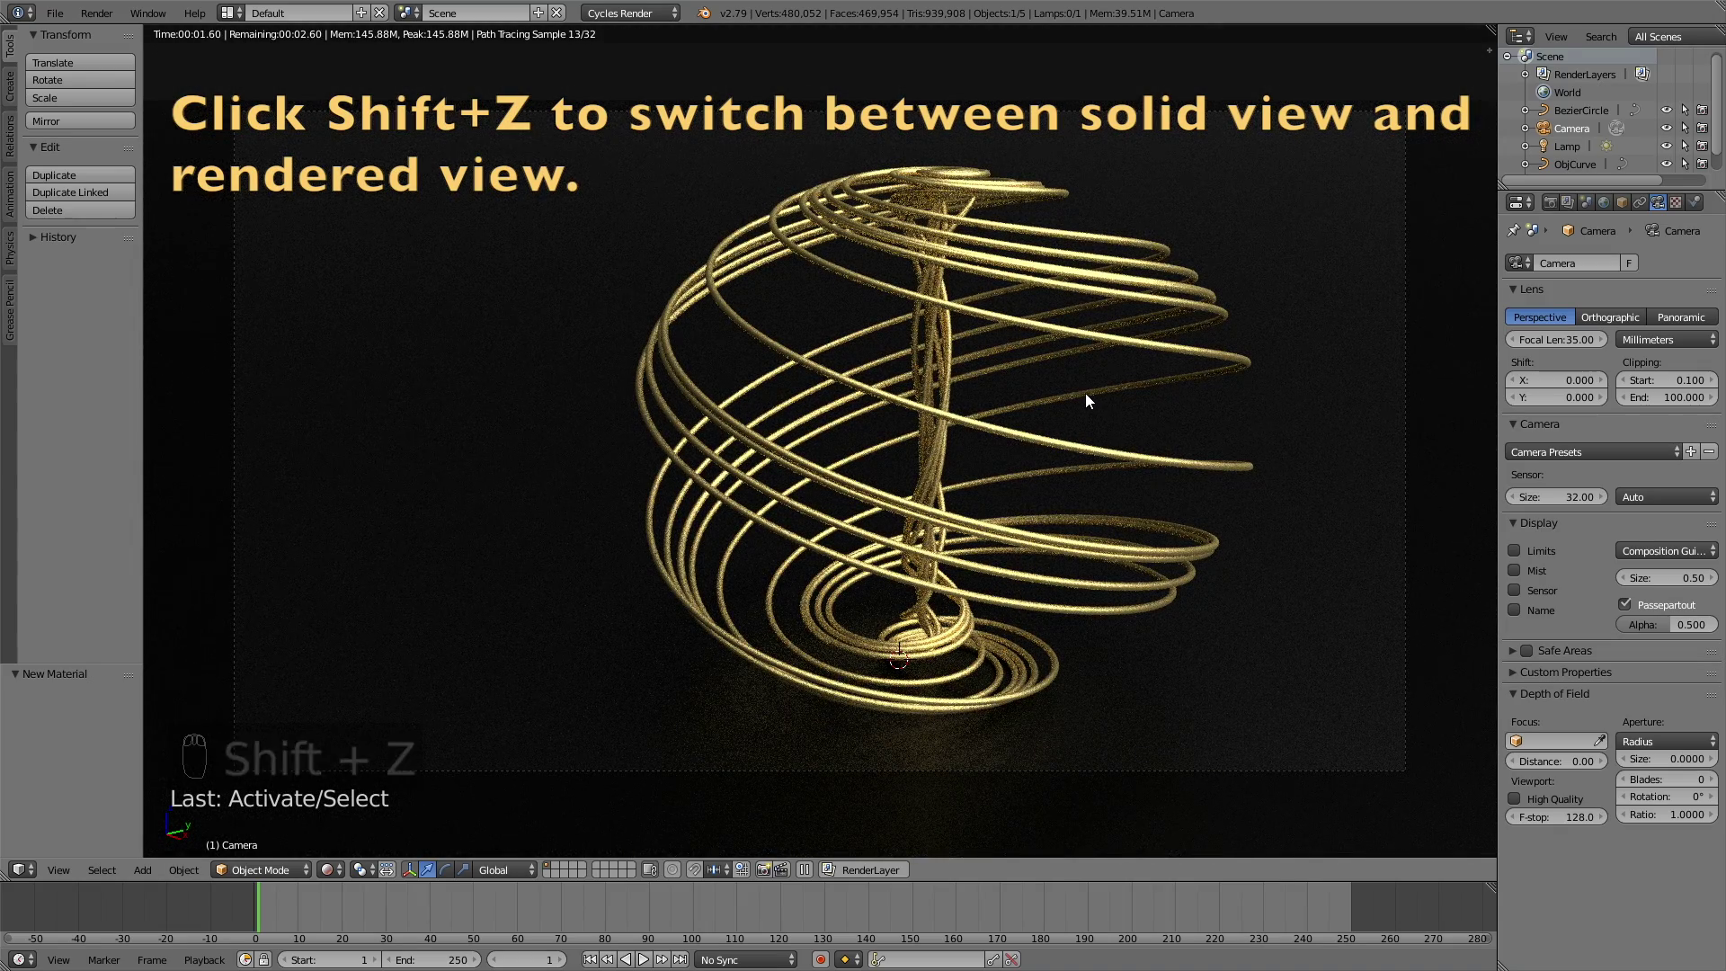
Step: Scale the BezierCircle bevel to 0.953 to slightly thin the tube
{"action": "right_click", "coordinate": [1176, 347]}
{"action": "key", "text": "s"}
{"action": "left_click", "coordinate": [1242, 252]}
{"action": "key", "text": "shift+z"}
{"action": "key", "text": "s"}
{"action": "left_click", "coordinate": [1193, 273]}
{"action": "key", "text": "shift+z"}
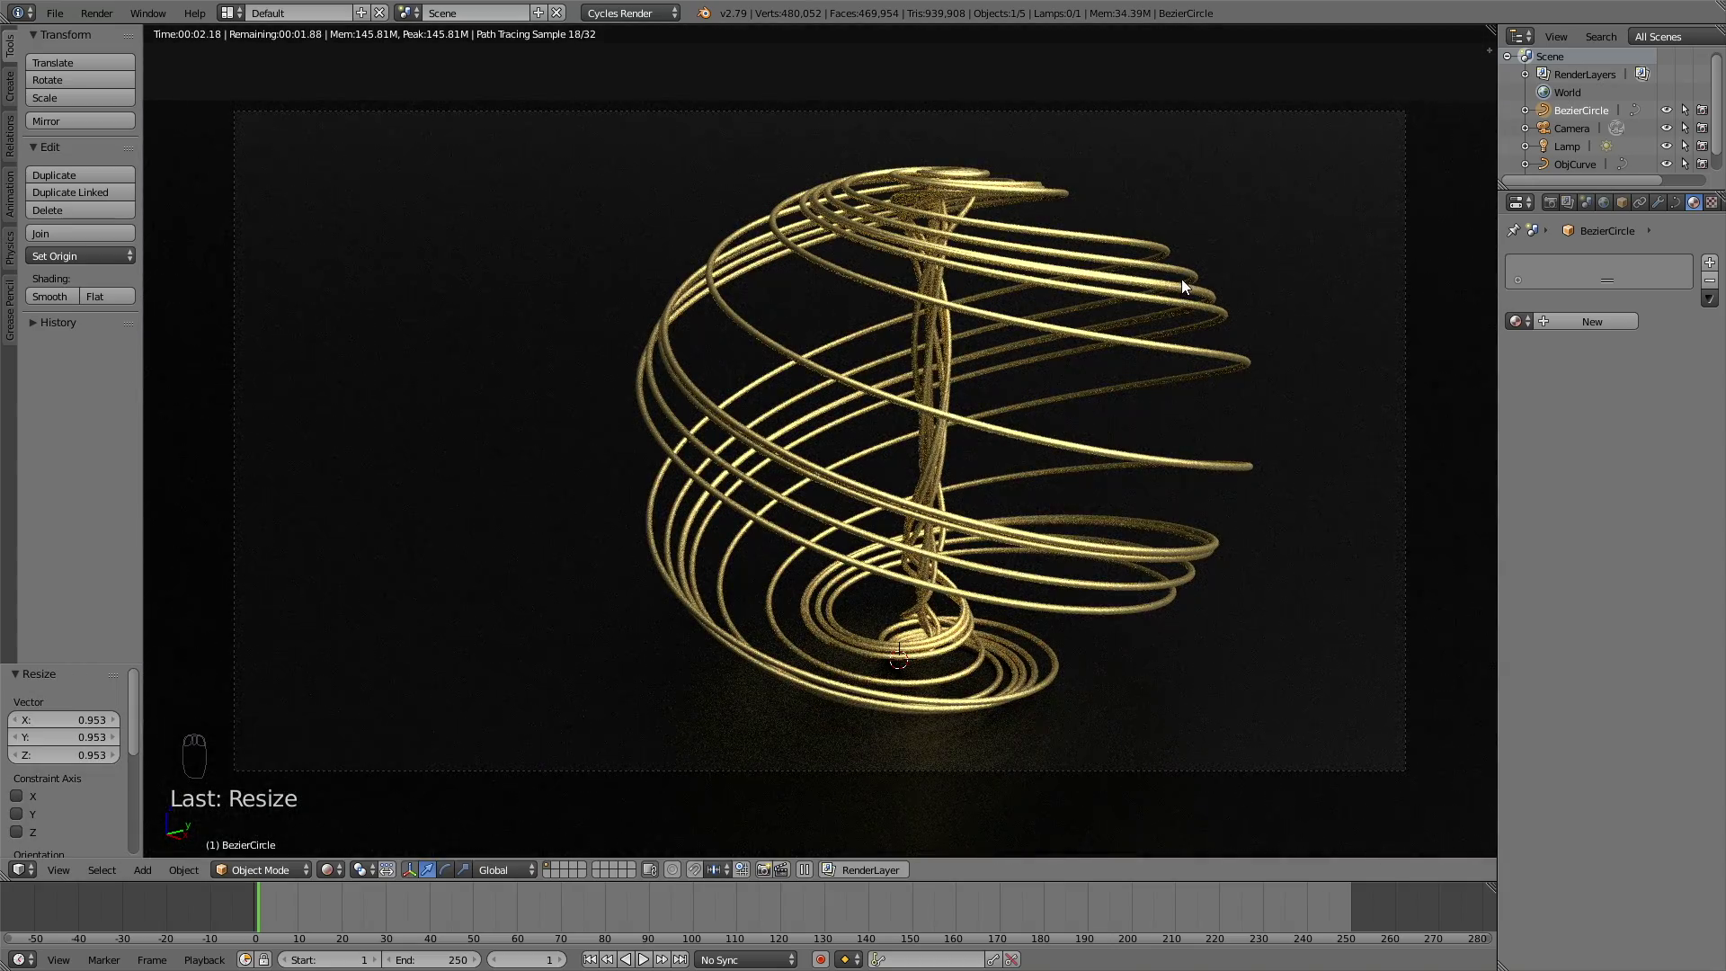
Step: Fly the camera to reframe the spiral right of centre, checking it in rendered shading
{"action": "key", "text": "shift+z"}
{"action": "right_click", "coordinate": [1211, 108]}
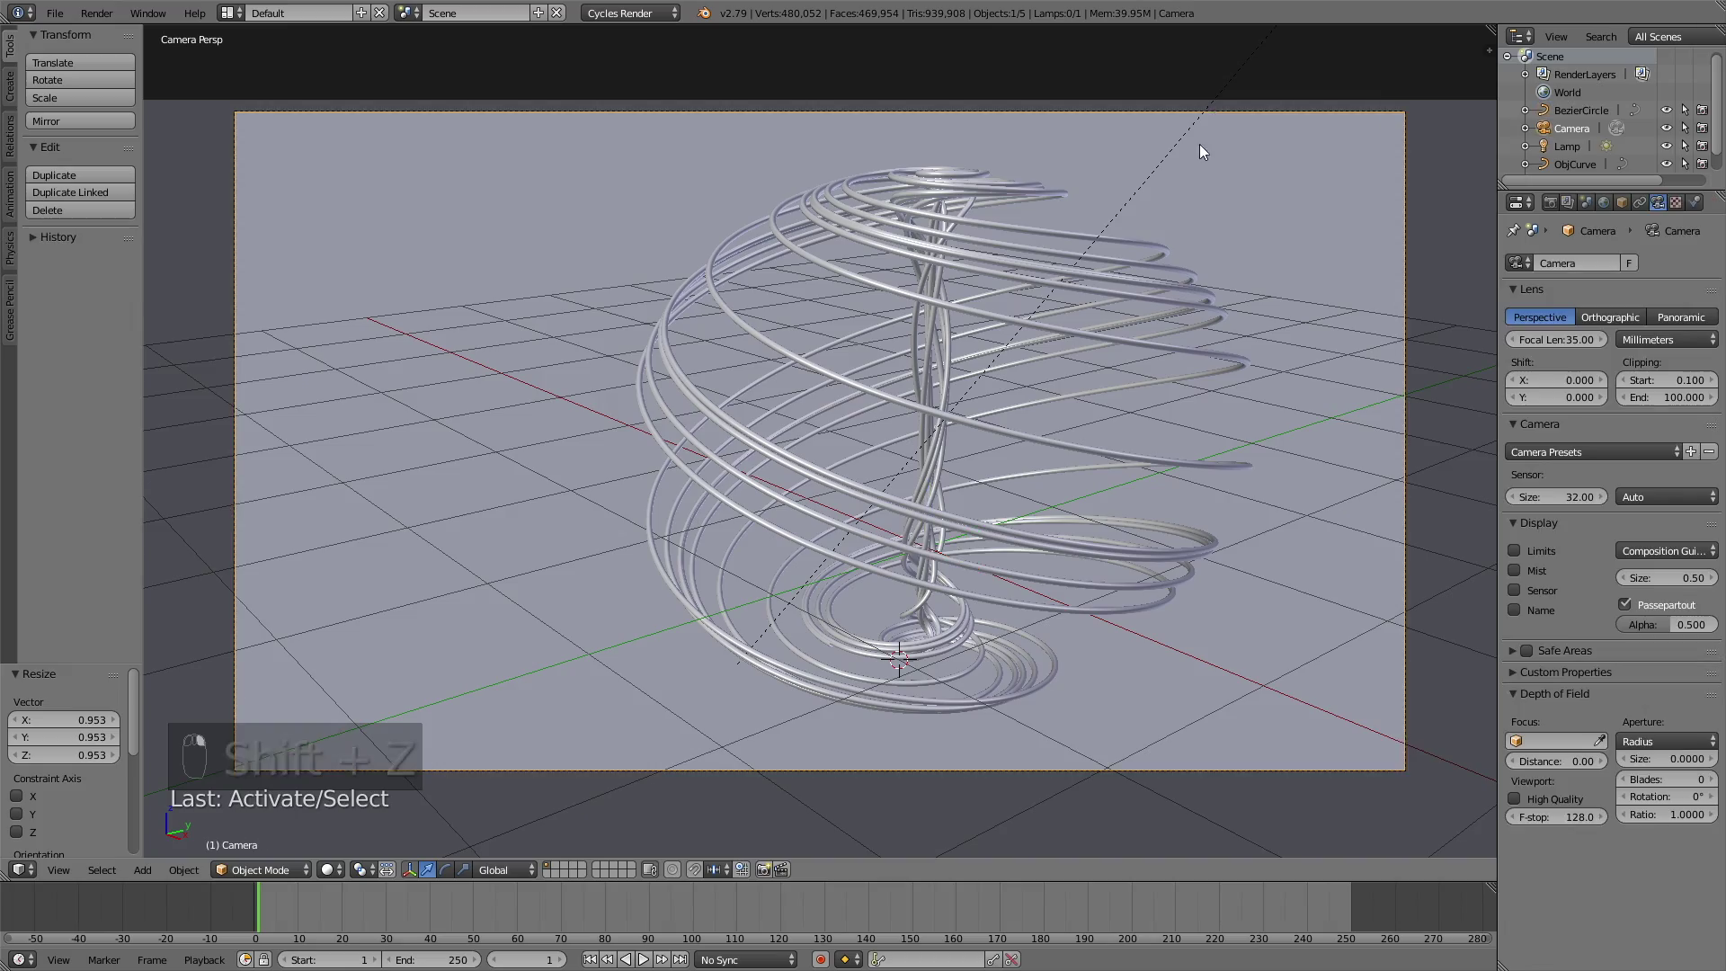
{"action": "key", "text": "shift+f"}
{"action": "key", "text": "shift+z"}
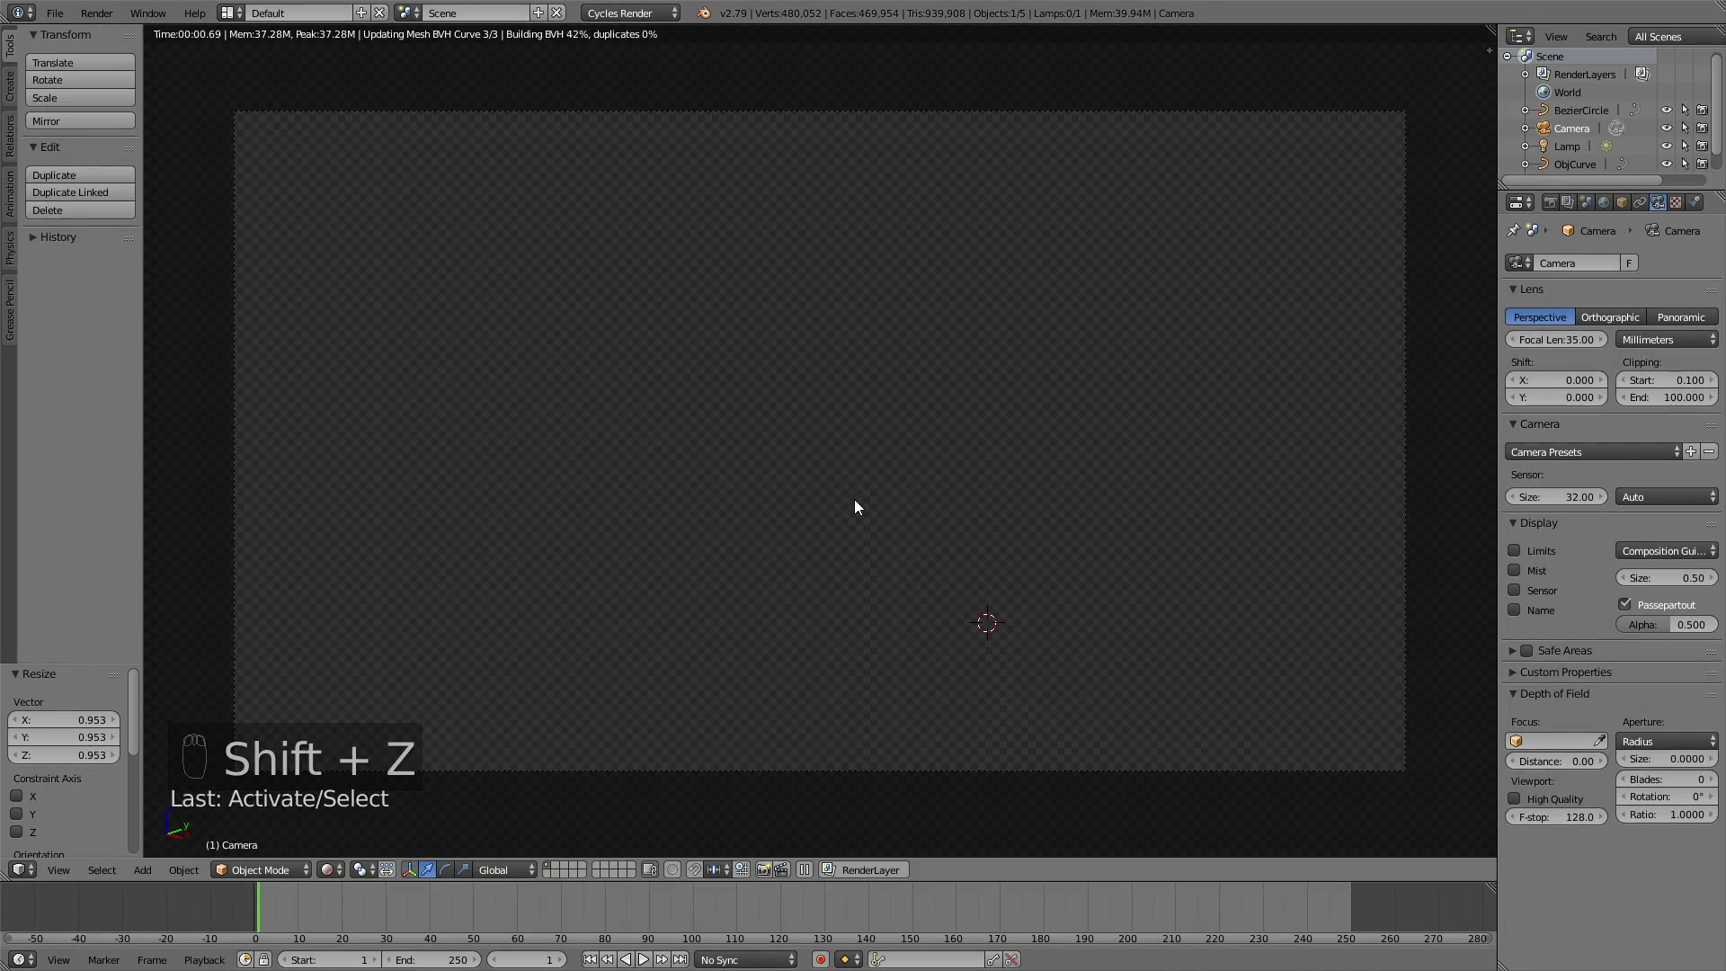
{"action": "key", "text": "shift+z"}
Step: Set the Cycles render samples to 300 in the Sampling settings
{"action": "left_click", "coordinate": [1554, 202]}
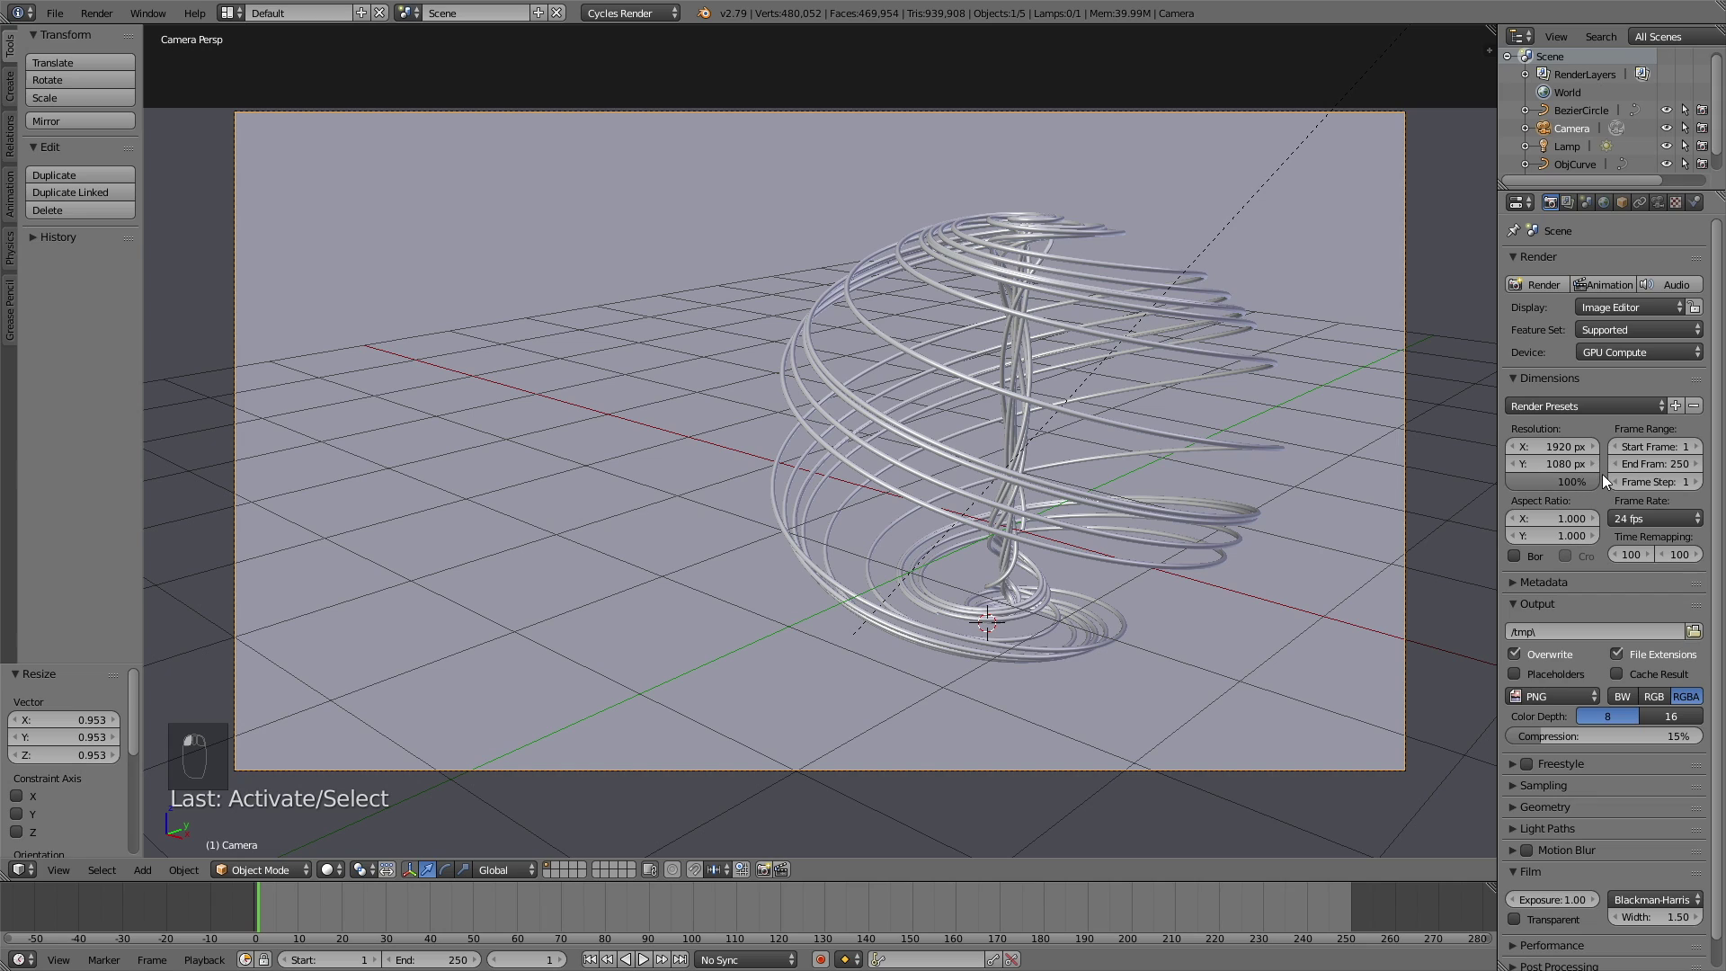
{"action": "scroll", "coordinate": [1603, 469], "scroll_direction": "down", "scroll_amount": 1}
{"action": "left_click", "coordinate": [1549, 760]}
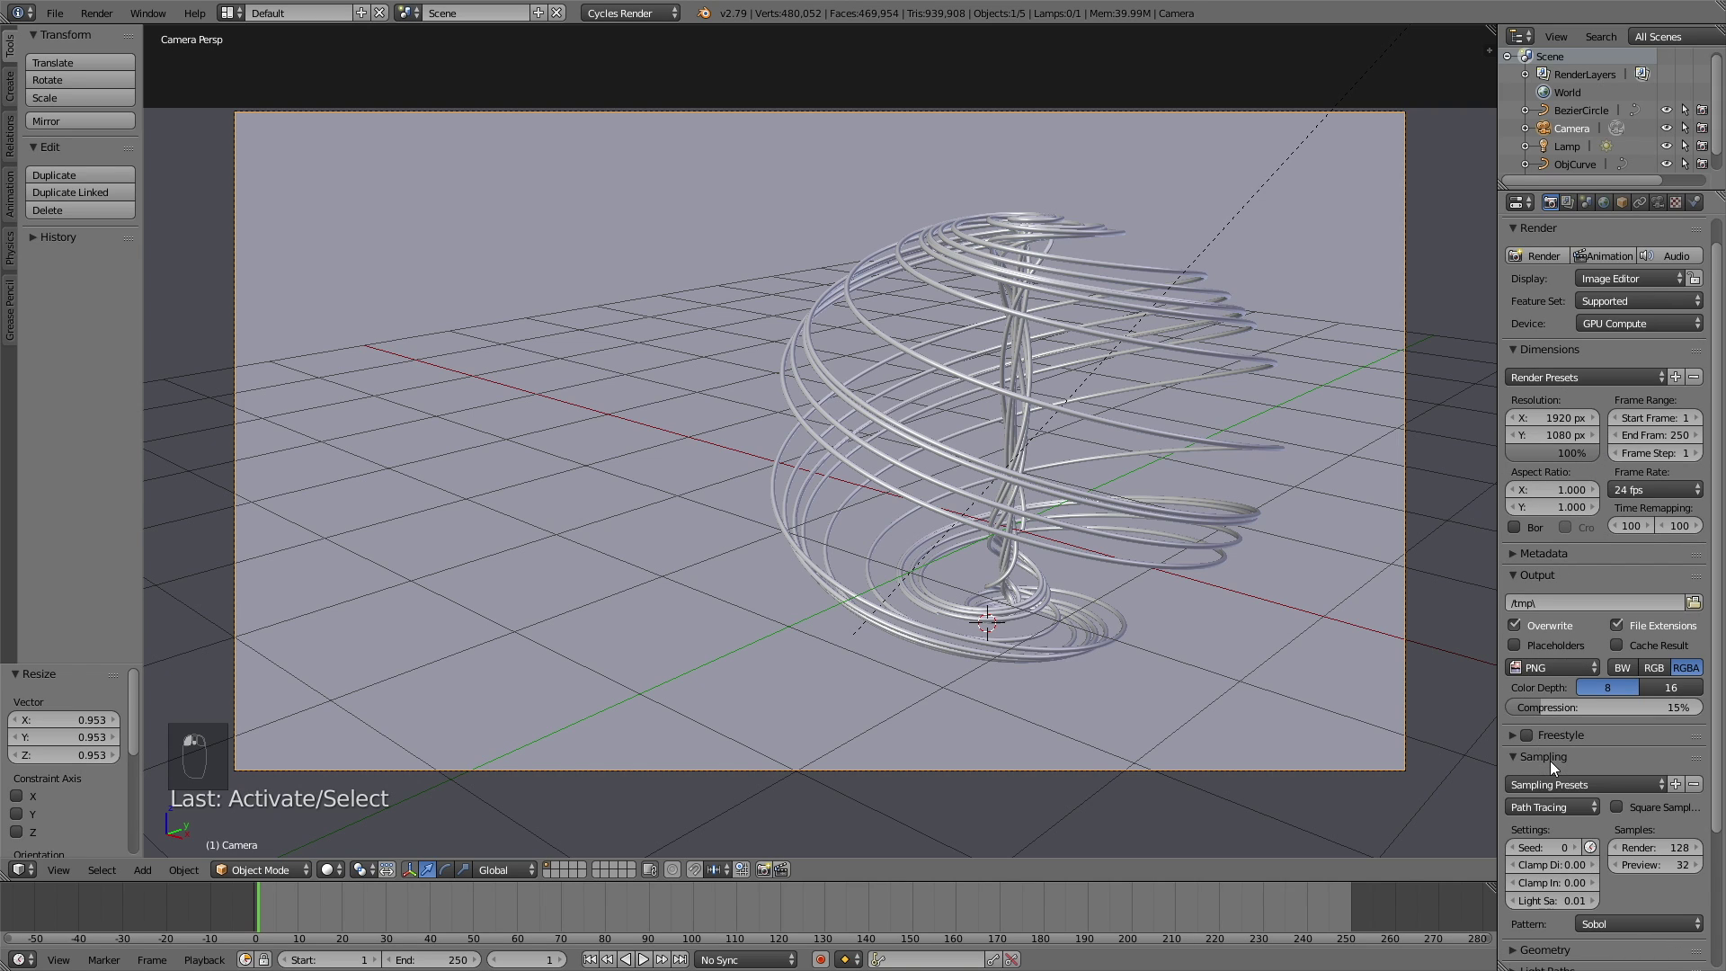
{"action": "left_click", "coordinate": [1647, 848]}
{"action": "type", "text": "300"}
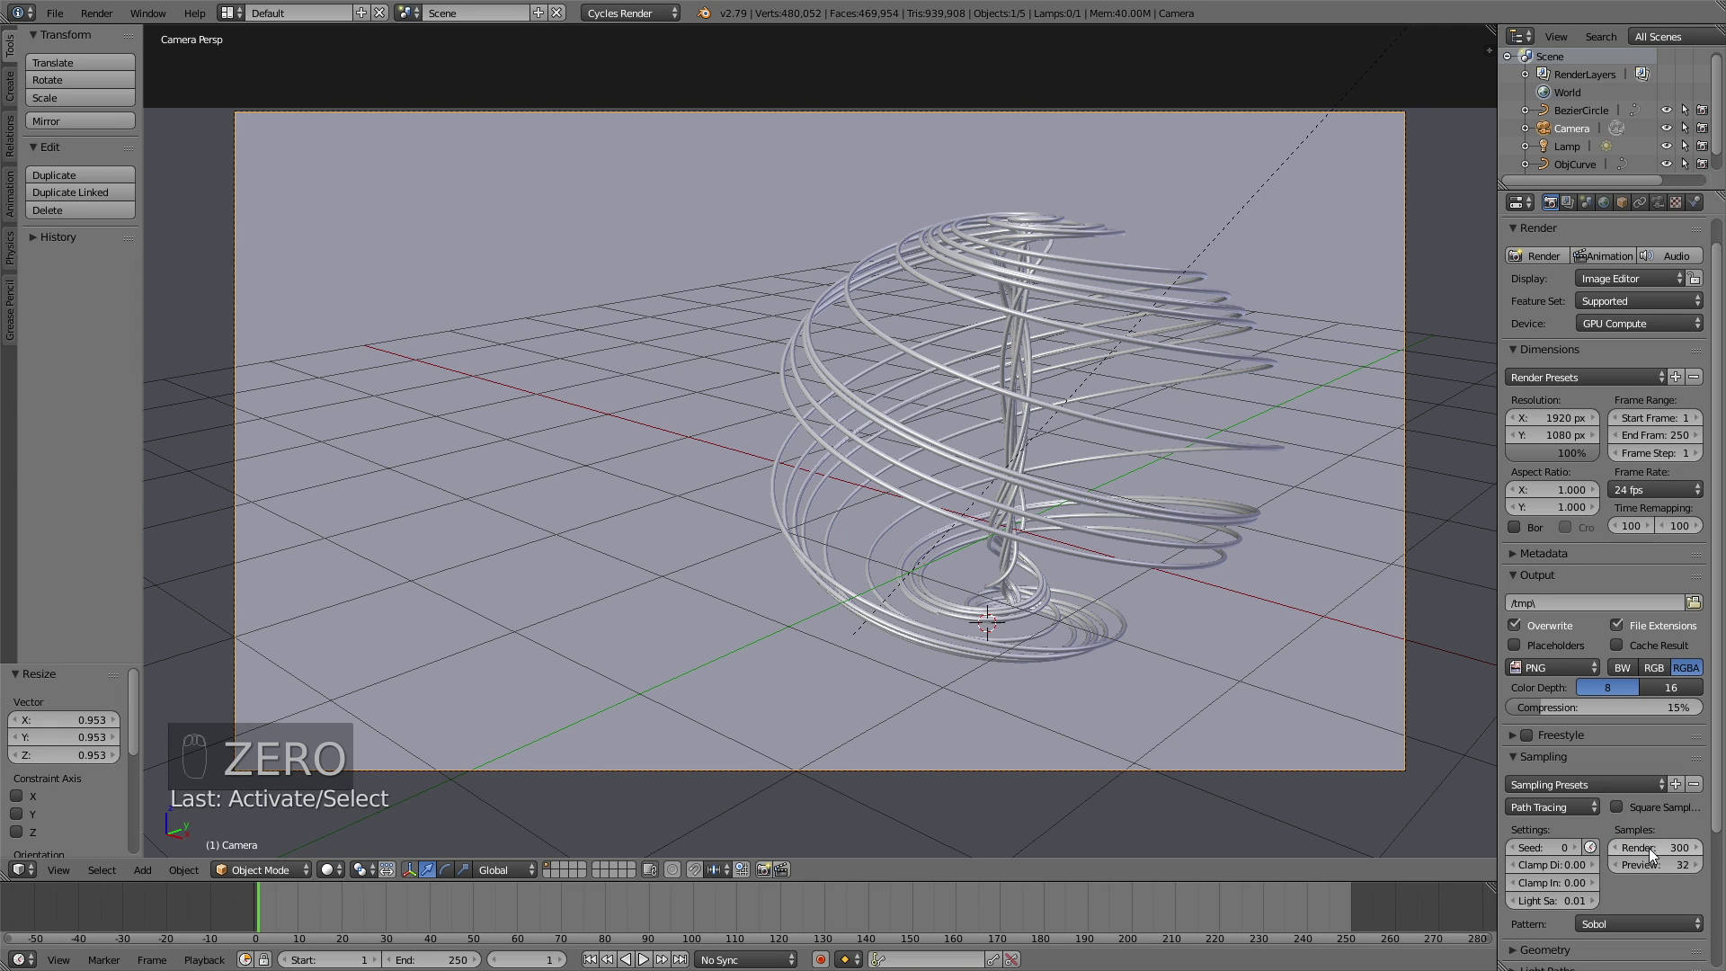
{"action": "scroll", "coordinate": [1649, 849], "scroll_direction": "up", "scroll_amount": 1}
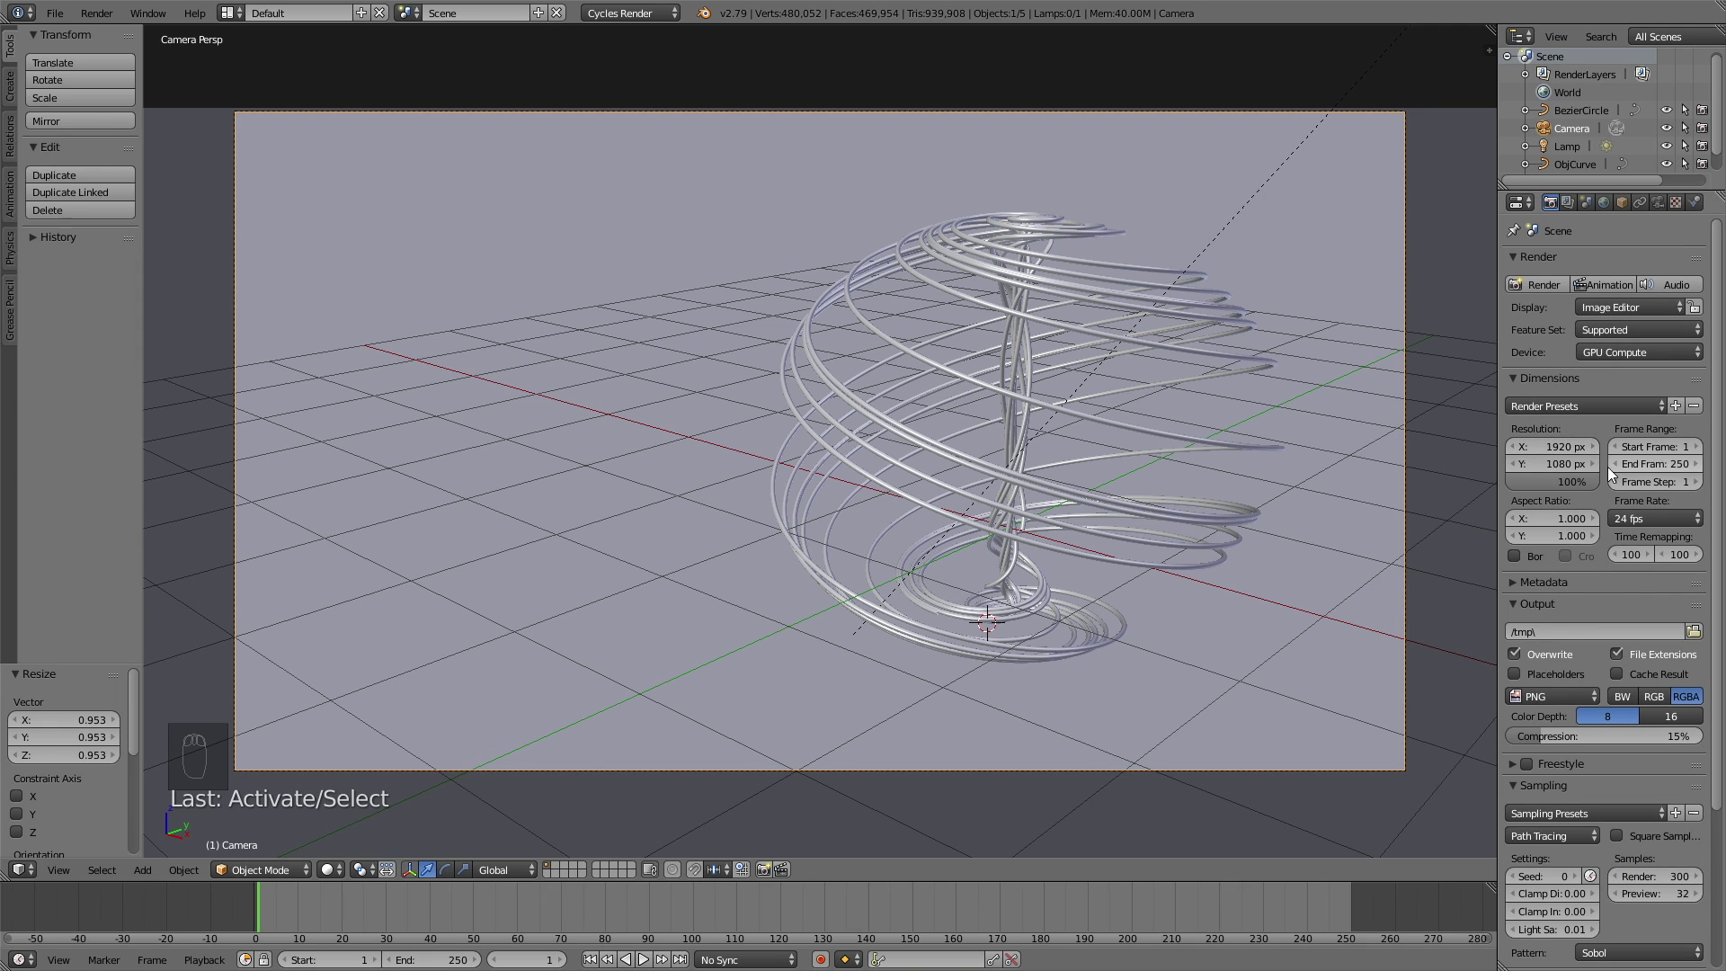
Step: Check the render layer settings, then render the final image
{"action": "left_click", "coordinate": [1567, 201]}
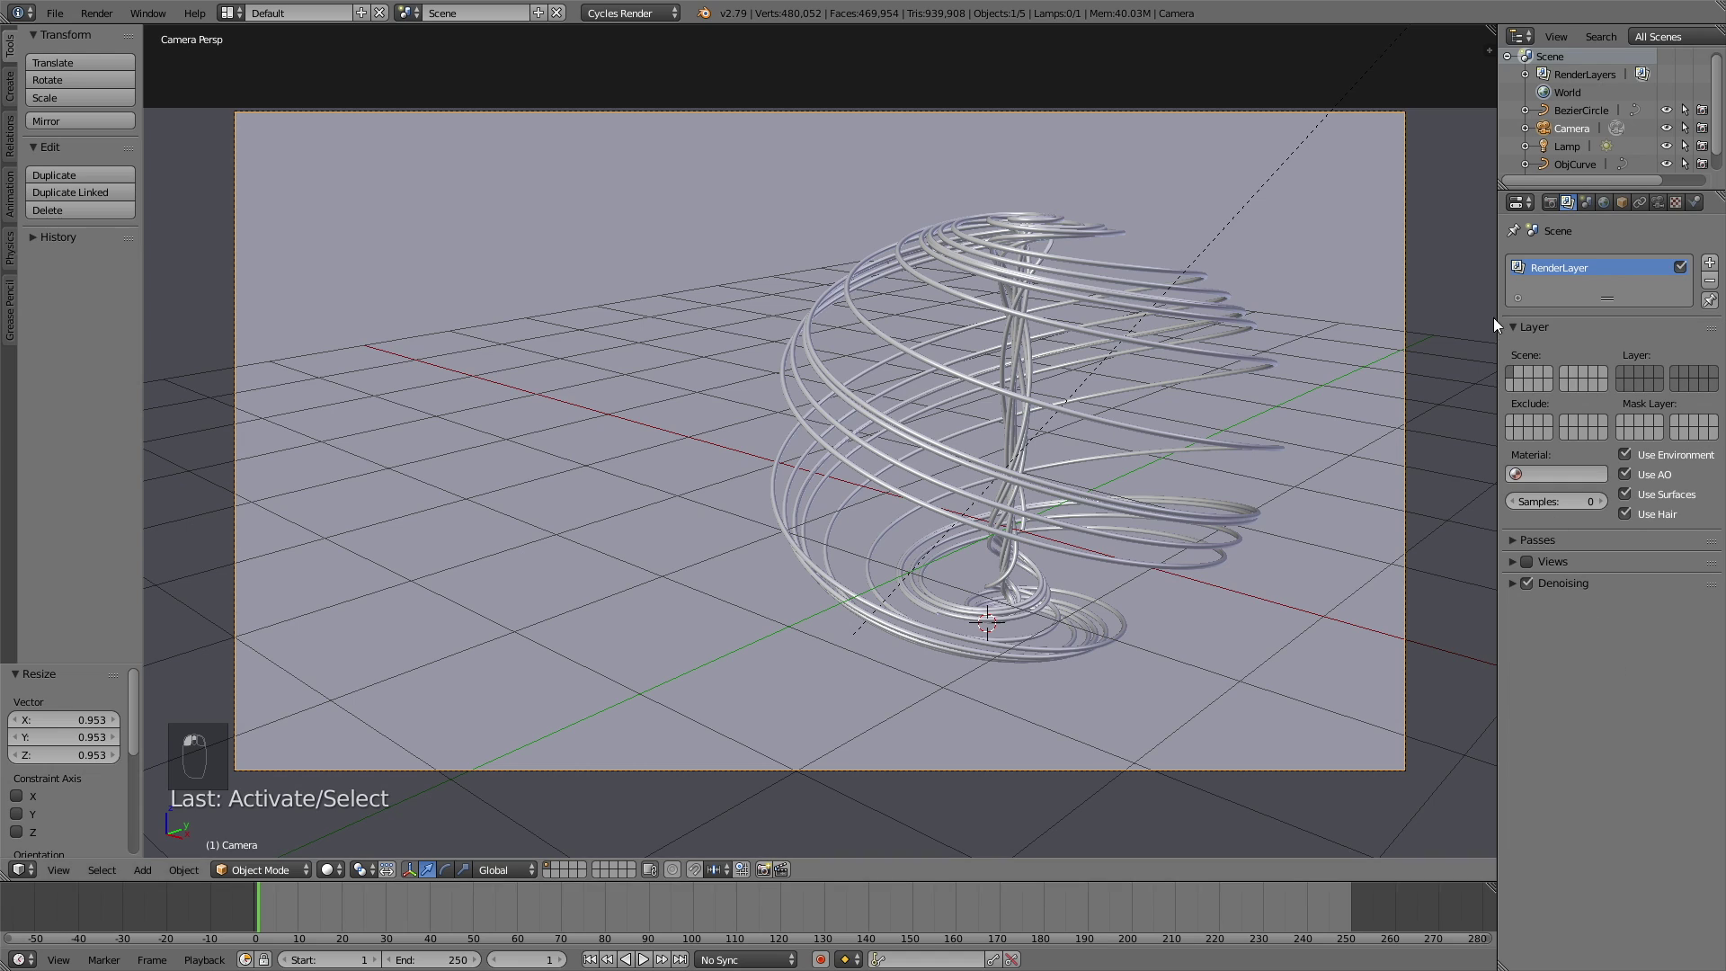
{"action": "left_click", "coordinate": [1547, 203]}
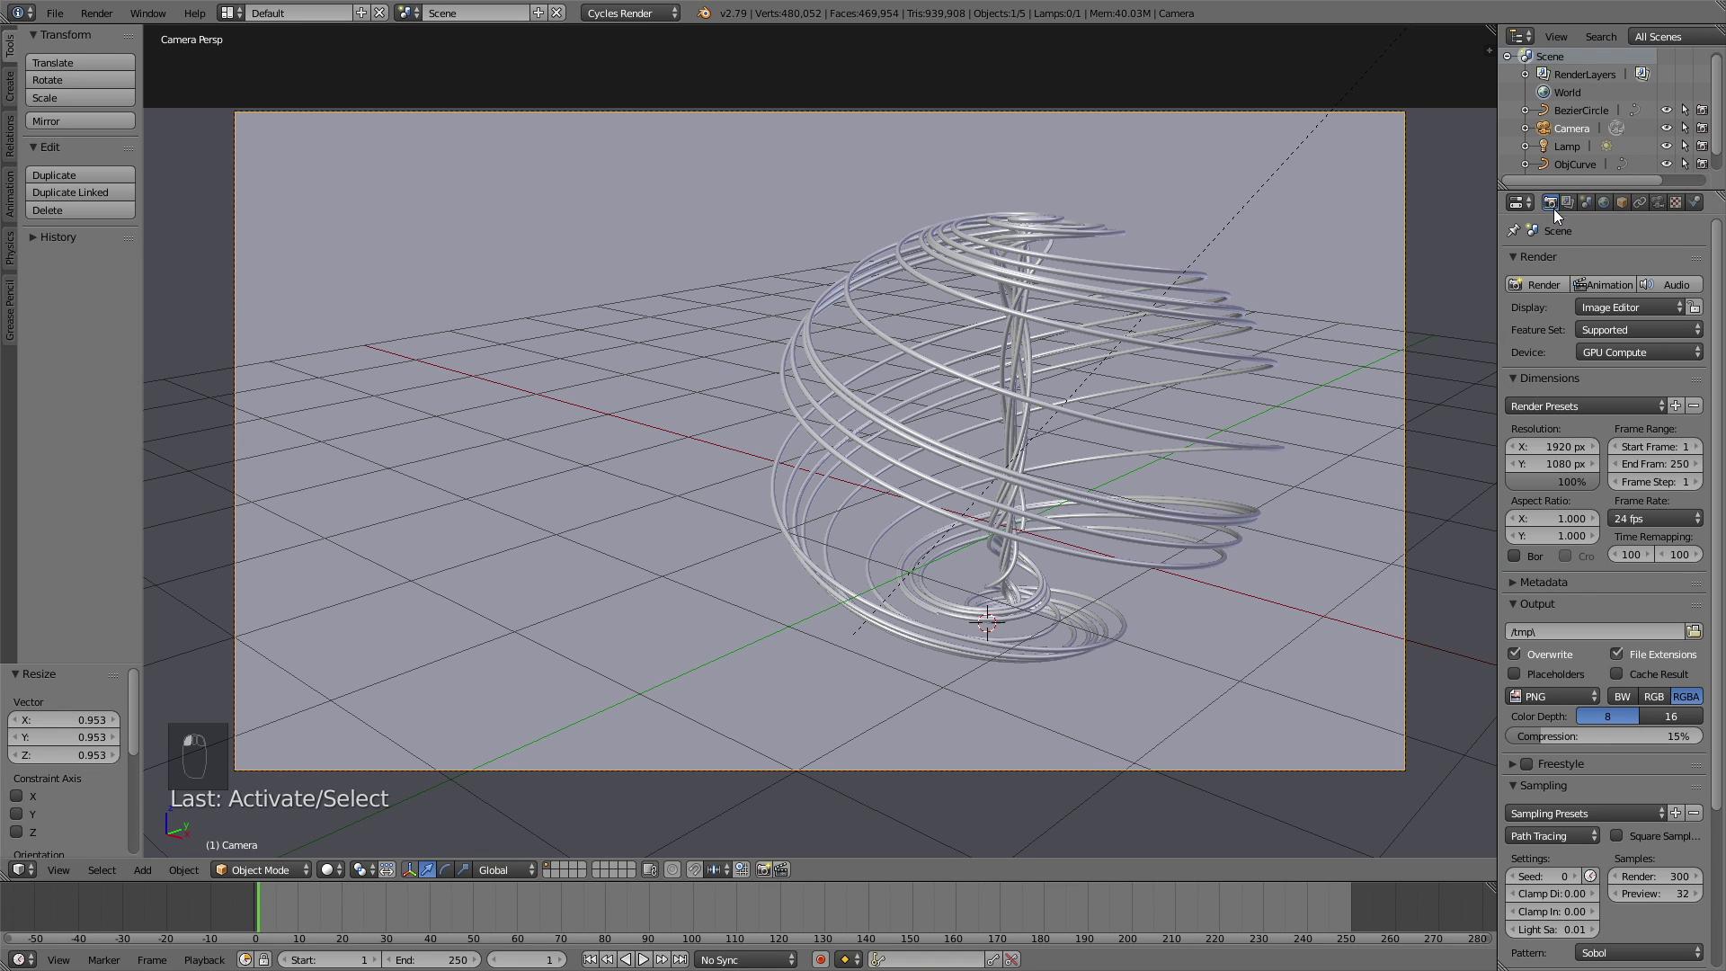
{"action": "left_click", "coordinate": [1537, 284]}
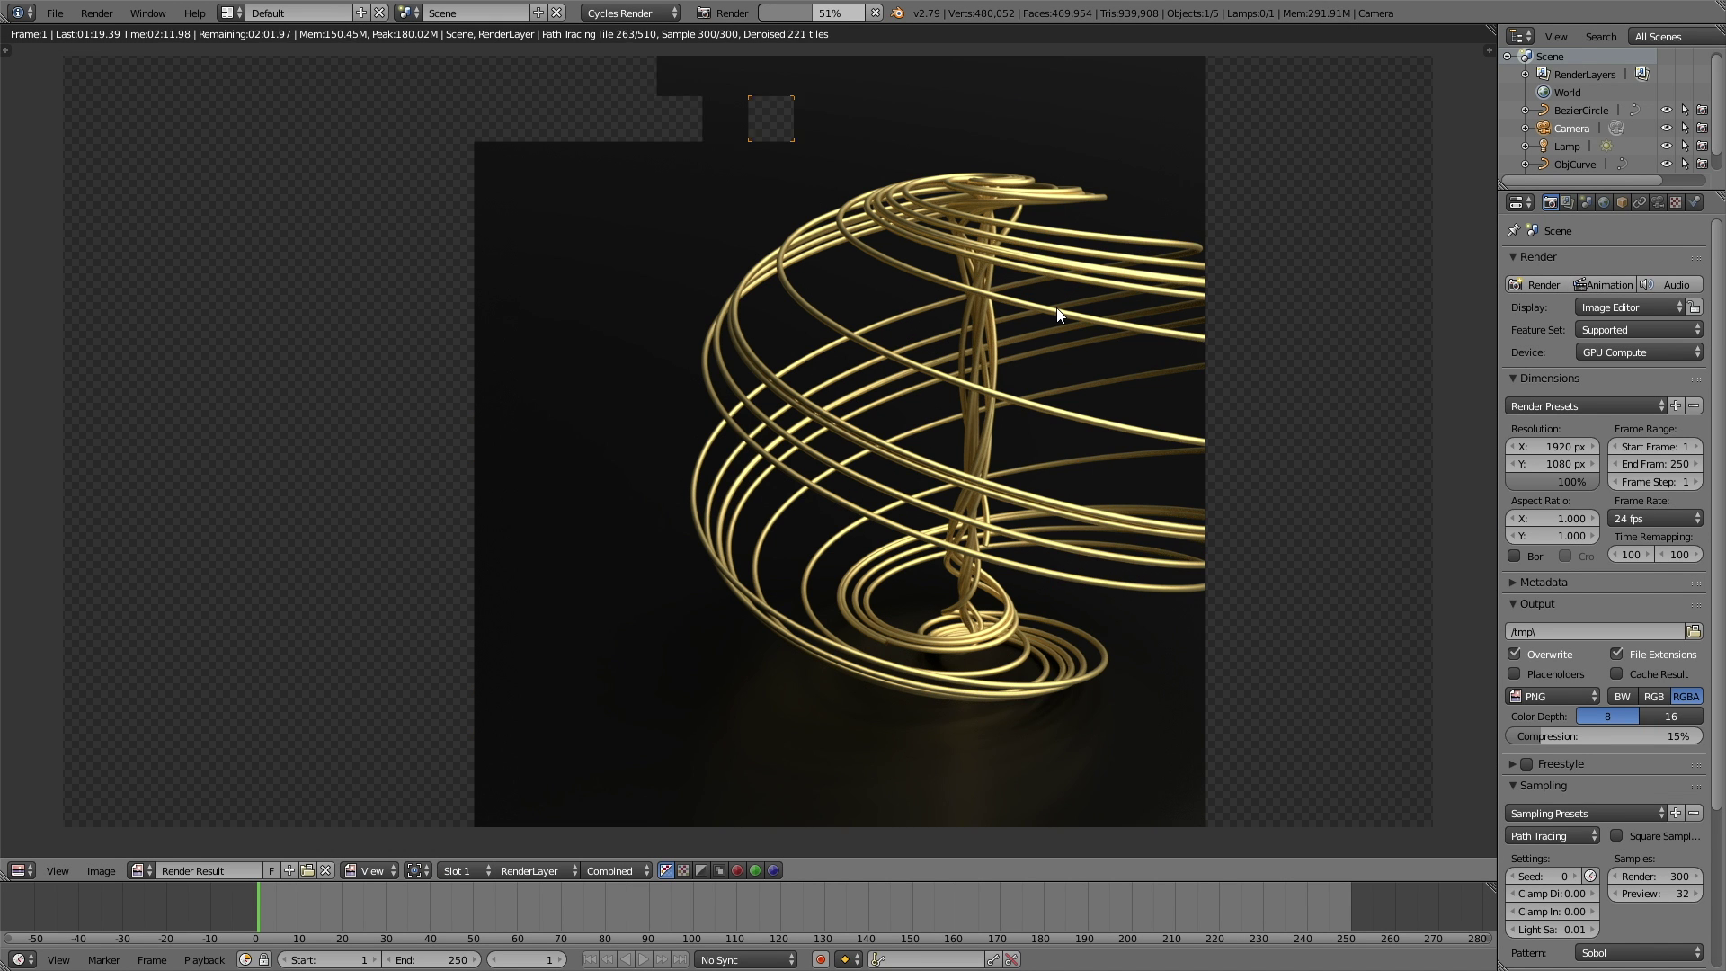